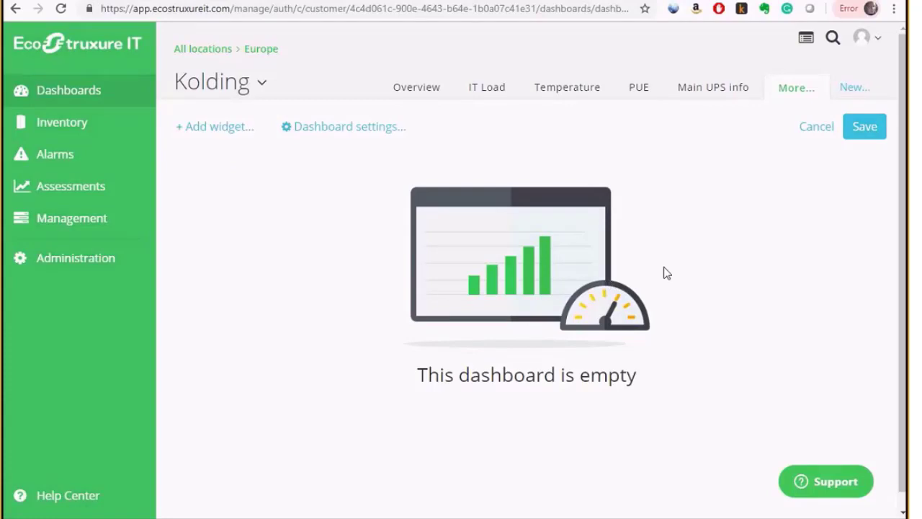
Create a Single Value widget named "Runtime" and choose a sensor as its value source
left_click(242, 130)
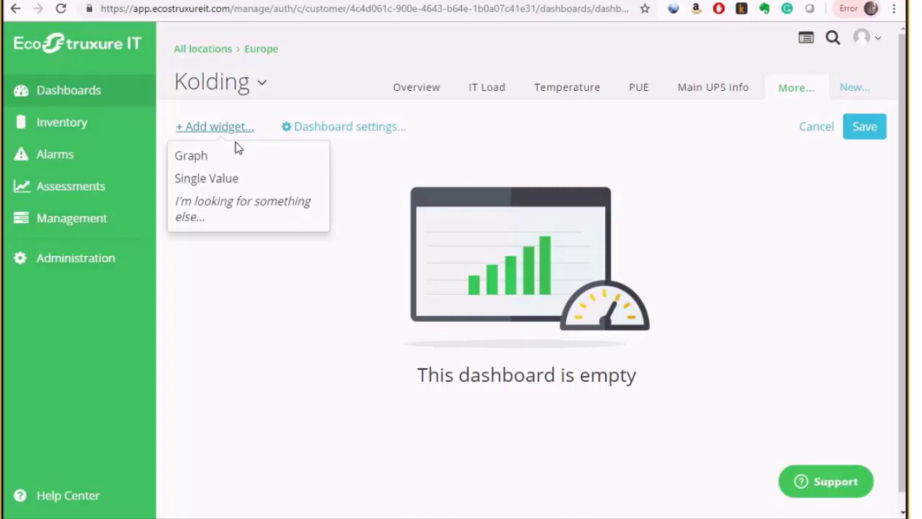
left_click(245, 180)
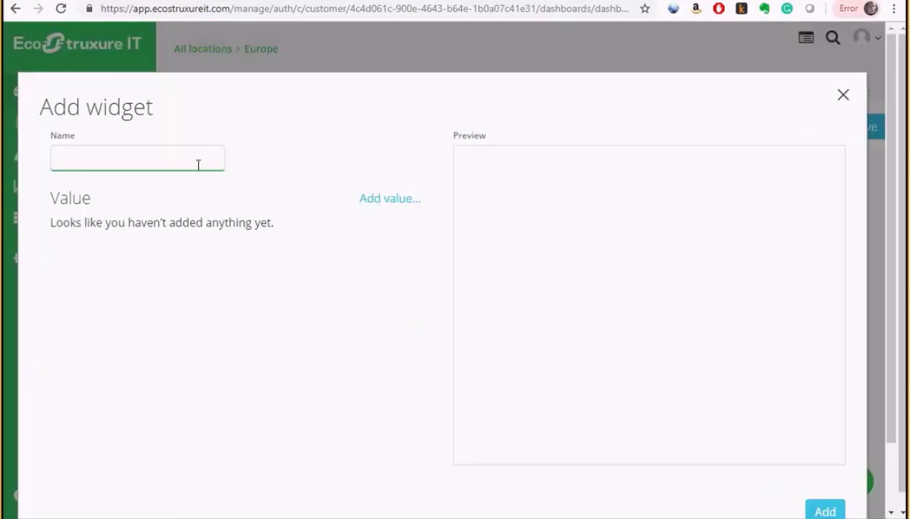
type("Runtime")
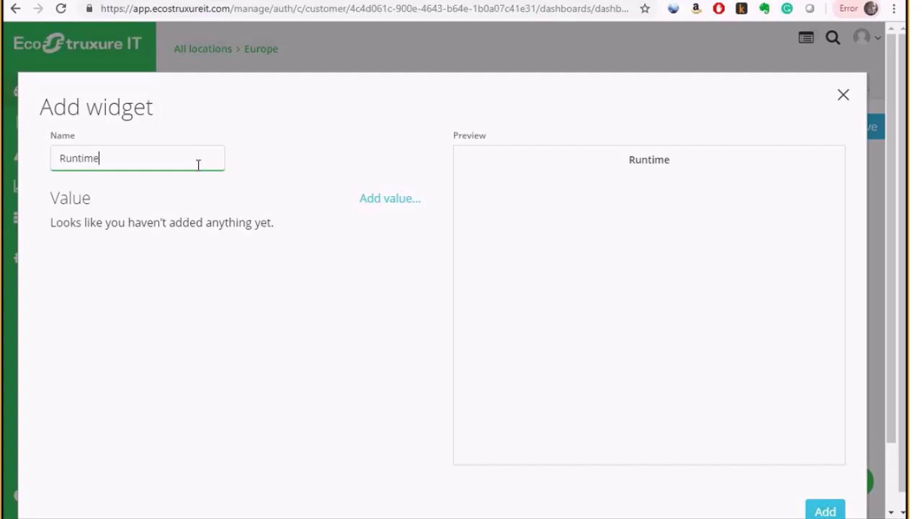
left_click(388, 203)
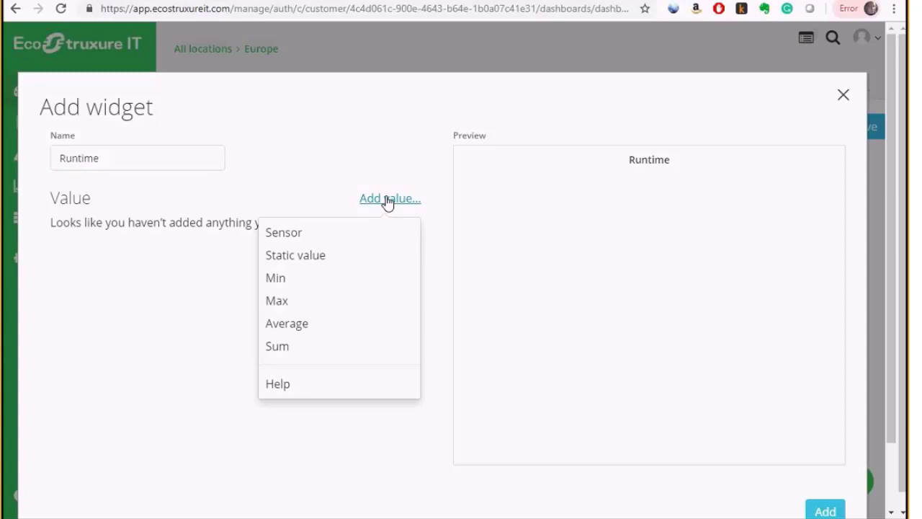
left_click(342, 236)
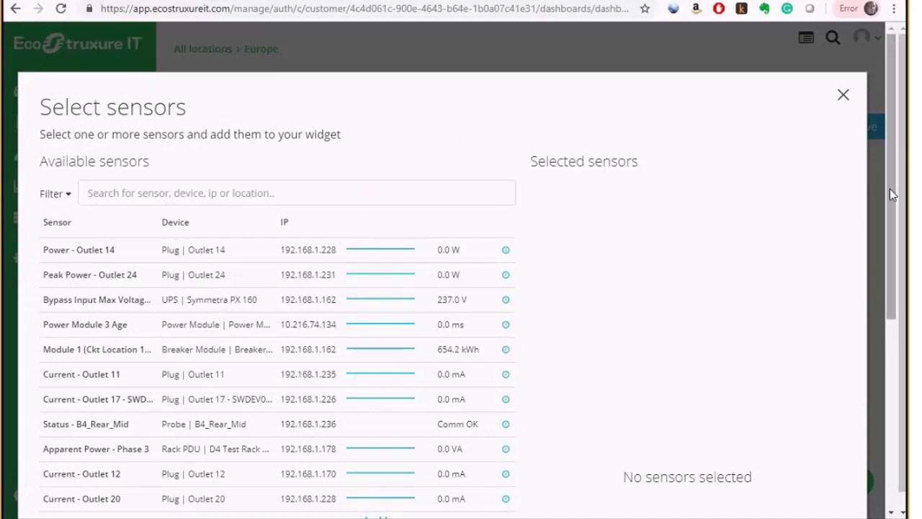
Filter the available sensors to the UPS device type
left_click_drag(890, 188, 894, 325)
left_click_drag(908, 281, 904, 173)
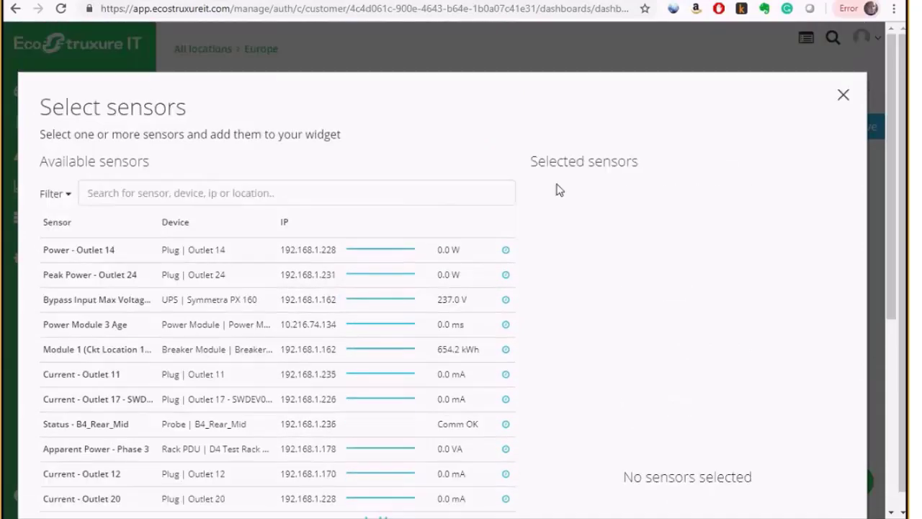
left_click(70, 194)
left_click_drag(196, 255, 196, 319)
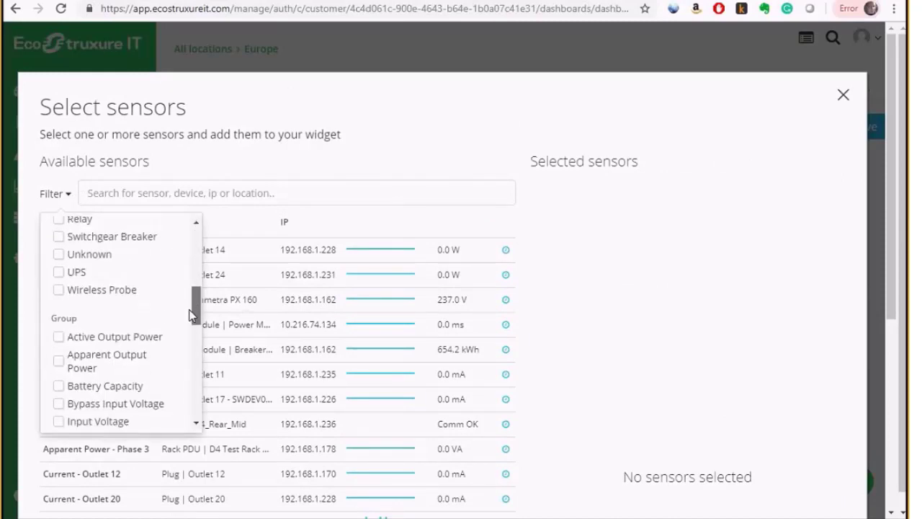
left_click(76, 274)
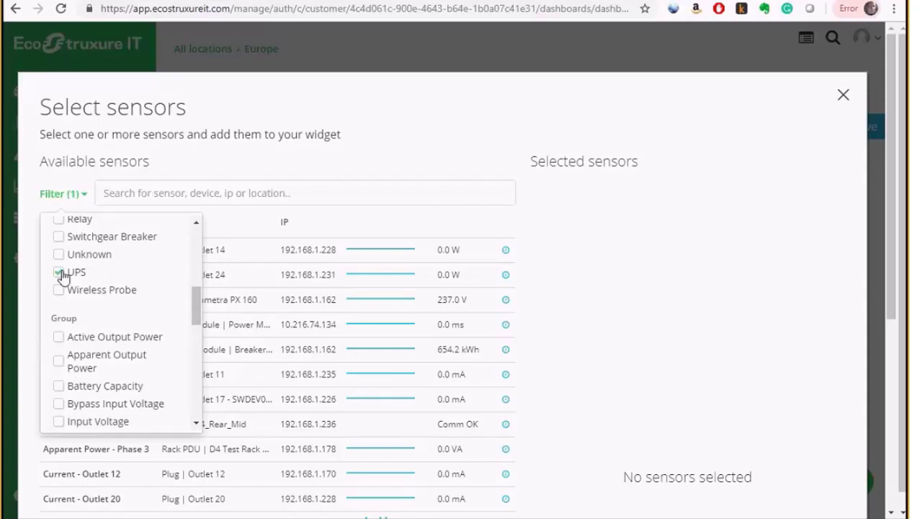
left_click(626, 322)
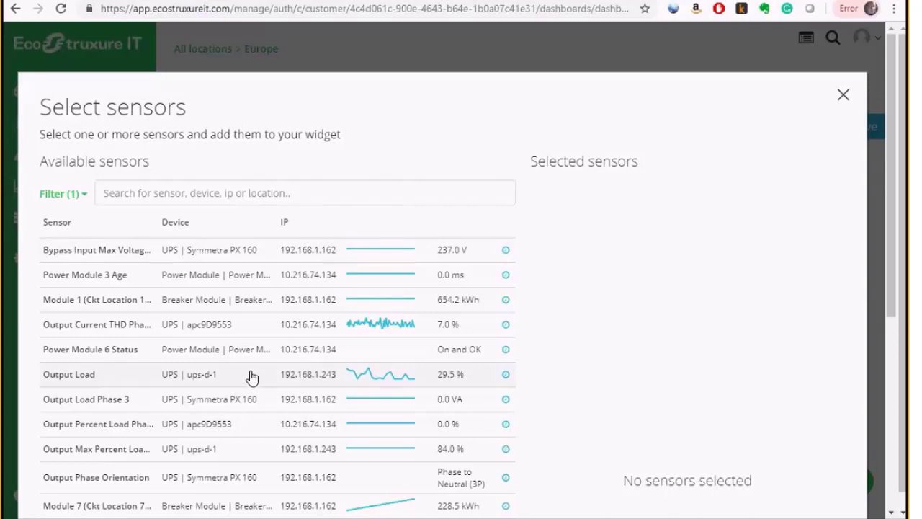
Search the sensors for "remaining ba" and use the Battery Time Remaining sensor of UPS ups-d-1 as the widget's value
left_click(247, 193)
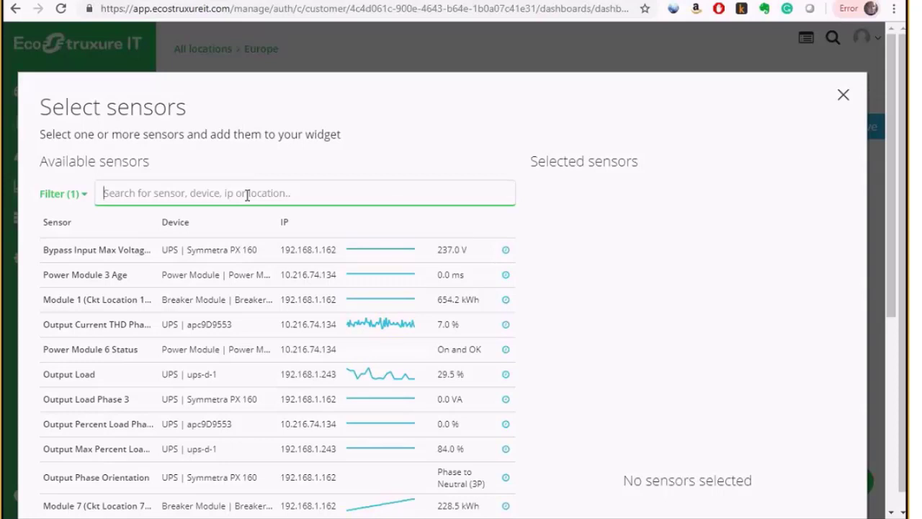
type("reama")
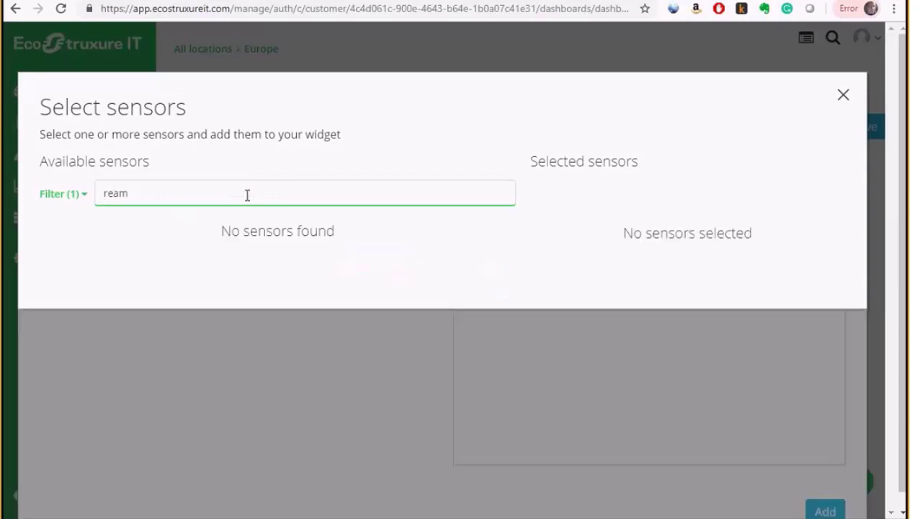
key("BackSpace")
key("BackSpace")
key("BackSpace")
key("BackSpace")
type("ema")
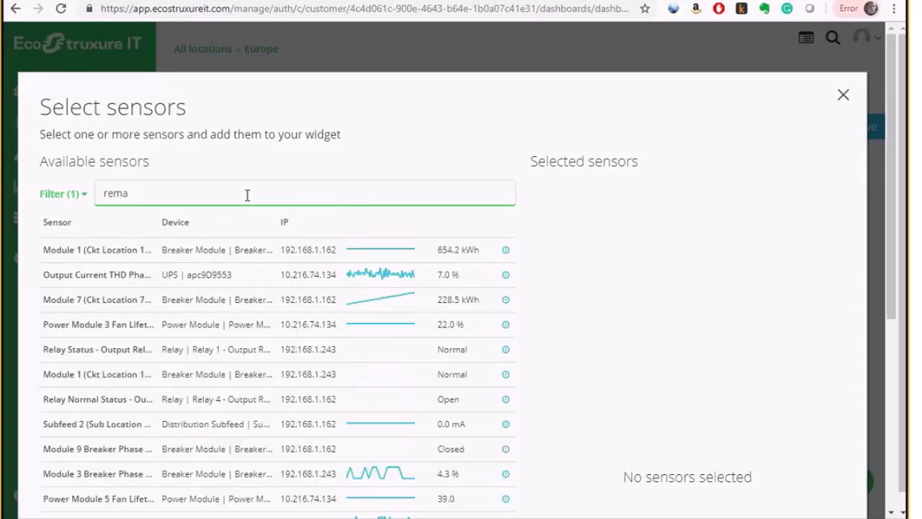
type("ining")
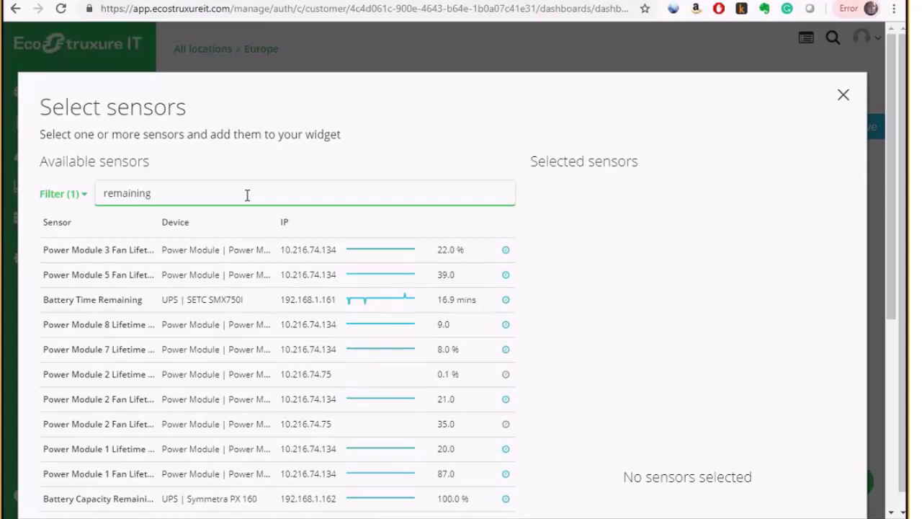
type(" ru")
key("BackSpace")
key("BackSpace")
type("b")
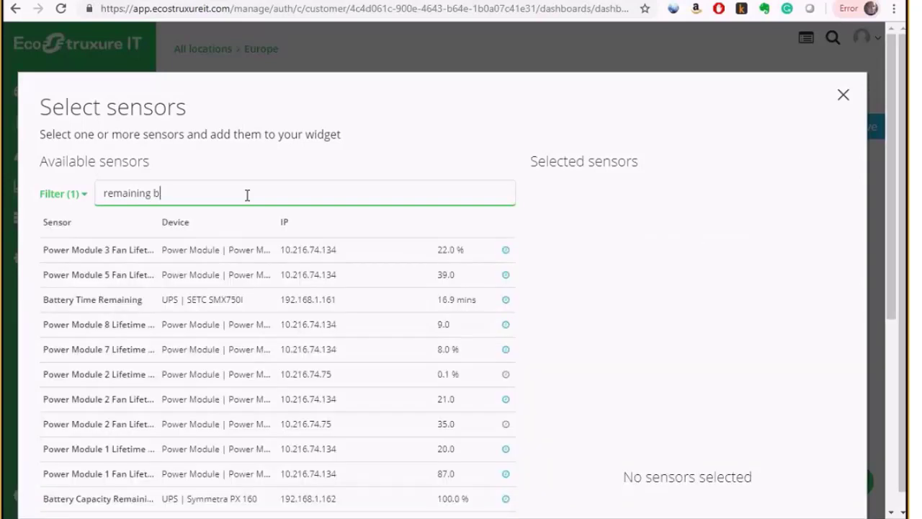
type("a")
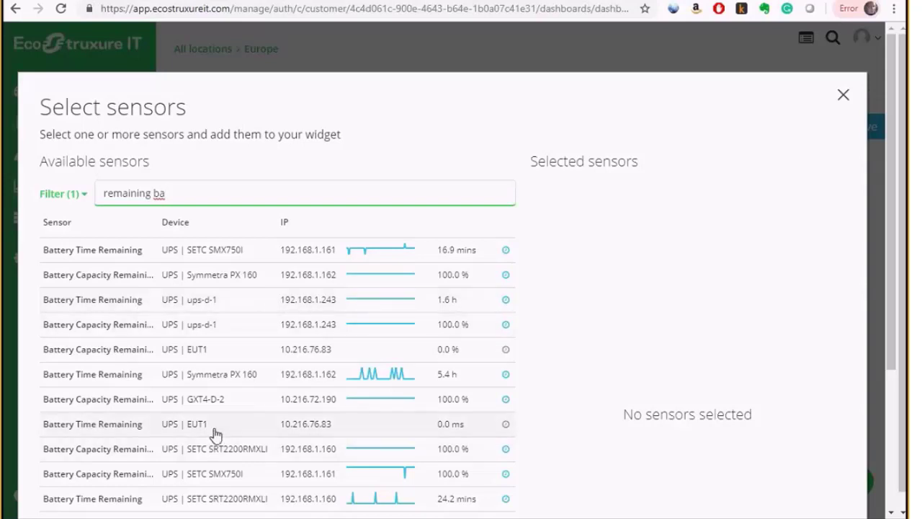
left_click(239, 302)
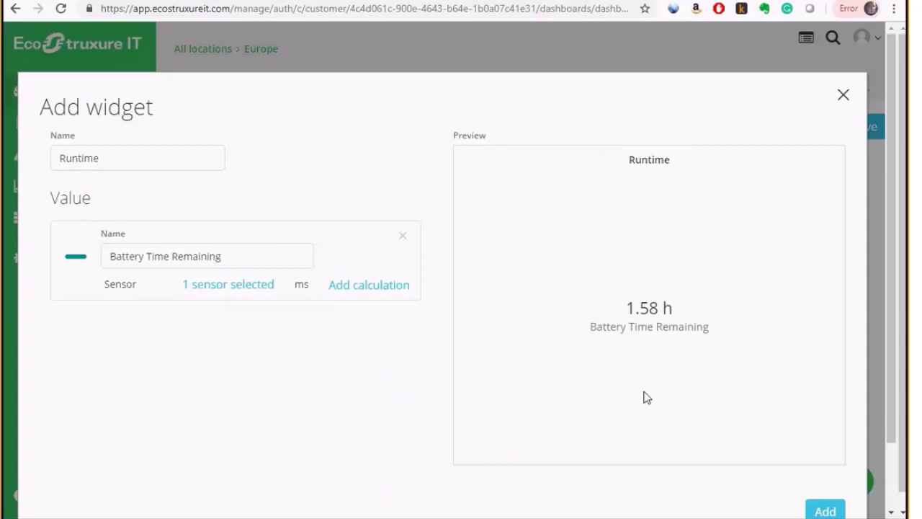
Clear the sensor value's name so that only the widget title labels it
left_click(257, 263)
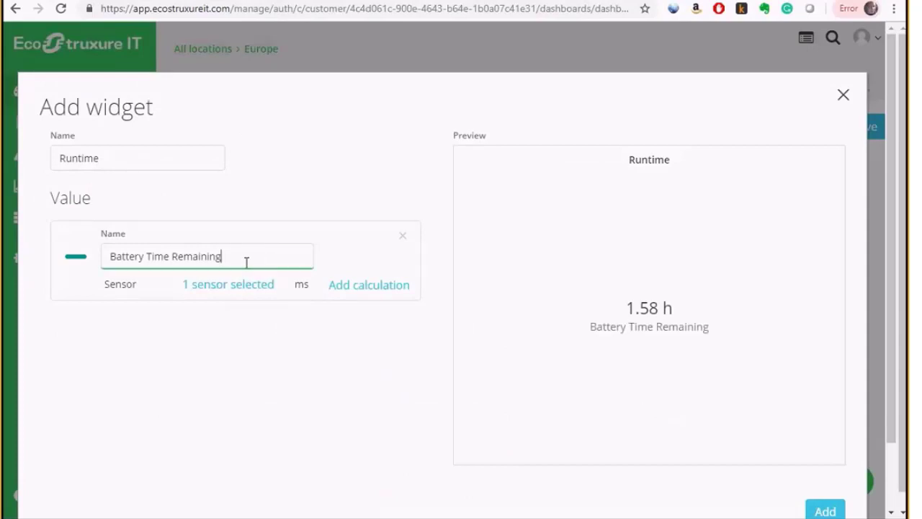
left_click(194, 163)
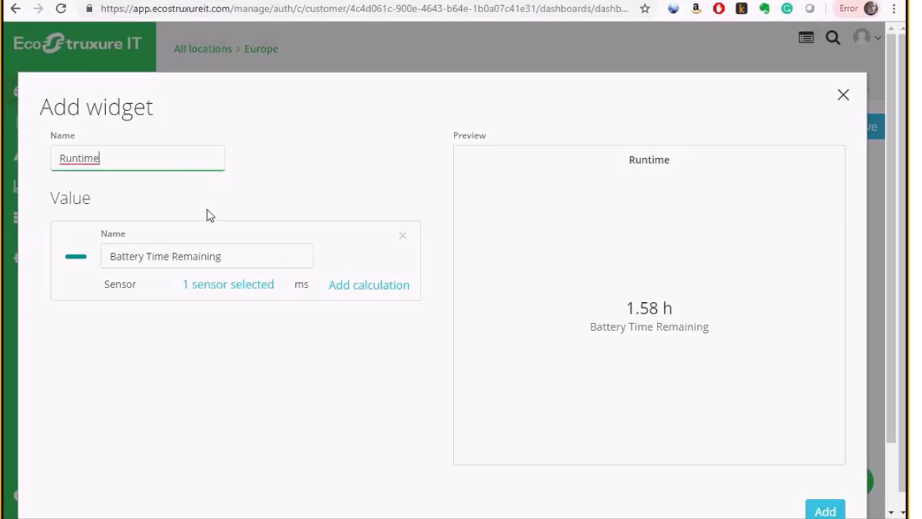
left_click_drag(224, 261, 98, 264)
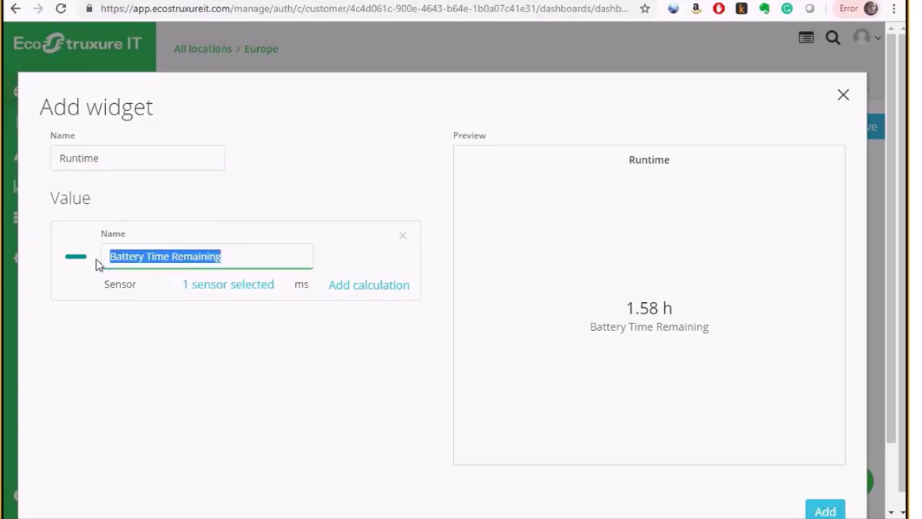
key("BackSpace")
left_click(304, 335)
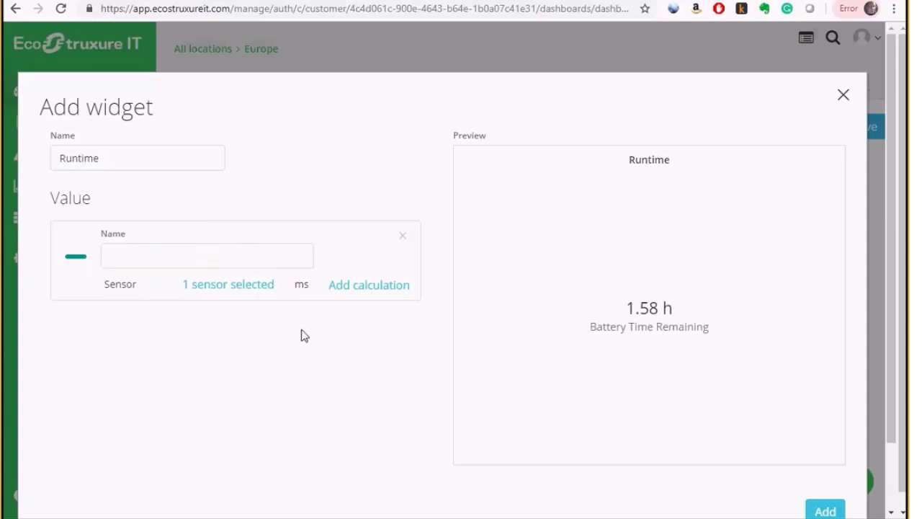
Add the Runtime widget to the dashboard in the second column of the first row and save the dashboard
left_click(829, 511)
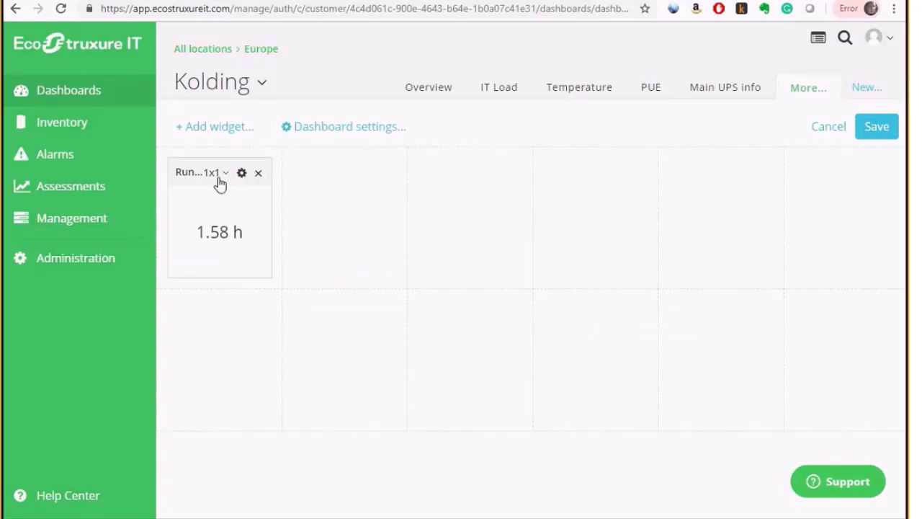
left_click_drag(220, 184, 353, 188)
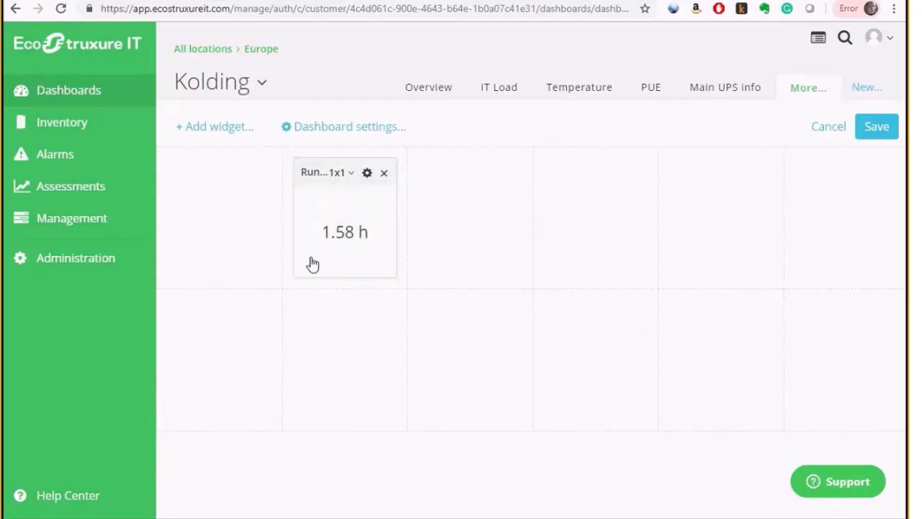
left_click(888, 127)
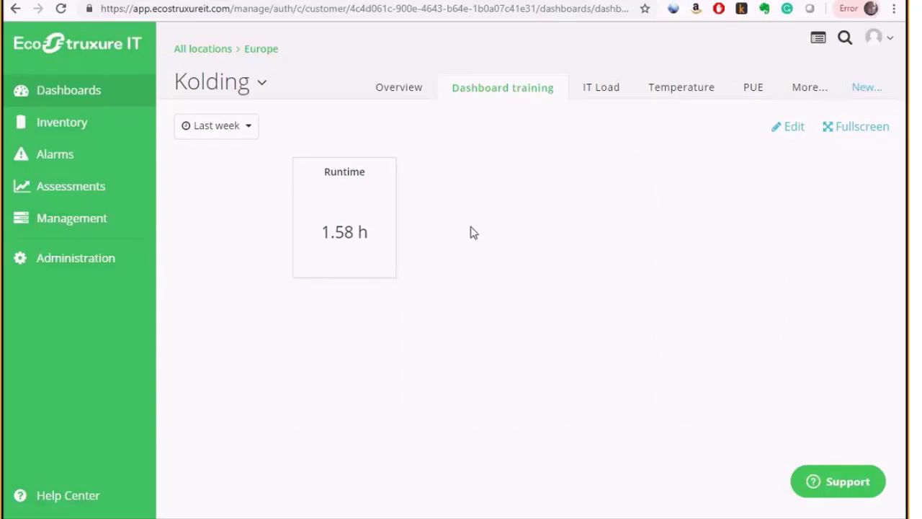
key("alt+Tab")
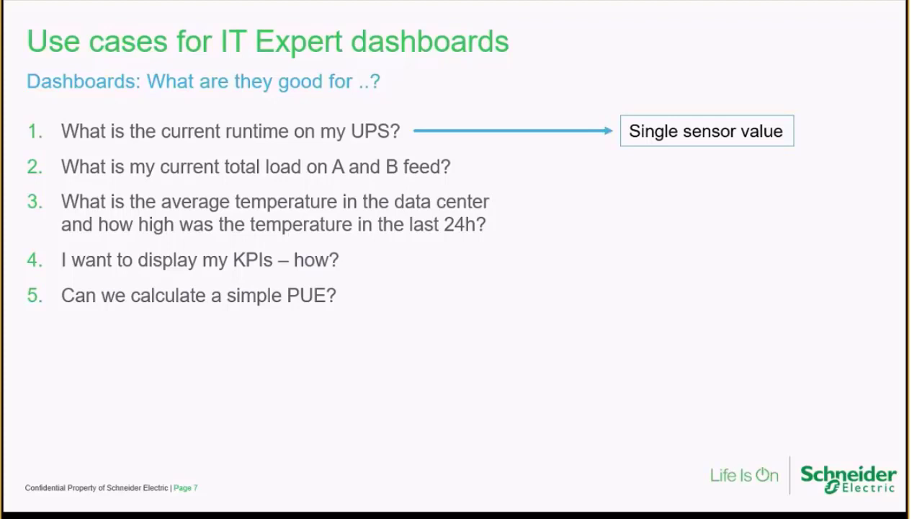
key("Right")
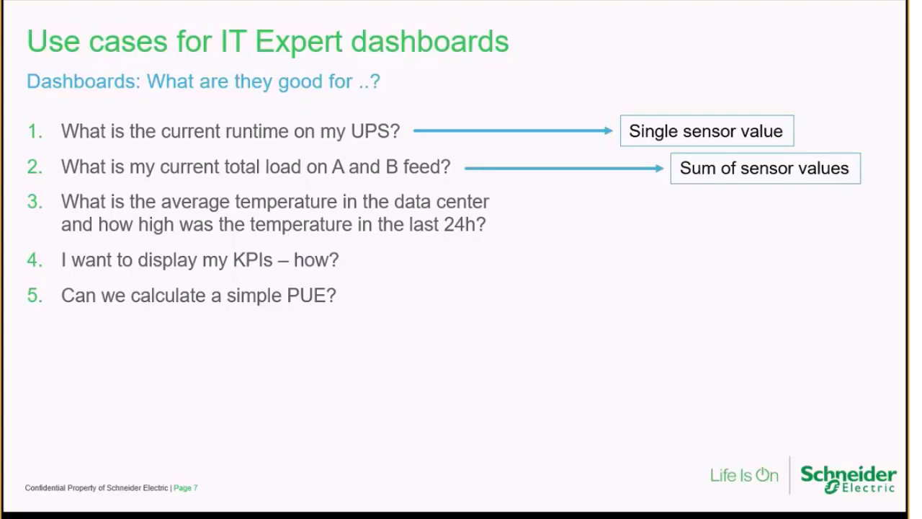
key("alt+Tab")
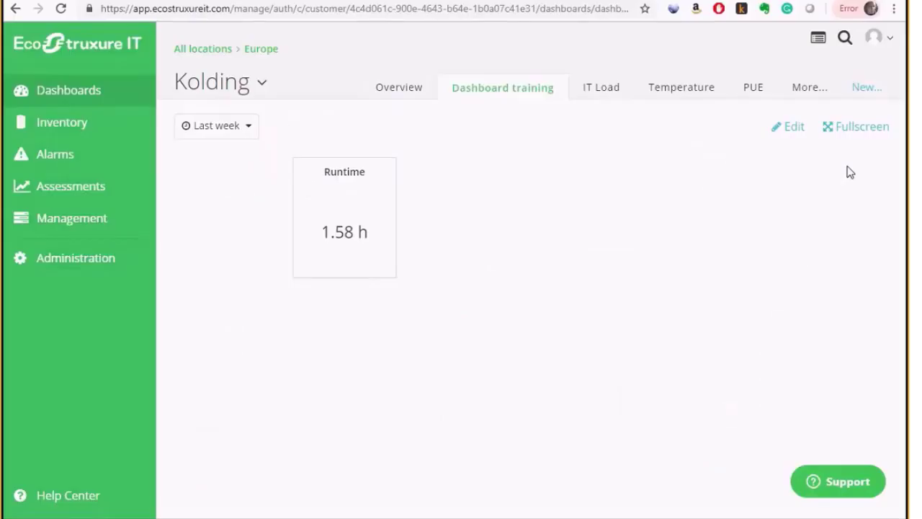
Edit the dashboard and create a Graph widget named "IT Load A+B" with a Sum series
left_click(792, 129)
left_click(207, 134)
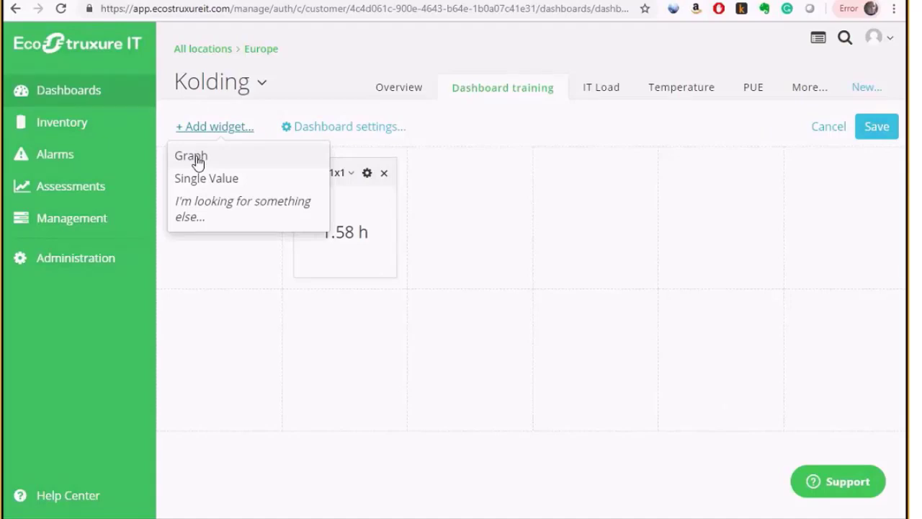
left_click(197, 159)
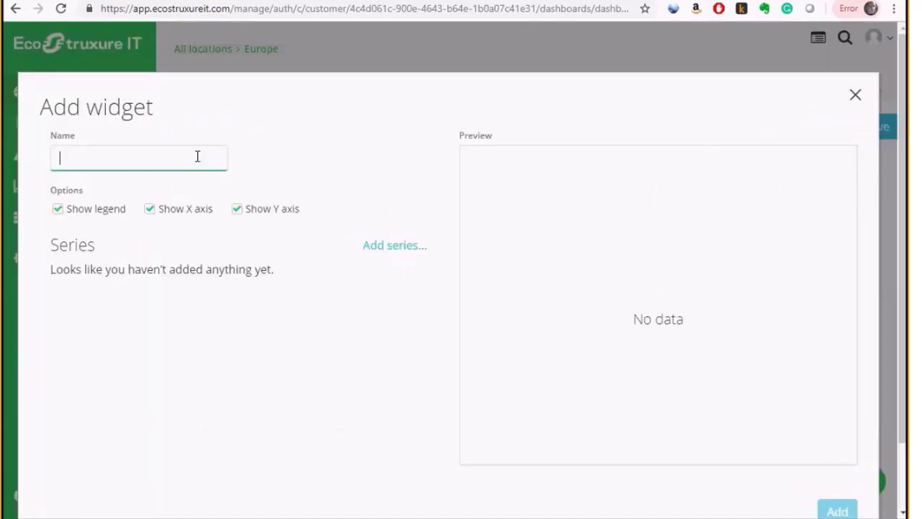
type("IT LOad A+B")
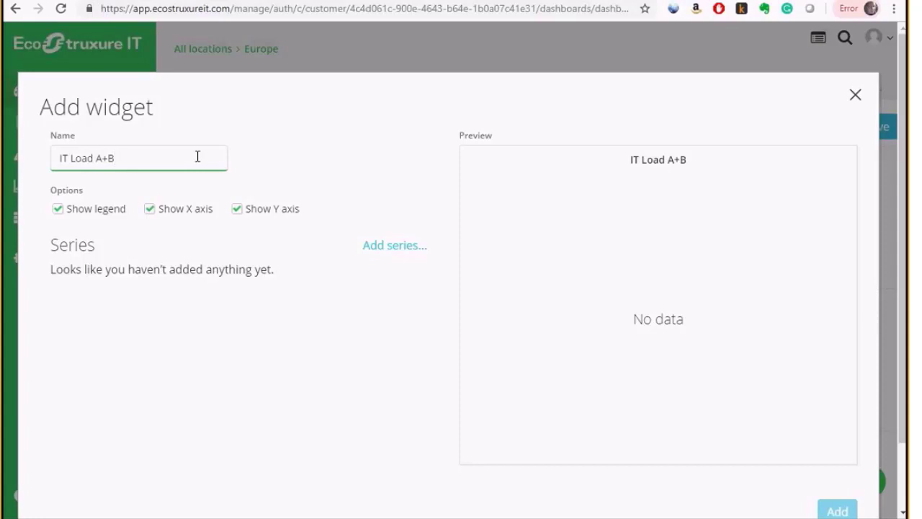
left_click(389, 256)
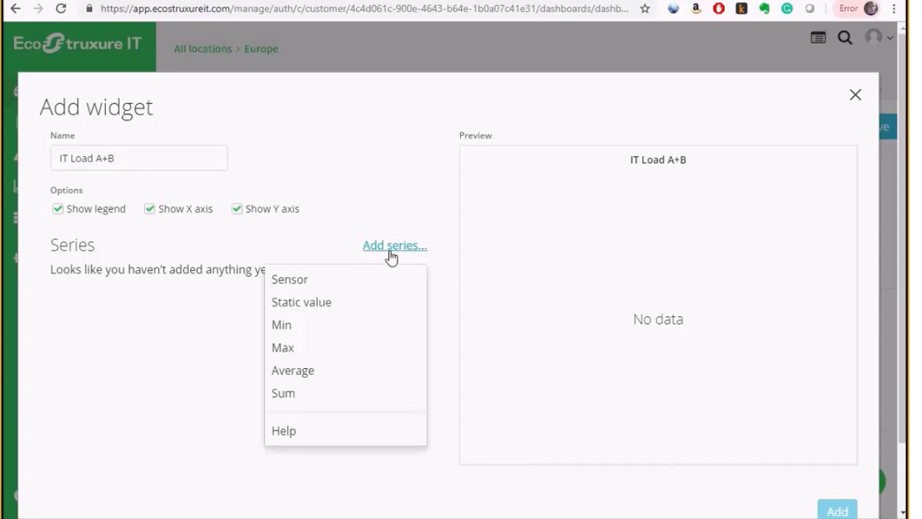
left_click(310, 405)
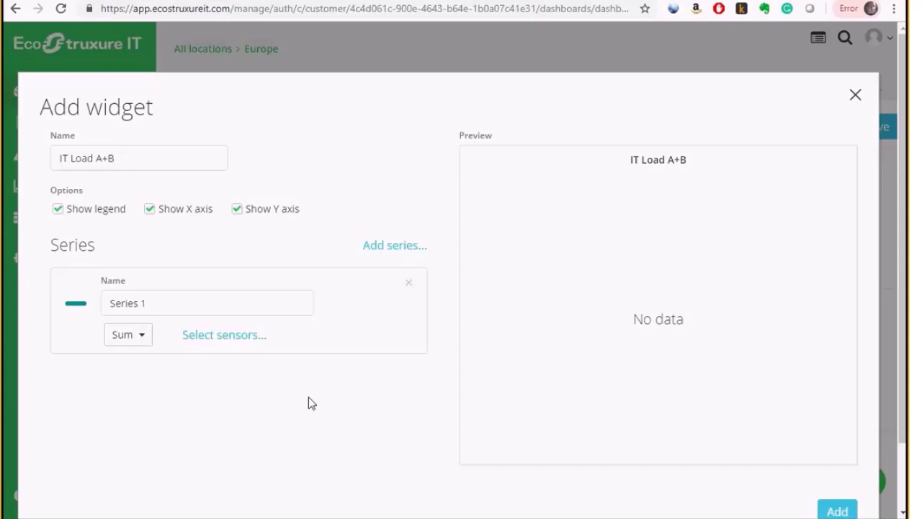
Open the sensor selection for the Sum series, filter the devices to Rack PDU and search the sensors for "total"
left_click(201, 336)
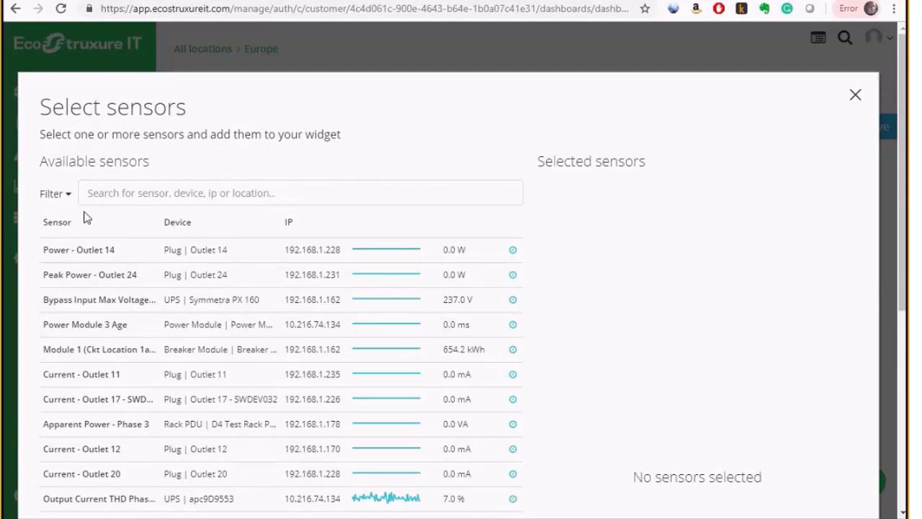
left_click(67, 193)
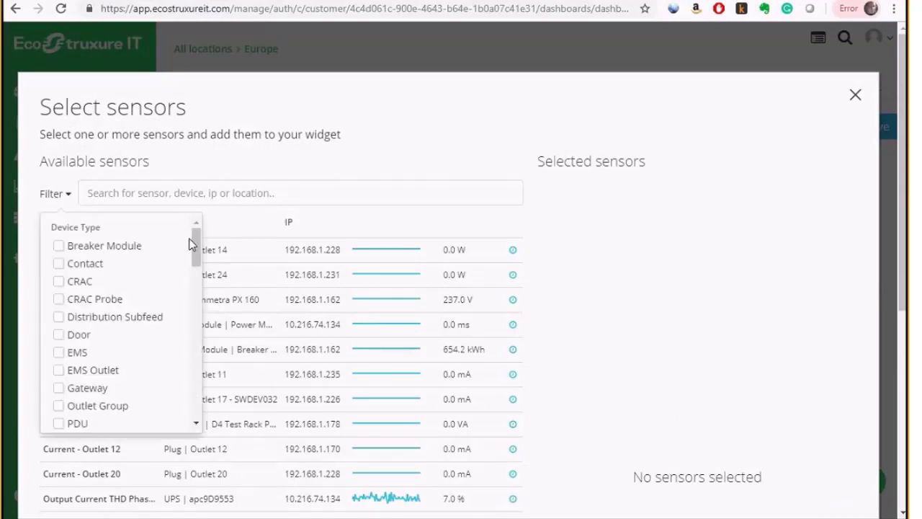
left_click_drag(193, 245, 192, 281)
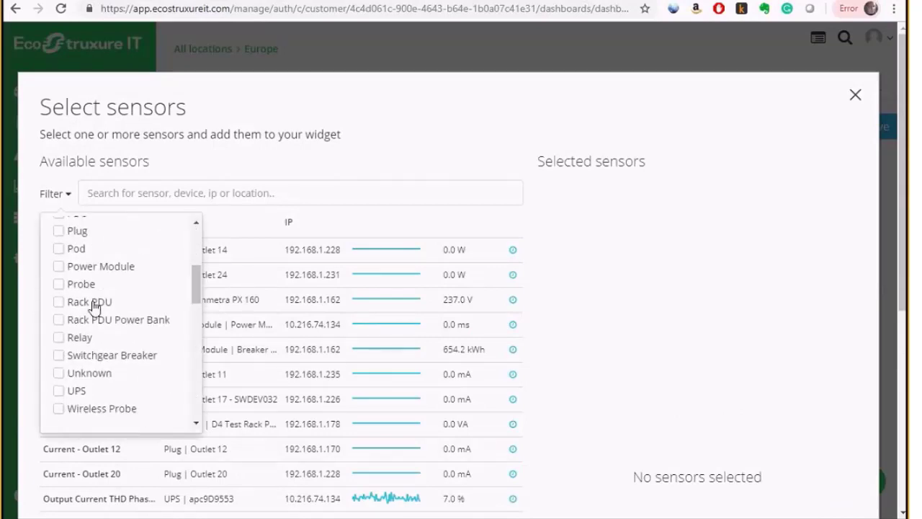
left_click(61, 301)
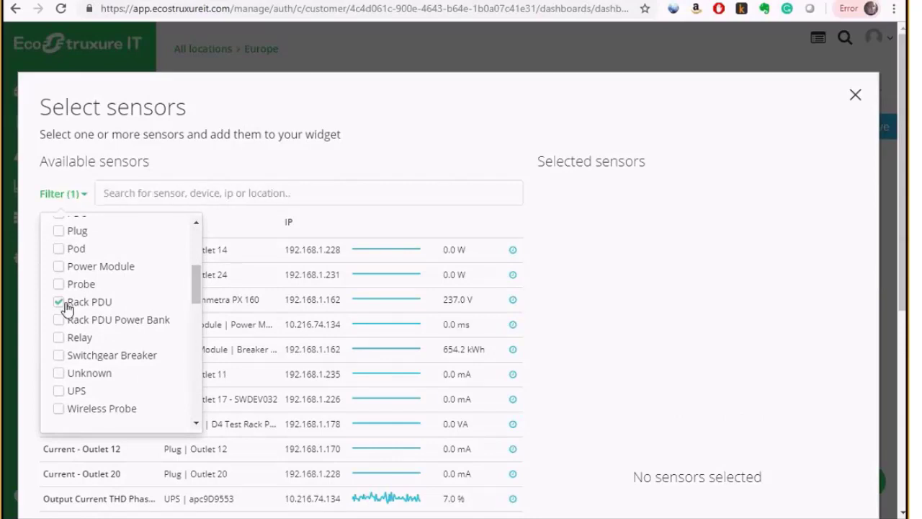
left_click(210, 198)
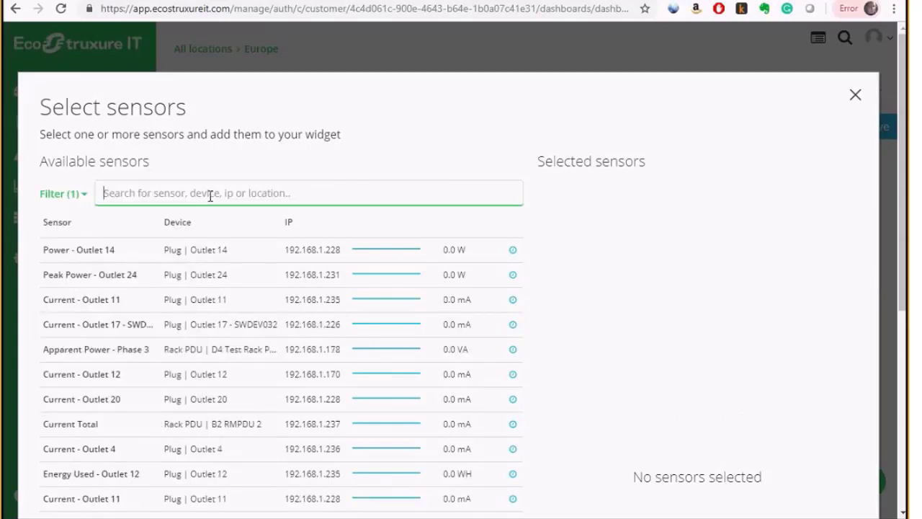
type("total ")
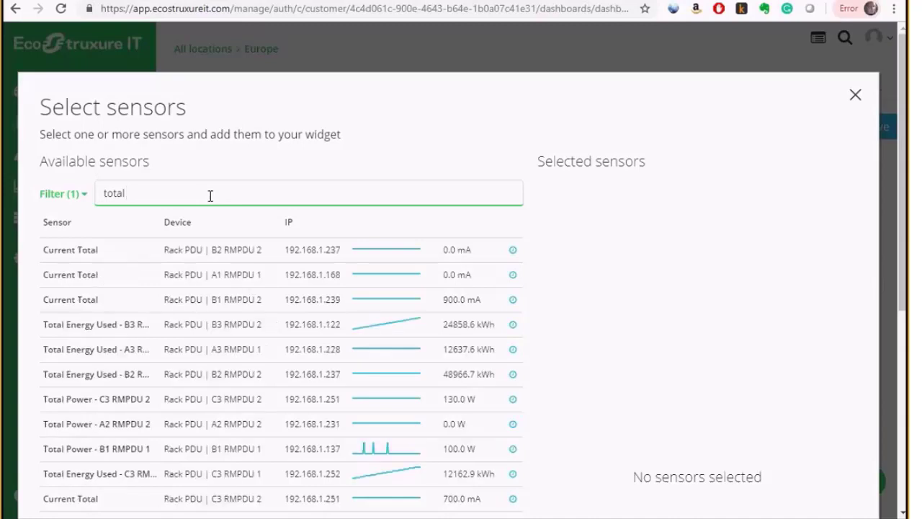
type("ou")
type("t")
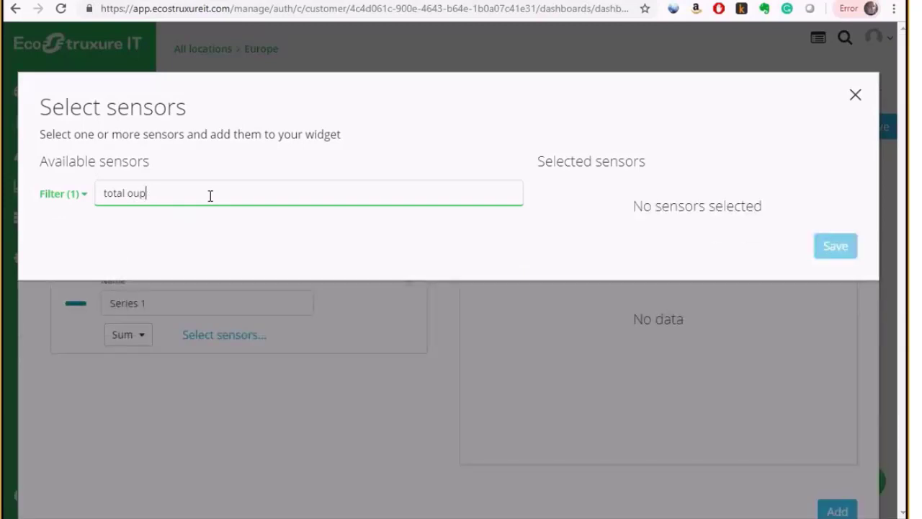
type("p")
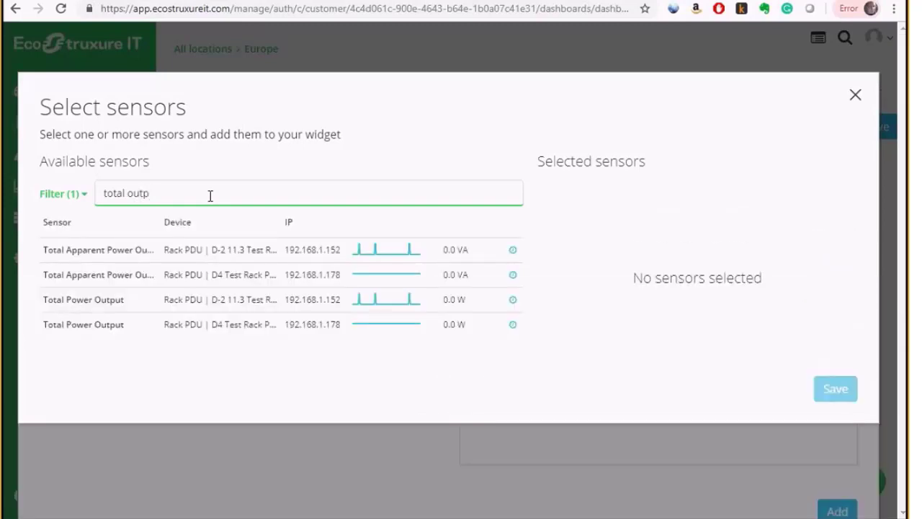
key("BackSpace")
key("BackSpace")
key("BackSpace")
key("BackSpace")
Search for "total power", select the Total Power sensors of all listed RMPDU 1 rack PDUs, and save the selection
type("power")
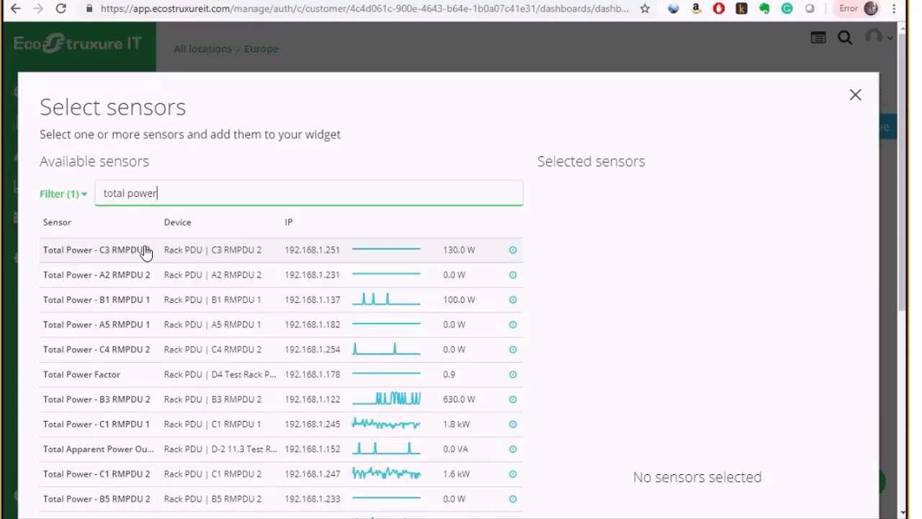
left_click(134, 308)
left_click(134, 308)
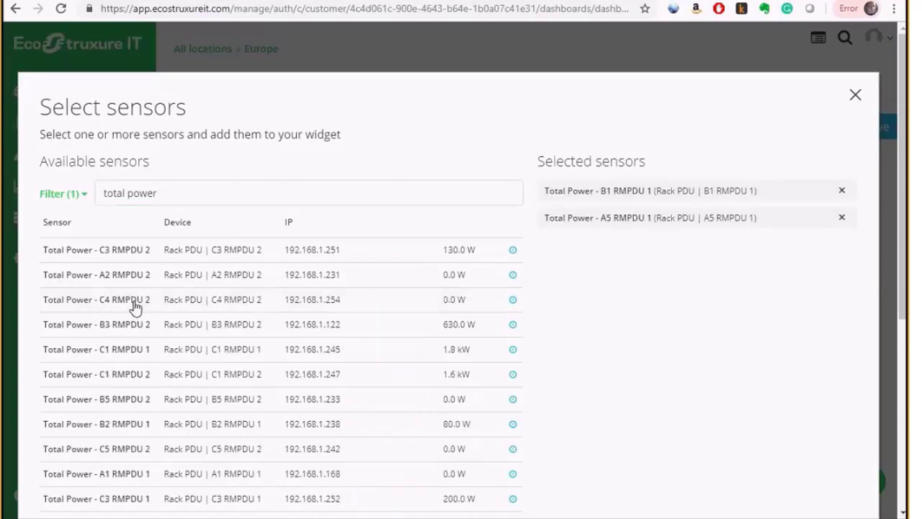
left_click(117, 350)
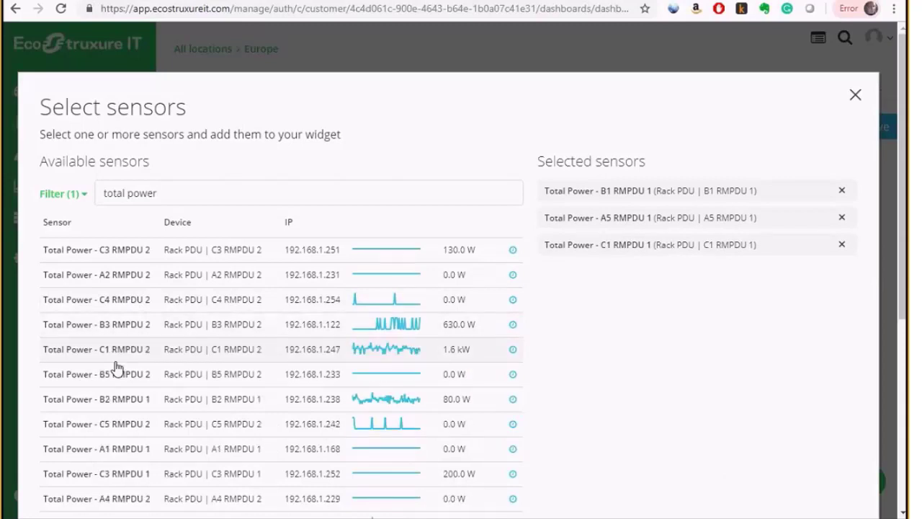
left_click(118, 399)
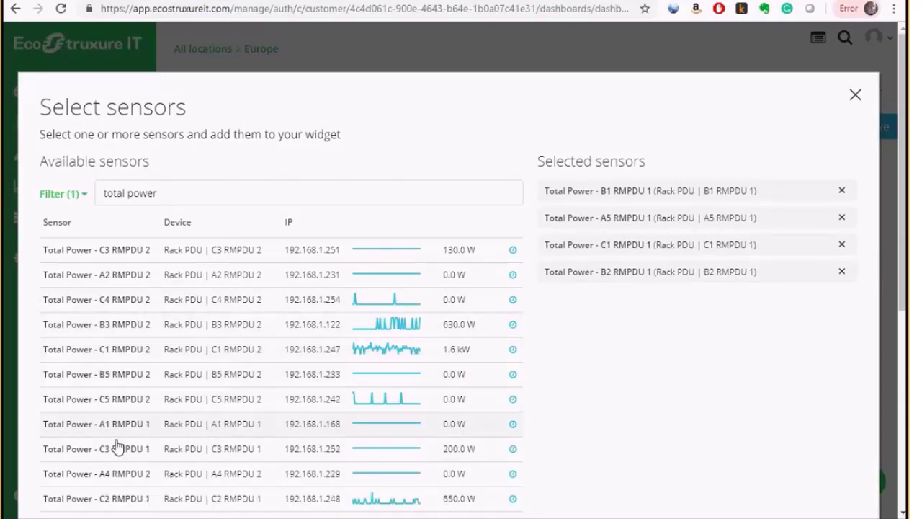
left_click(121, 445)
left_click(124, 433)
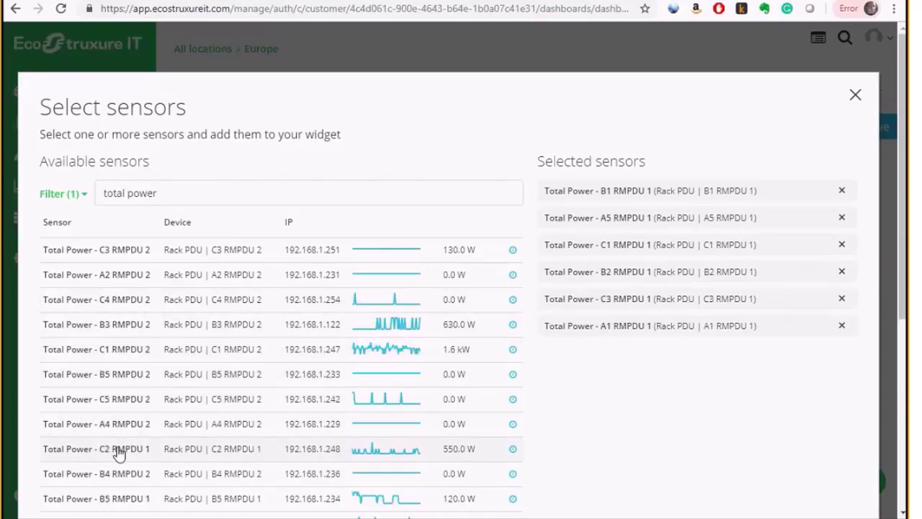
left_click(120, 448)
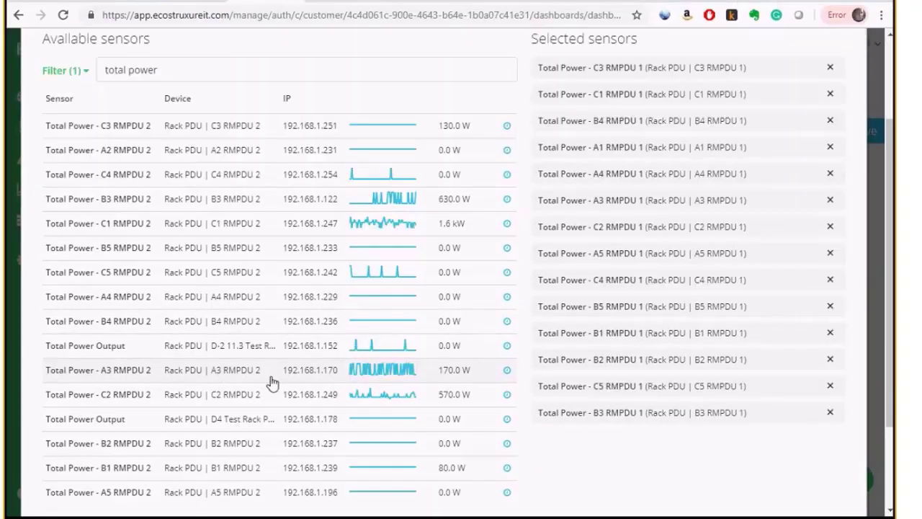
scroll(272, 383, "down", 2)
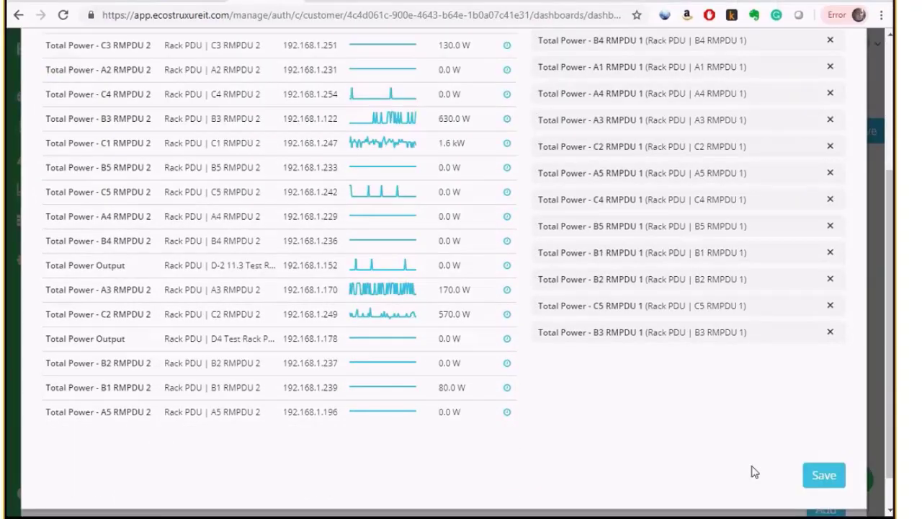
left_click(824, 475)
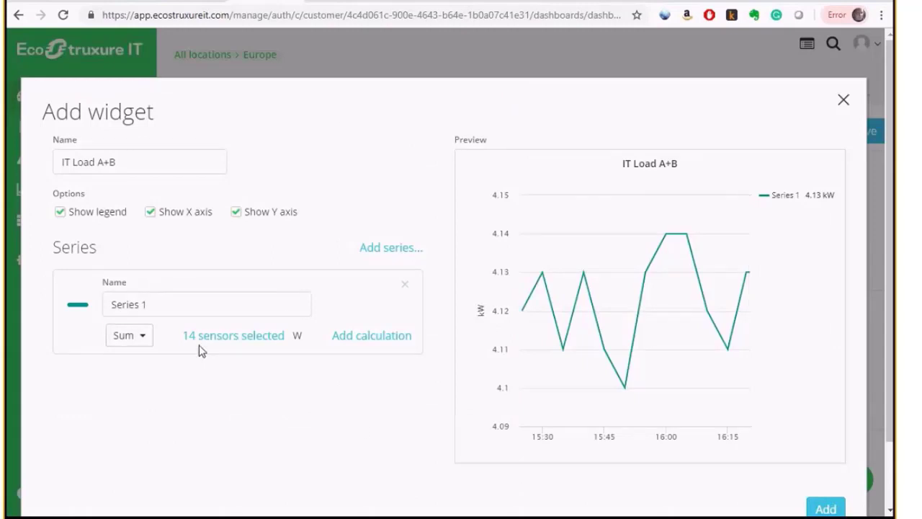
Rename the first series to "A-feed" and add a second series of type Sum
left_click_drag(192, 308, 61, 309)
type("A")
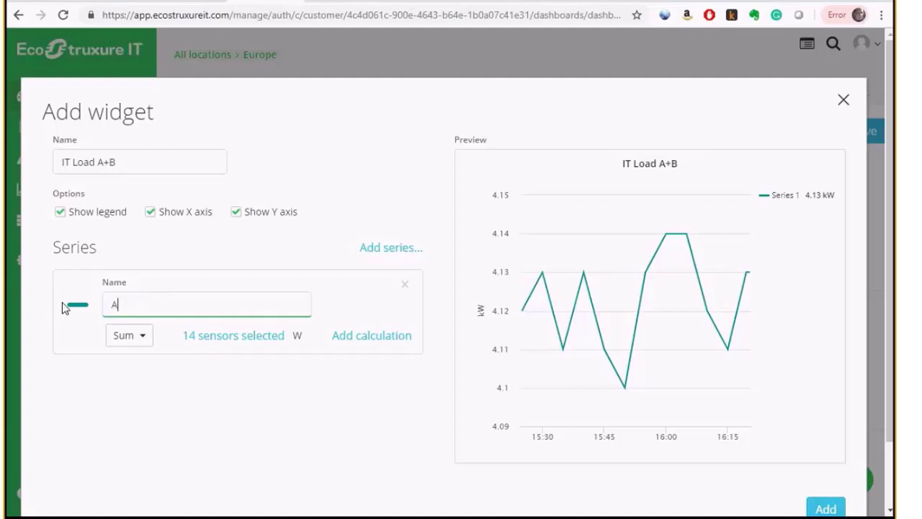
type("-feed")
left_click(398, 271)
left_click(404, 253)
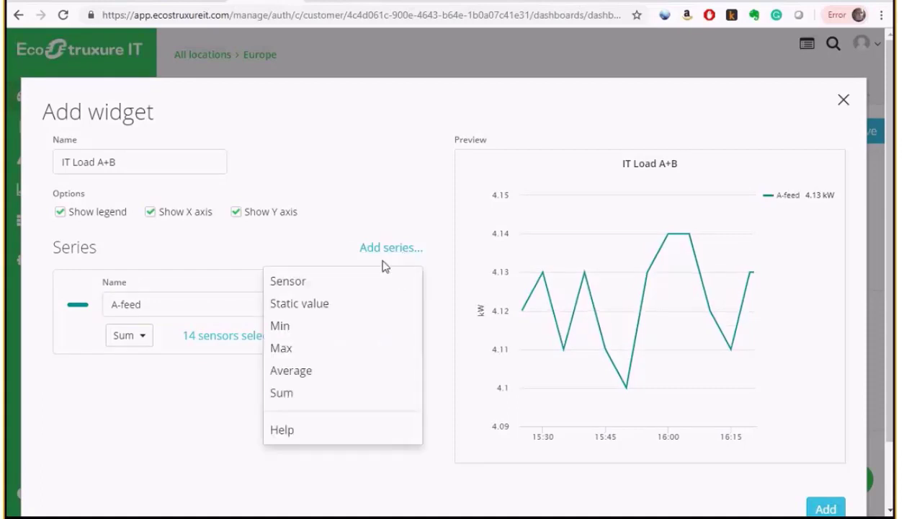
left_click(282, 398)
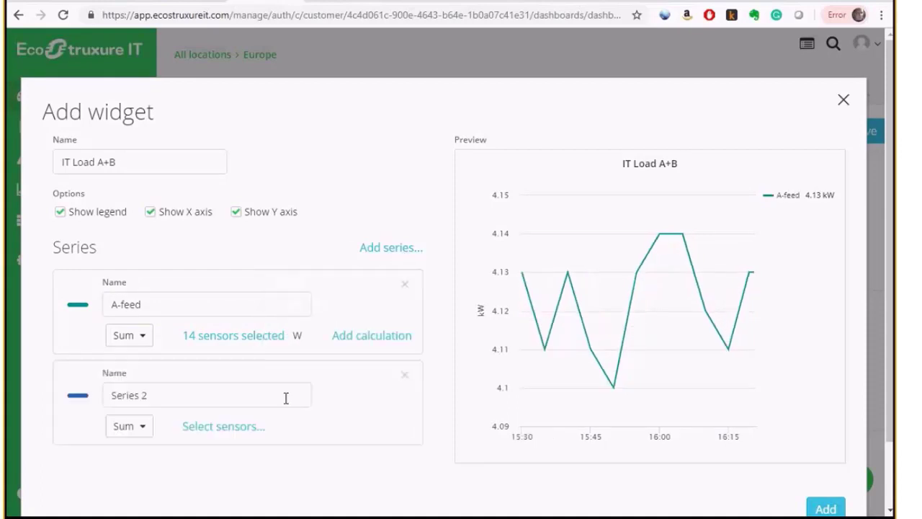
Open the second series' sensor selection, filter the devices to Rack PDU and search for "total power"
left_click(206, 431)
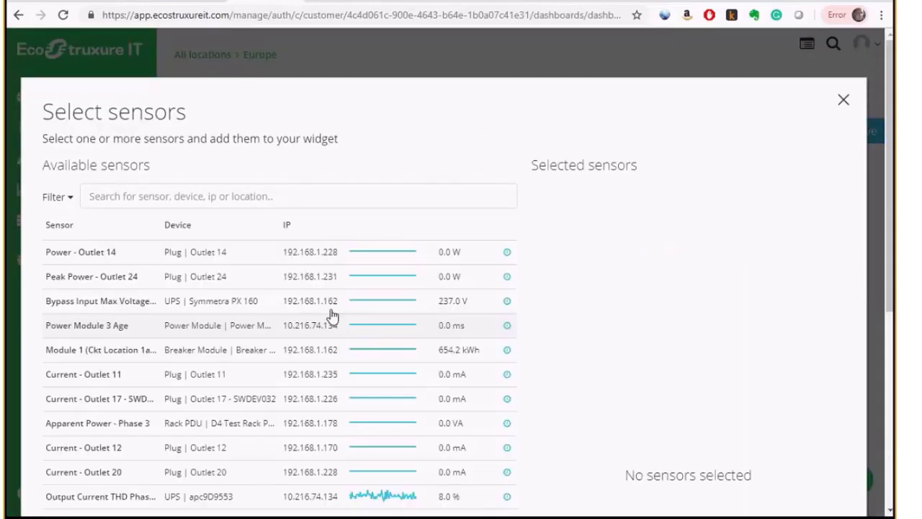
left_click(66, 200)
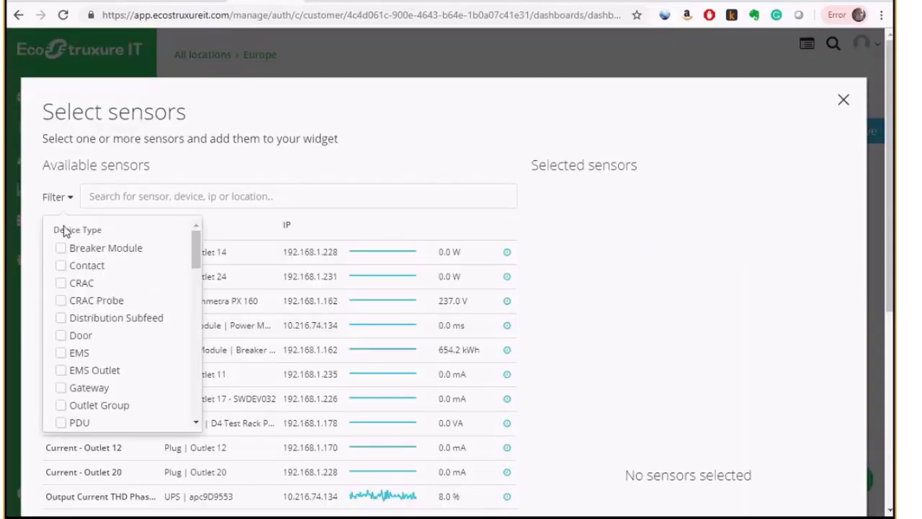
left_click_drag(195, 243, 193, 292)
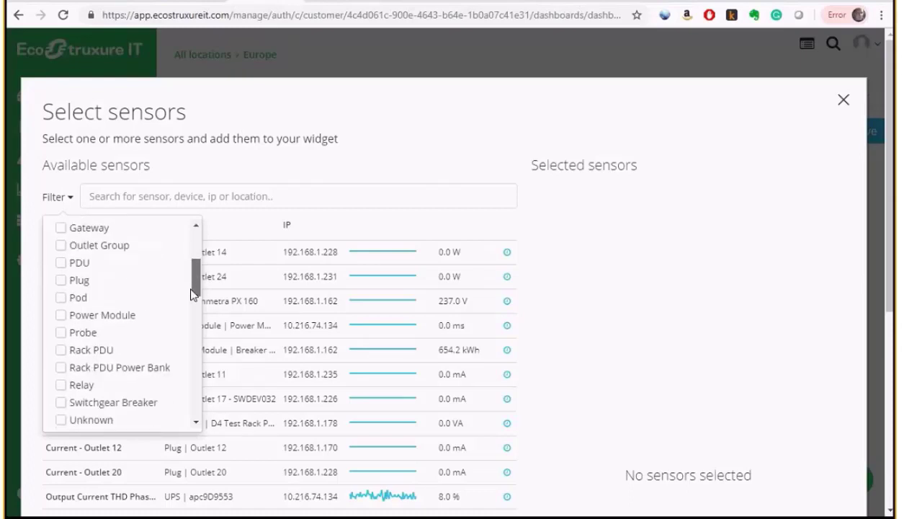
left_click(61, 350)
left_click(222, 200)
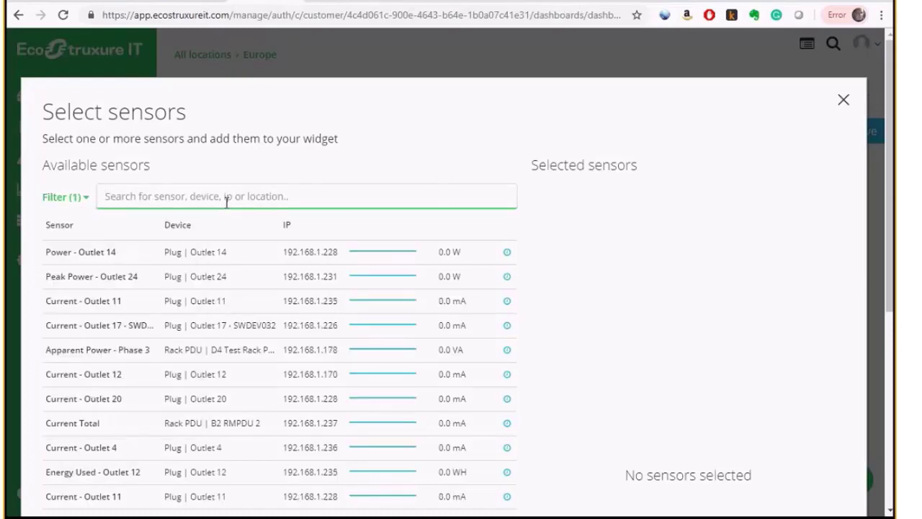
type("total power")
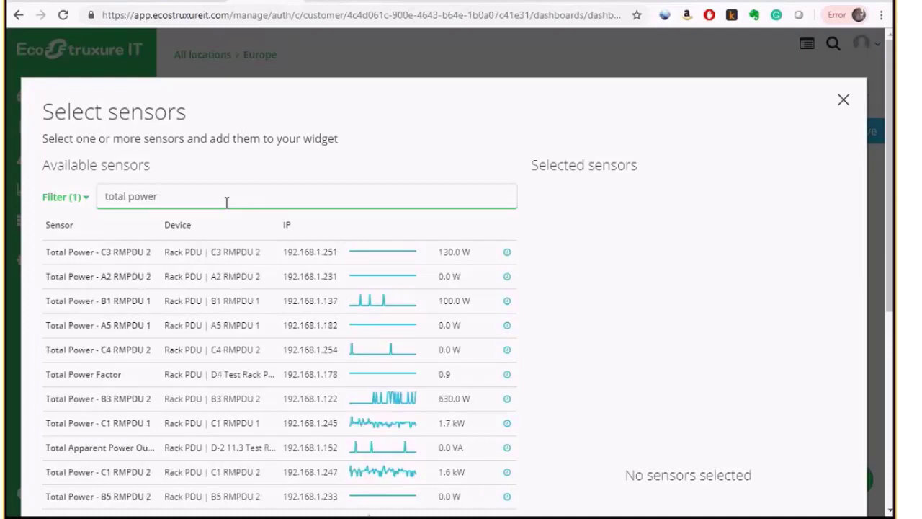
Select the Total Power sensors of RMPDU 2 for C3, A2, C4, B3, C1, B5, C5, A4 and B4
left_click(114, 258)
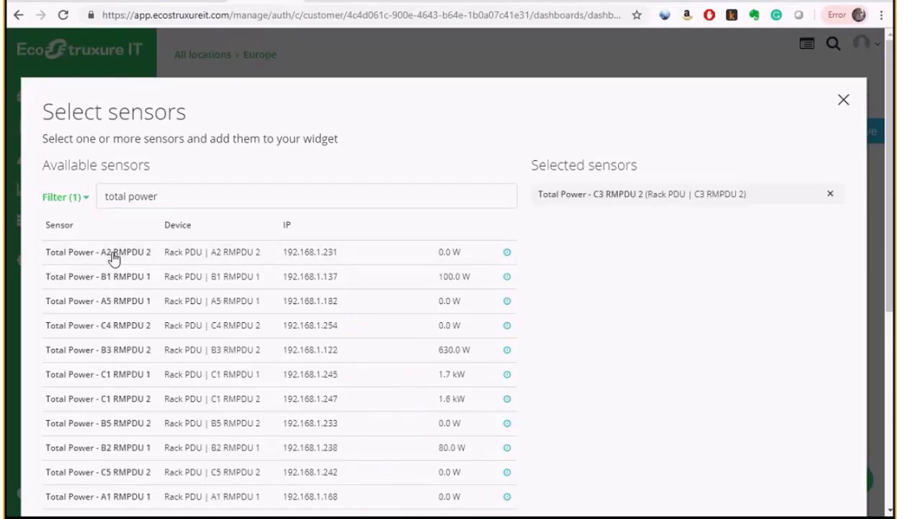
left_click(114, 256)
left_click(113, 303)
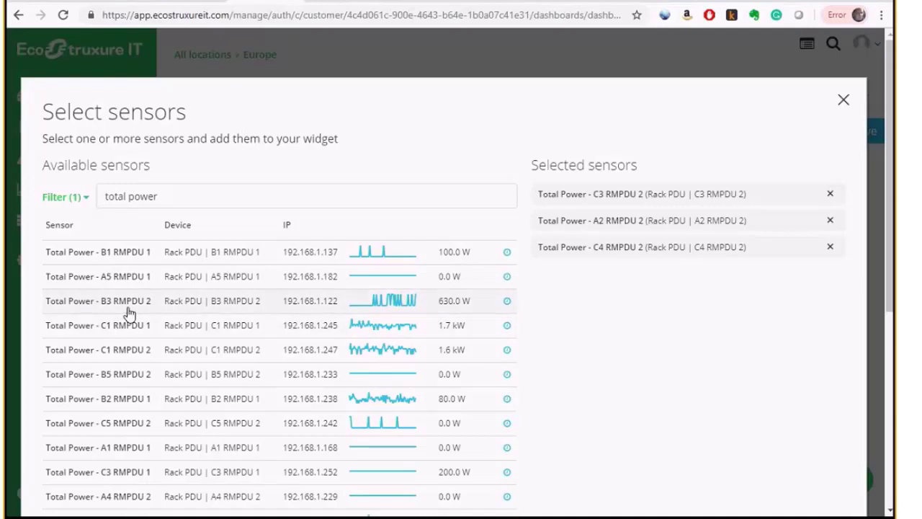
left_click(129, 312)
left_click(128, 325)
left_click(129, 327)
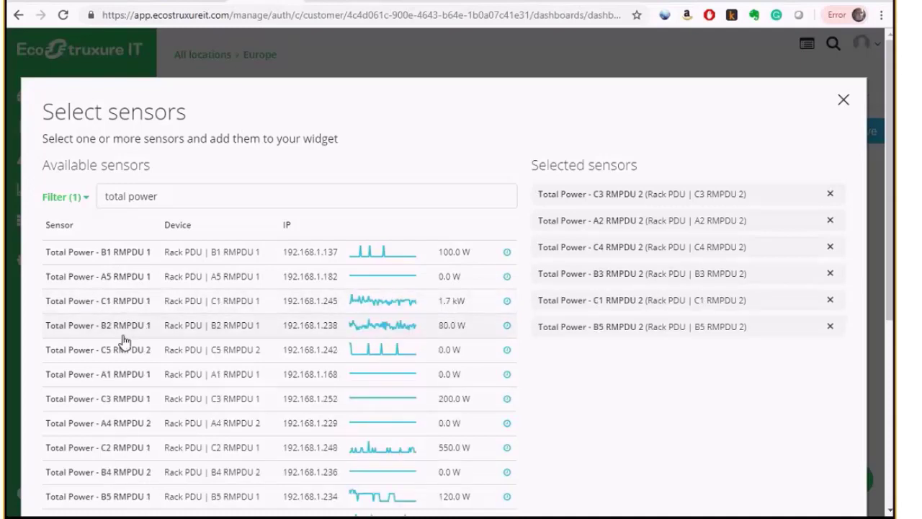
left_click(120, 353)
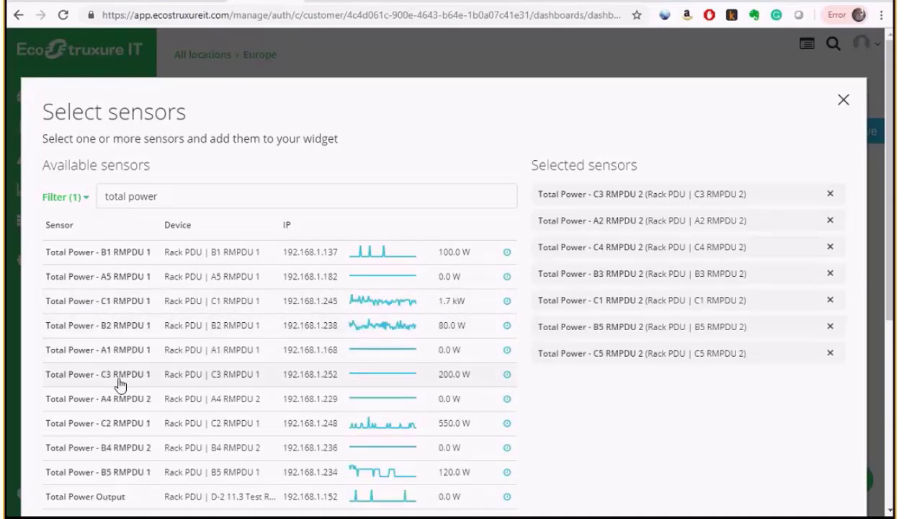
left_click(120, 399)
left_click(113, 422)
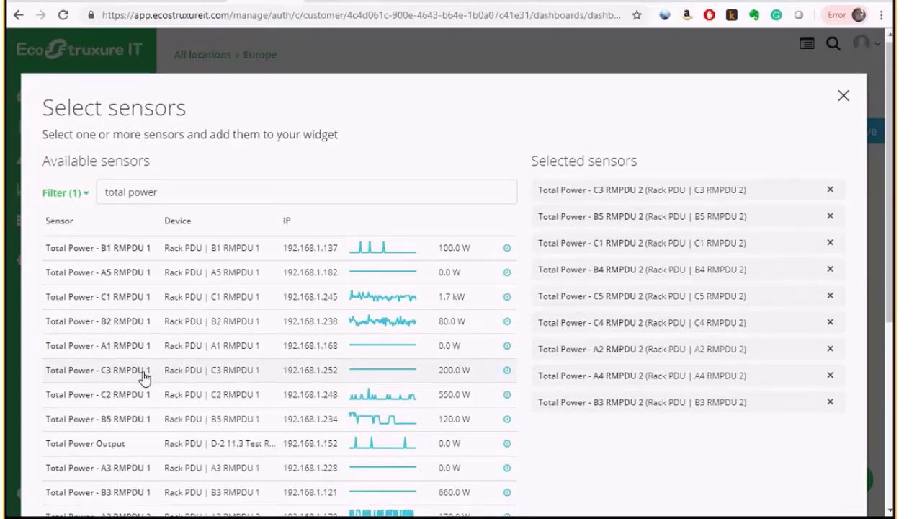
Add the RMPDU 2 Total Power sensors of A3, C2, B2 and B1, and save the second series' sensor selection
scroll(144, 376, "down", 3)
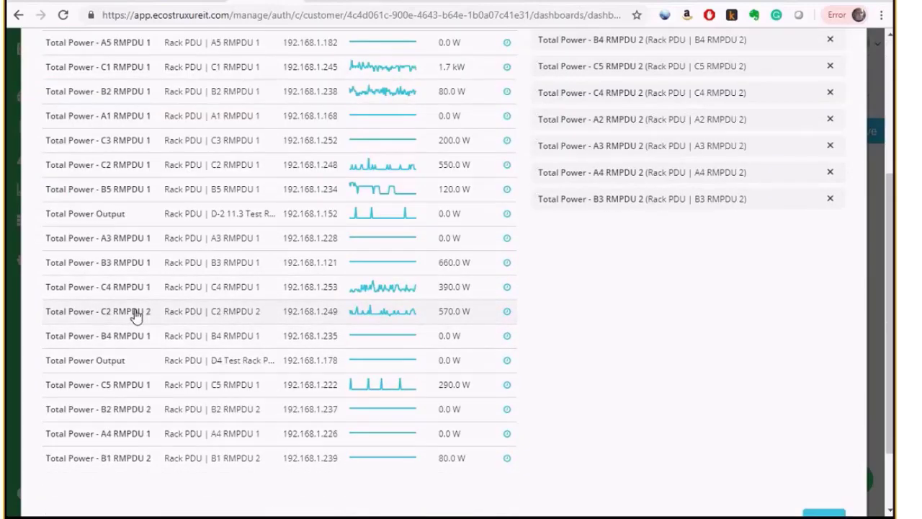
left_click(134, 314)
left_click(113, 386)
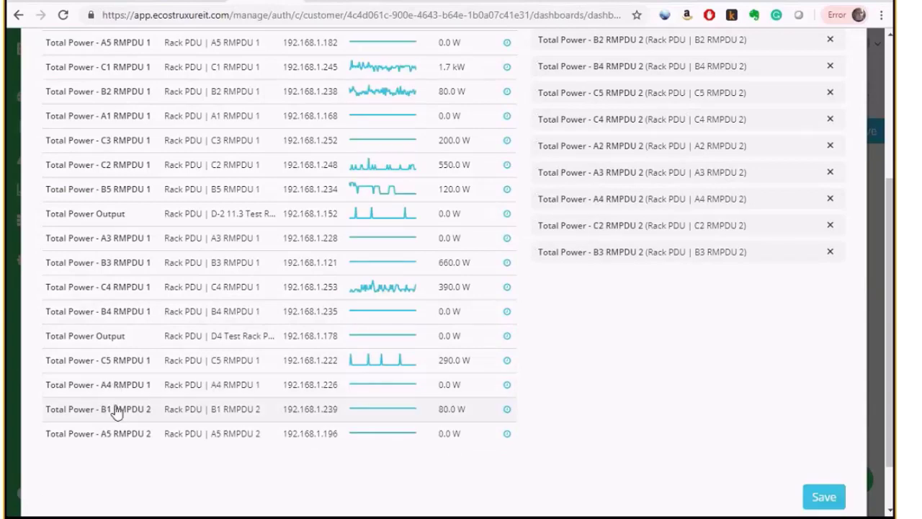
left_click(116, 410)
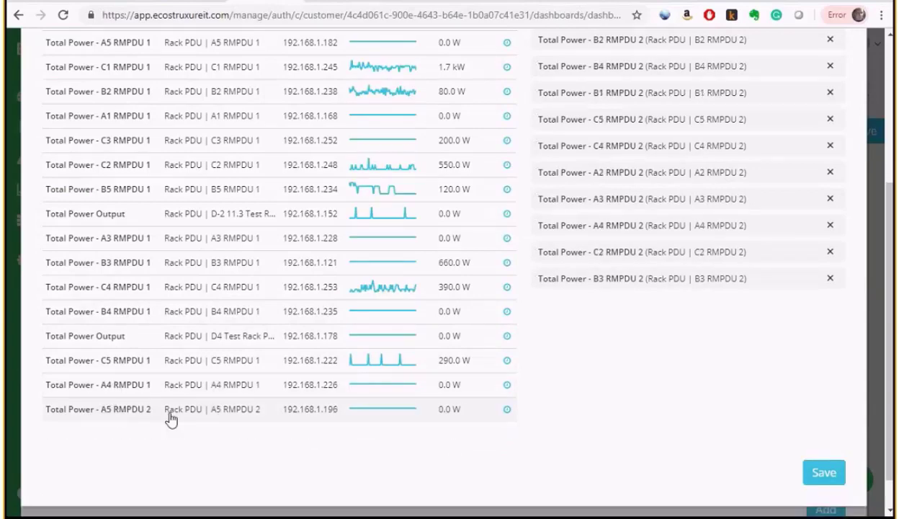
scroll(747, 402, "up", 3)
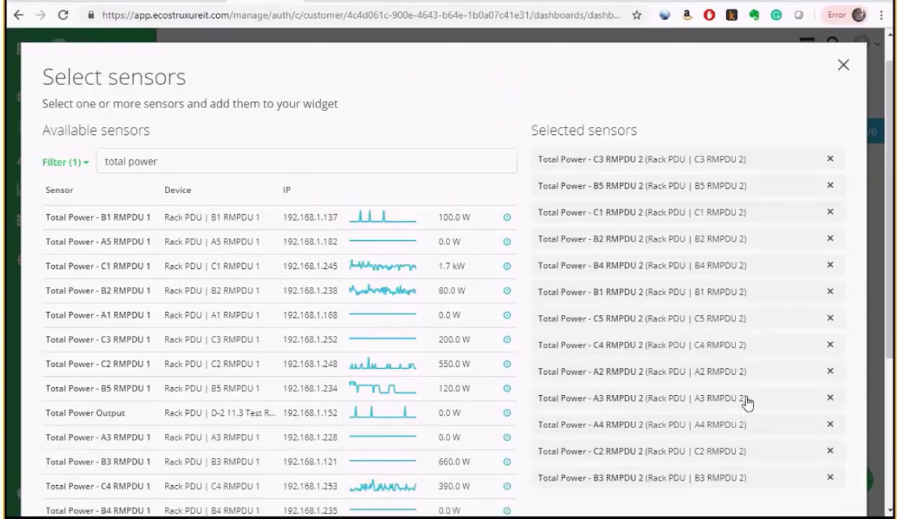
scroll(746, 403, "down", 2)
scroll(747, 402, "down", 2)
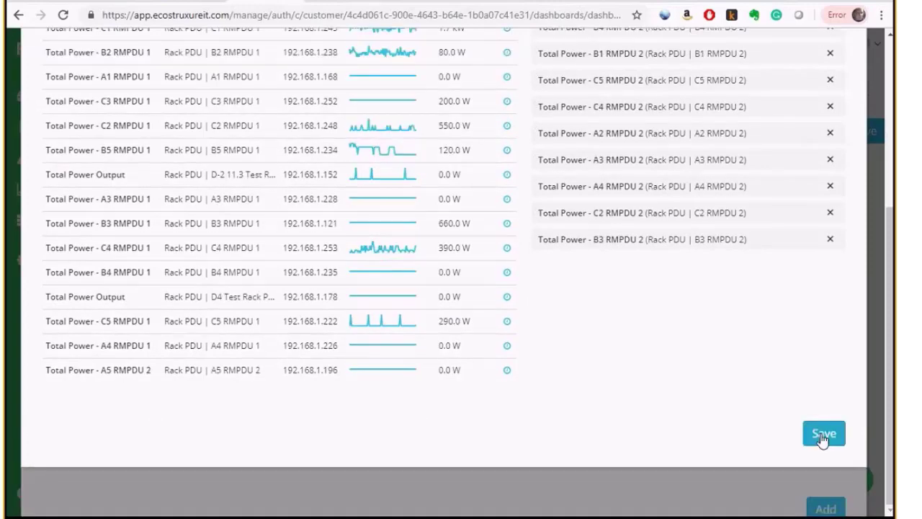
left_click(822, 433)
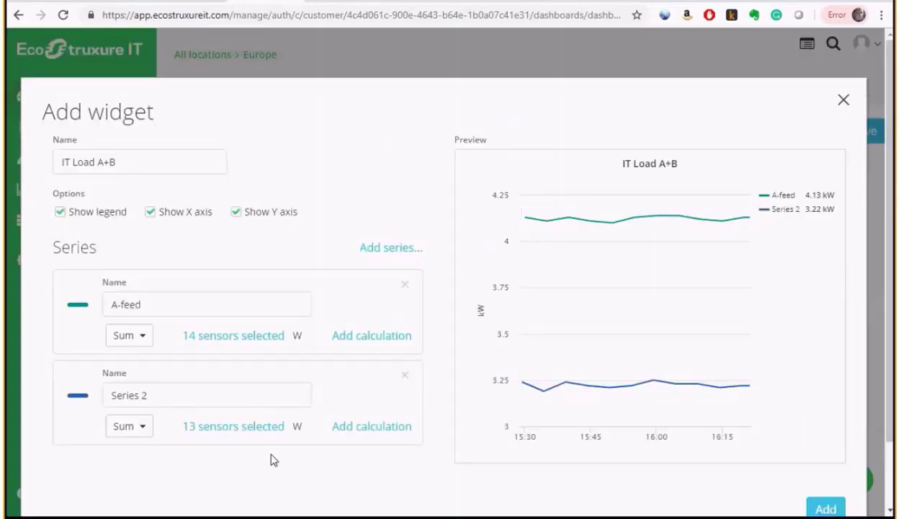
Rename the second series to "B-feed" and add the finished graph widget to the dashboard
left_click_drag(214, 401, 96, 401)
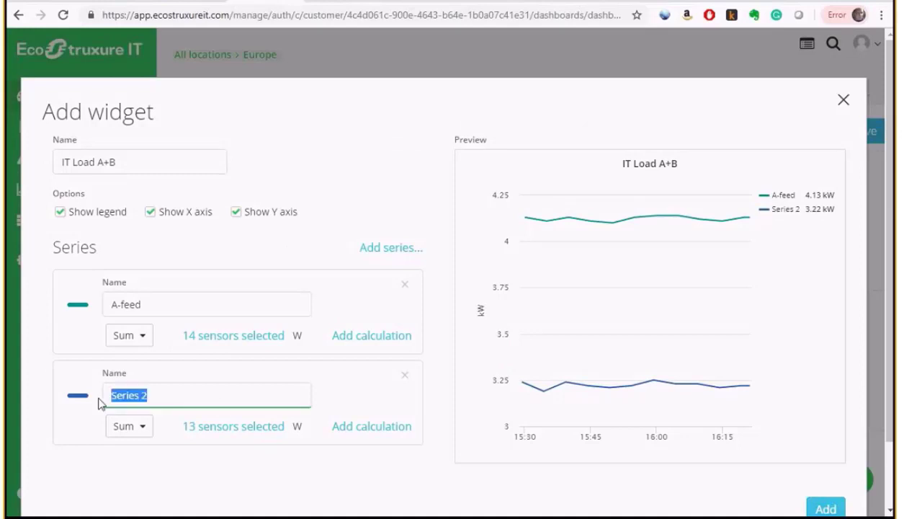
type("B-feed")
left_click(323, 488)
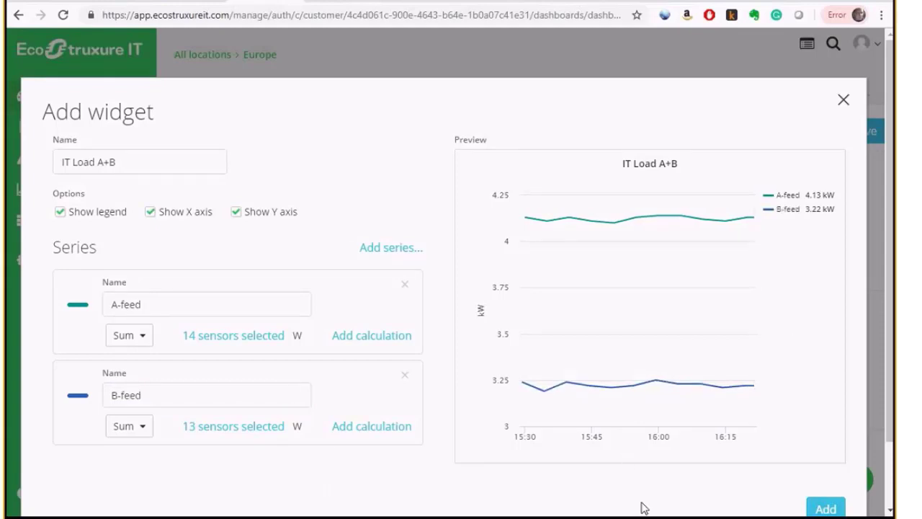
left_click(836, 508)
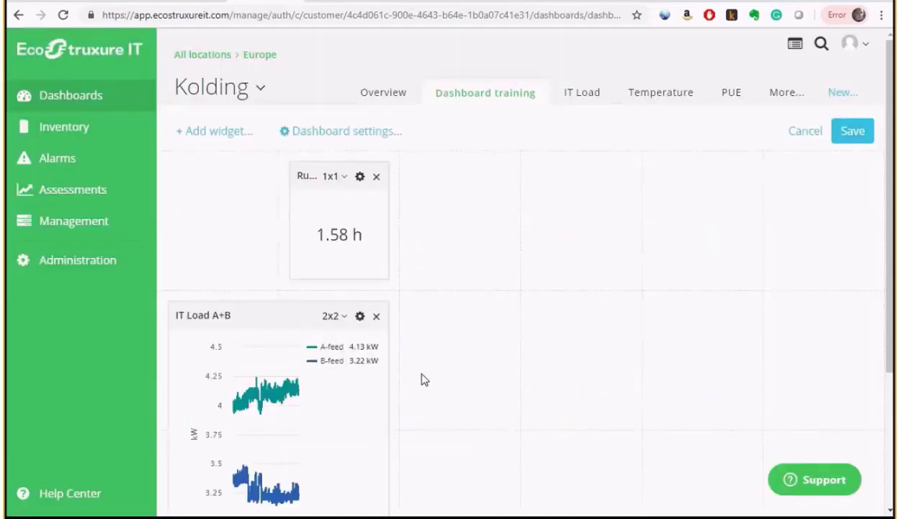
Place the IT Load A+B graph directly beside the Runtime widget, resize it to 4x2, and save the dashboard
left_click_drag(236, 320, 487, 209)
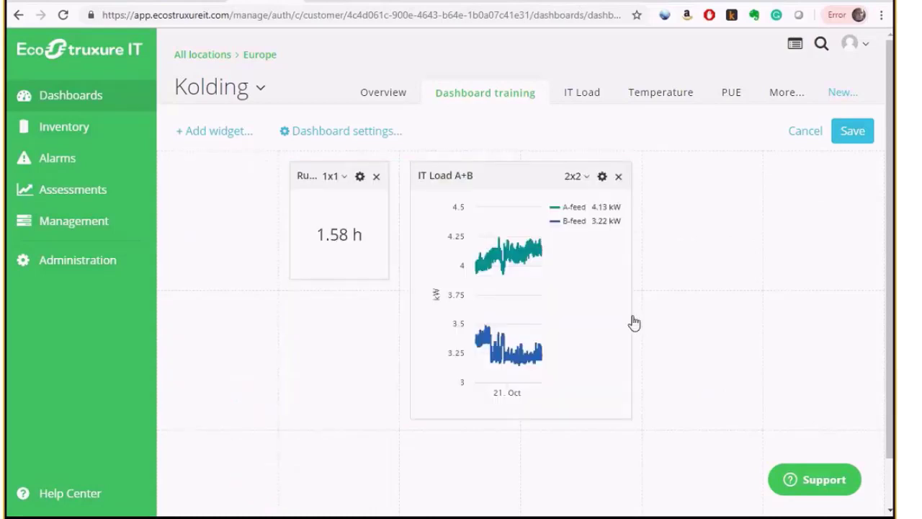
left_click(584, 178)
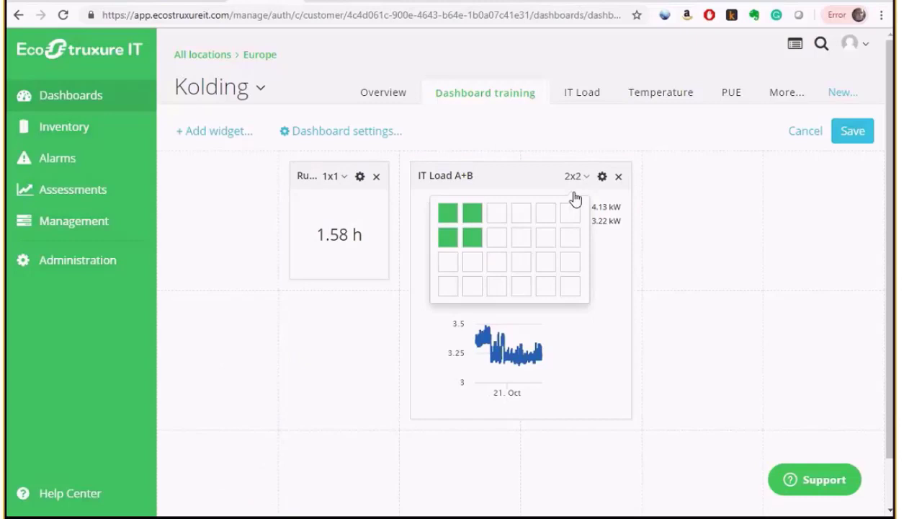
left_click(521, 237)
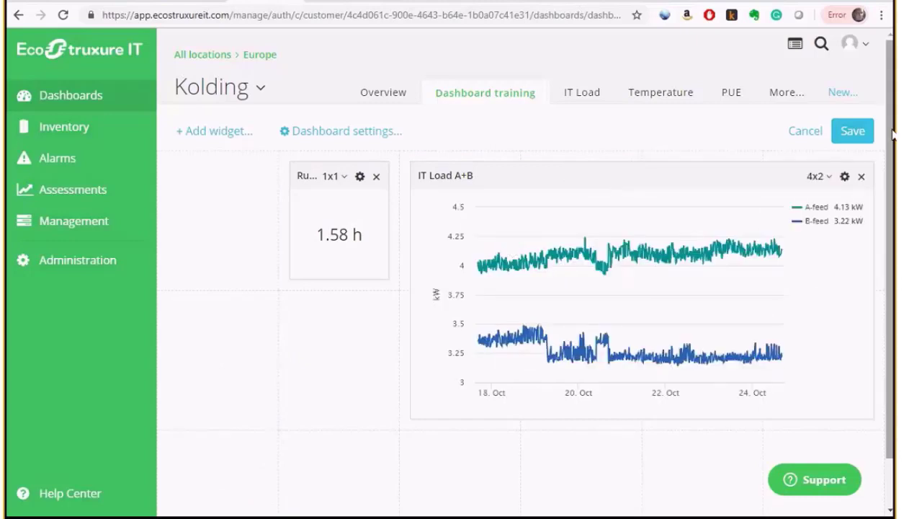
left_click(859, 132)
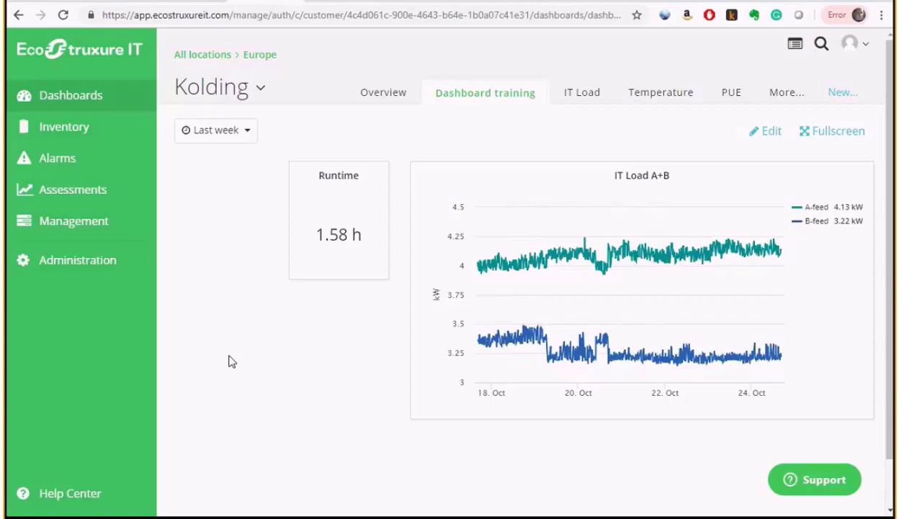
key("alt+Tab")
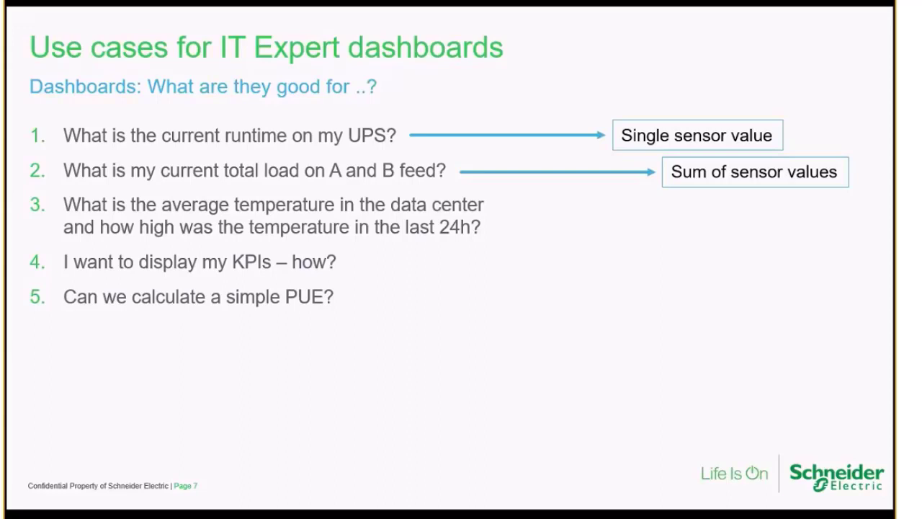
key("Right")
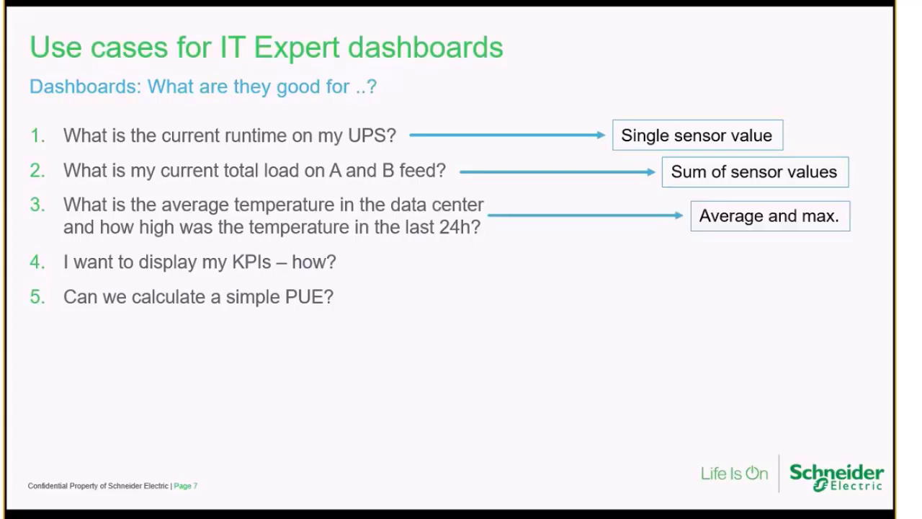
key("alt+Tab")
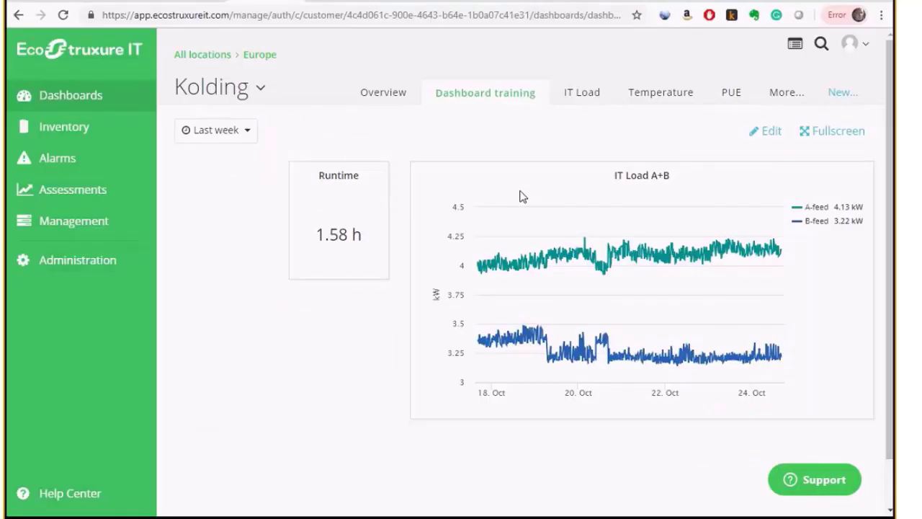
Put the dashboard in edit mode and start a new Single Value widget named "Max temperature"
left_click(777, 135)
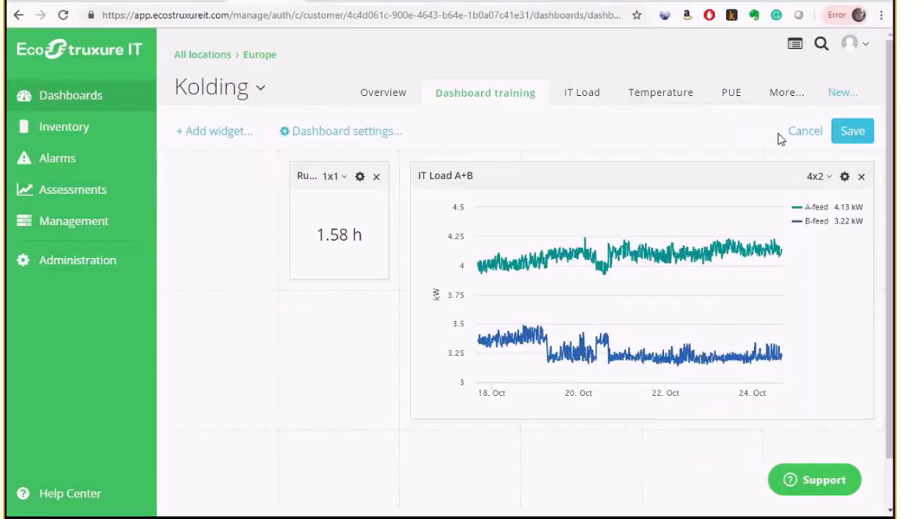
left_click(223, 138)
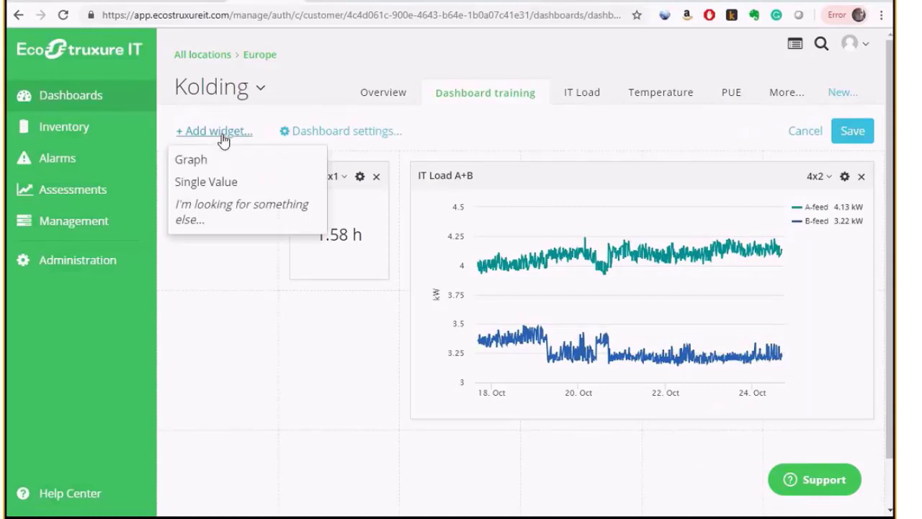
left_click(209, 183)
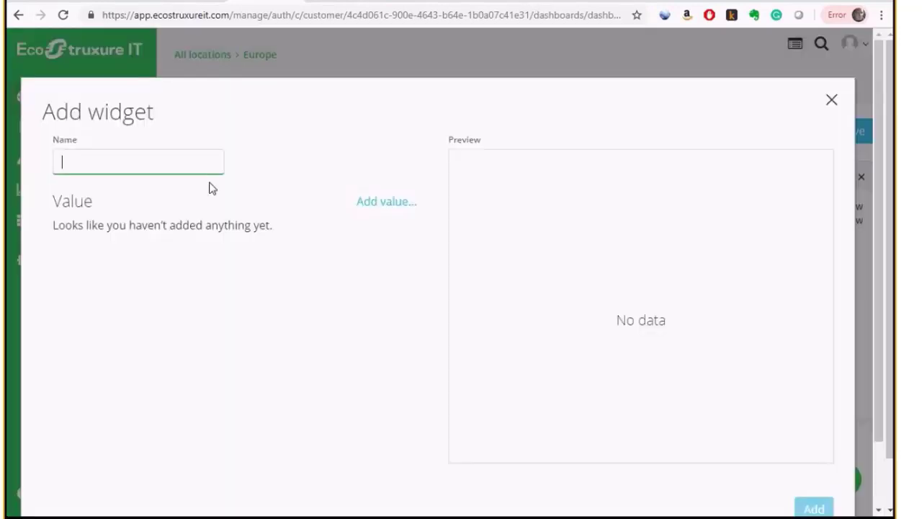
type("MAx tempe")
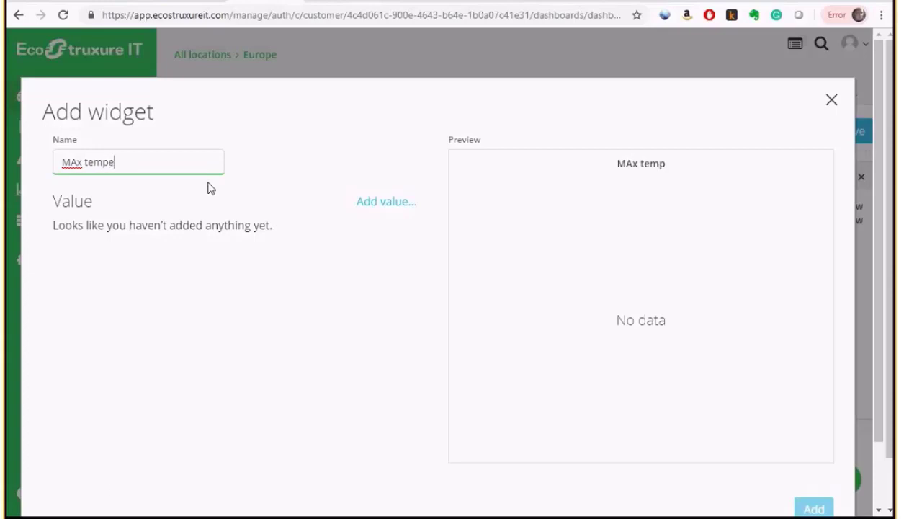
type("ratur")
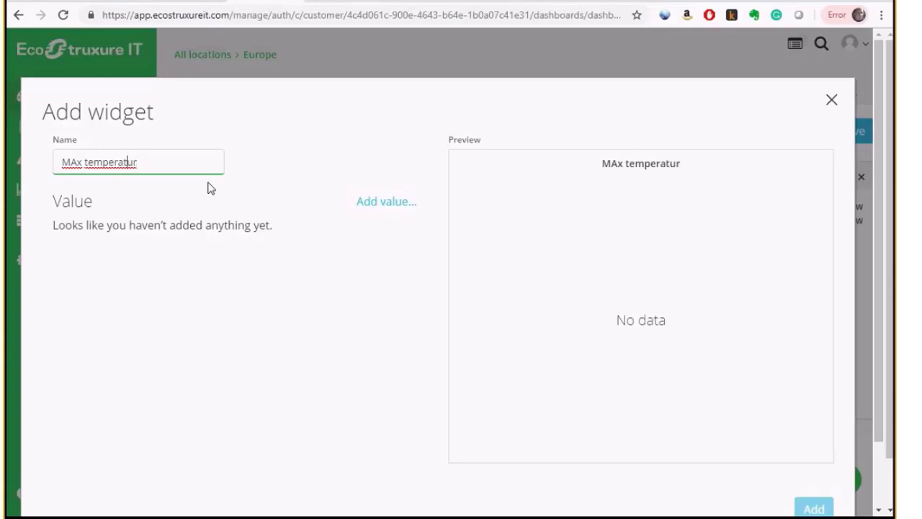
type("e")
key("Left")
key("Left")
key("Left")
key("Left")
key("Left")
key("Left")
key("Left")
key("Left")
key("Left")
key("Left")
key("Left")
key("Left")
key("Left")
key("BackSpace")
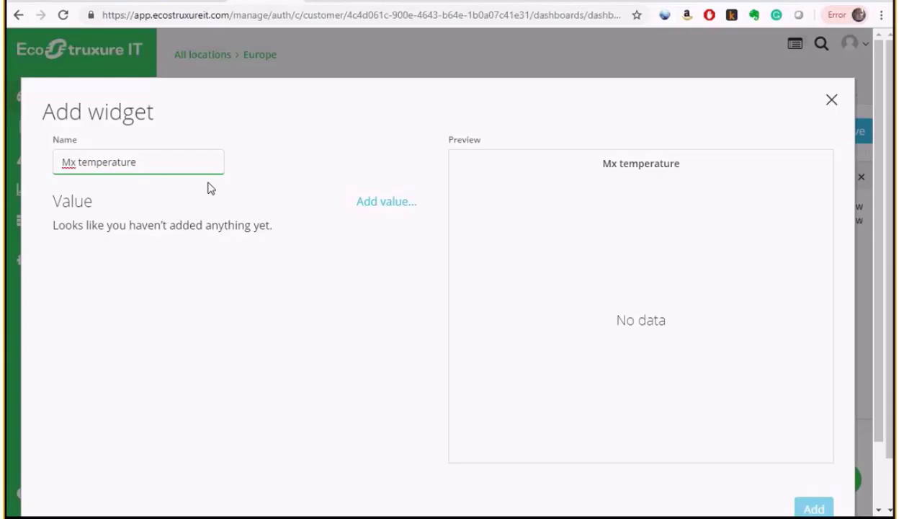
type("a")
Add a value of type Max to the widget and open its sensor selection
left_click(397, 208)
left_click(395, 208)
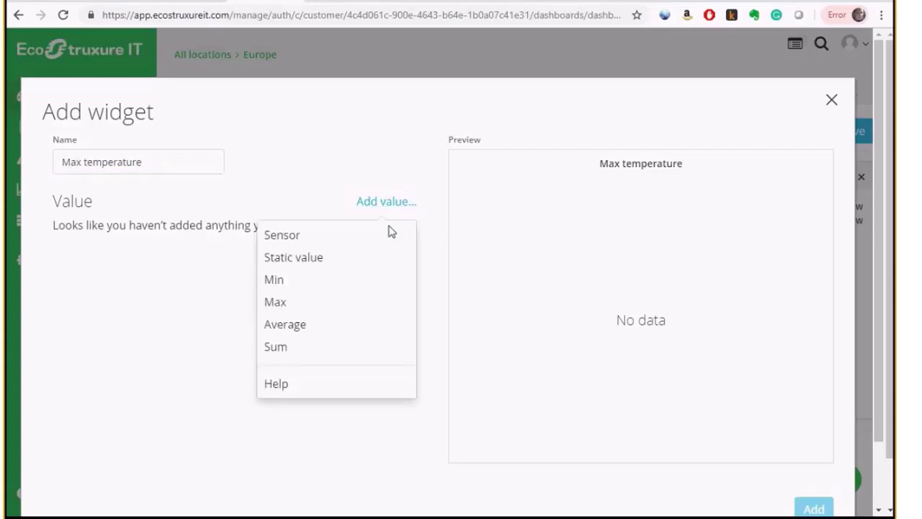
left_click(330, 303)
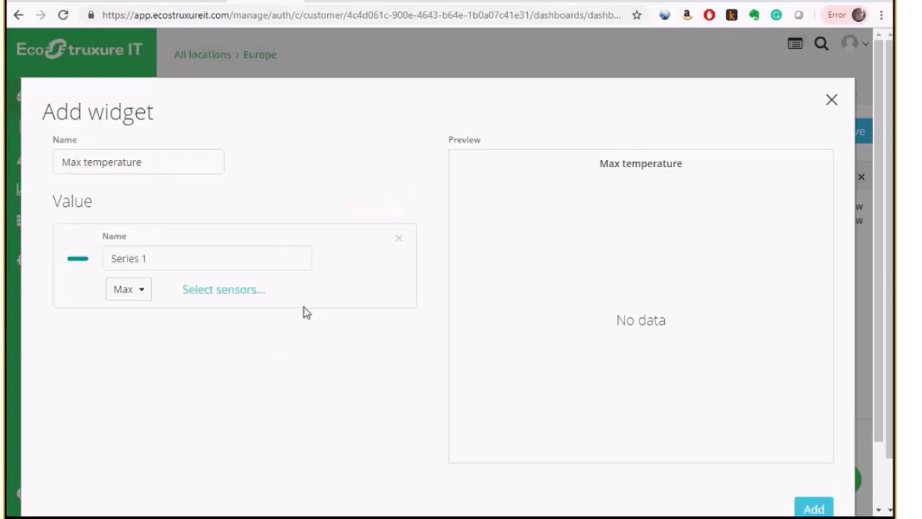
left_click(220, 290)
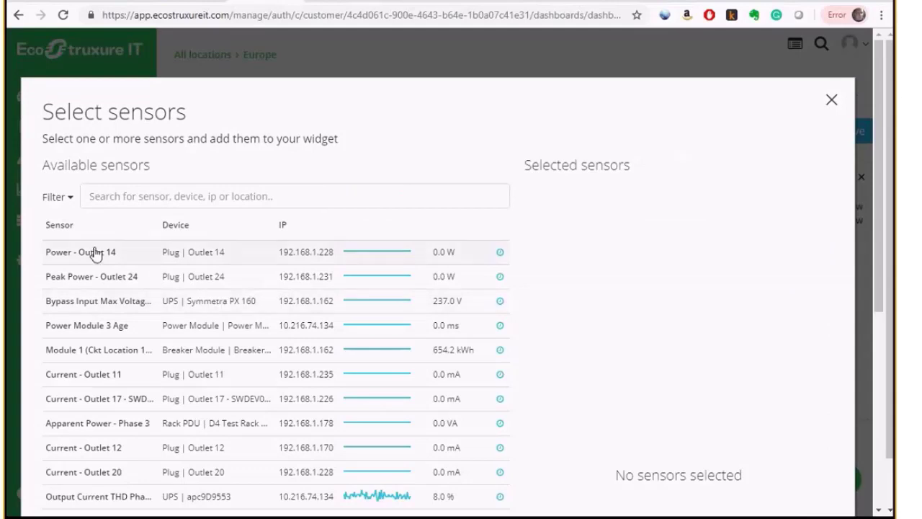
Filter the available sensors to the CRAC device type
left_click(70, 205)
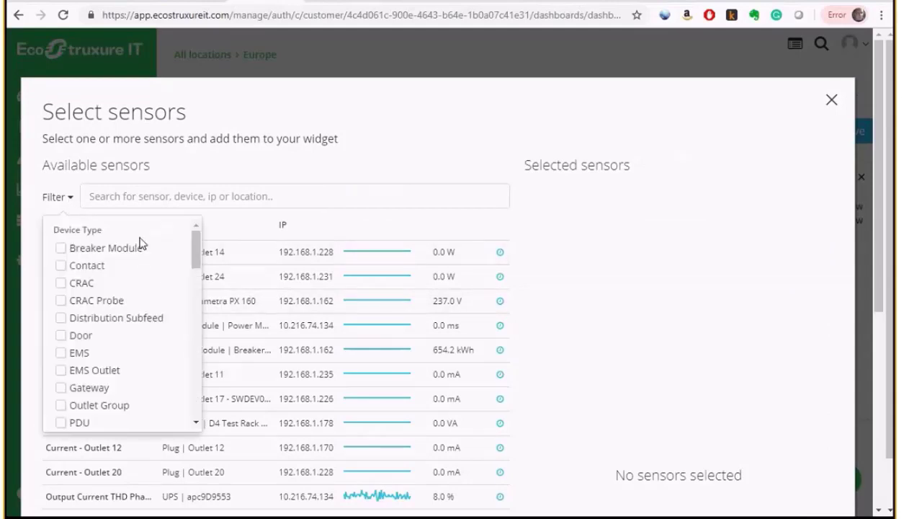
scroll(189, 273, "down", 3)
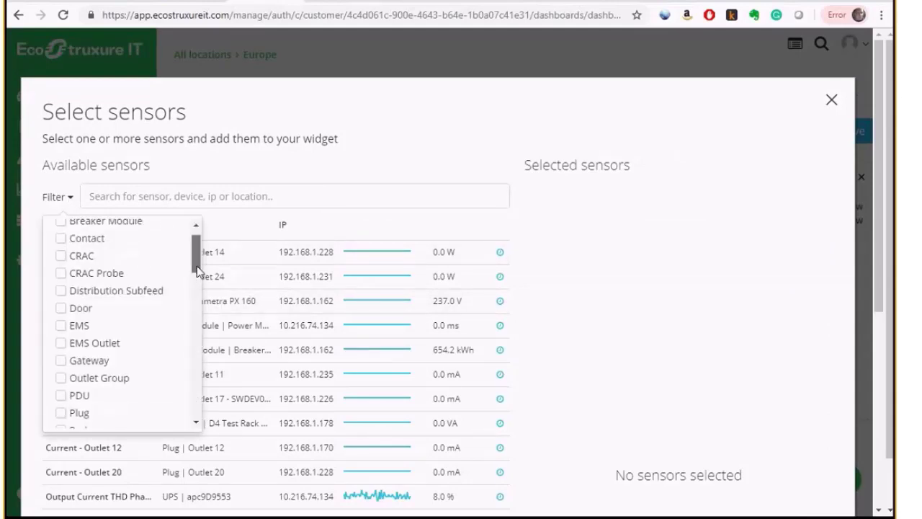
scroll(189, 285, "up", 2)
scroll(188, 296, "down", 4)
scroll(189, 303, "down", 1)
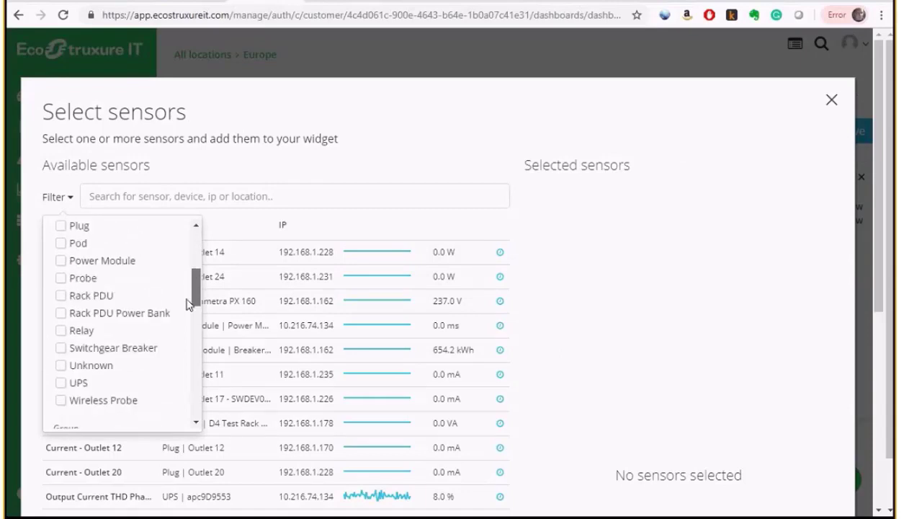
scroll(187, 304, "down", 2)
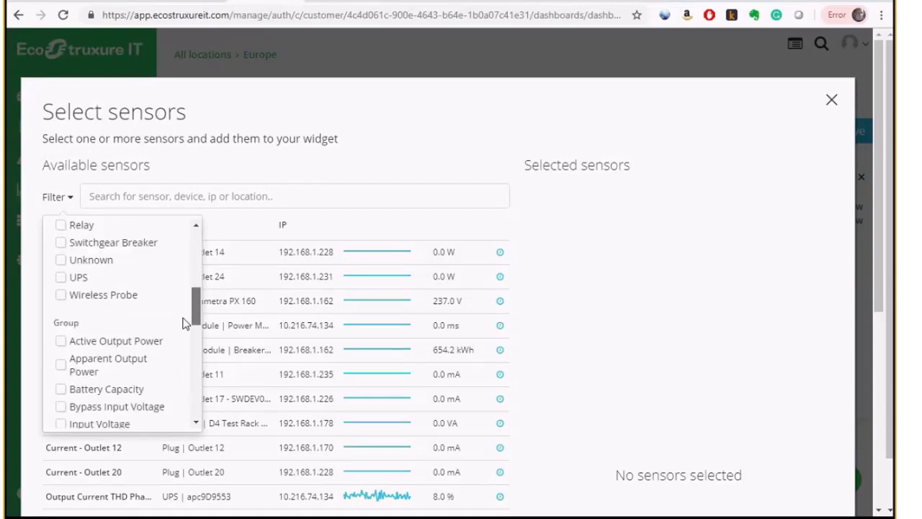
scroll(193, 303, "up", 2)
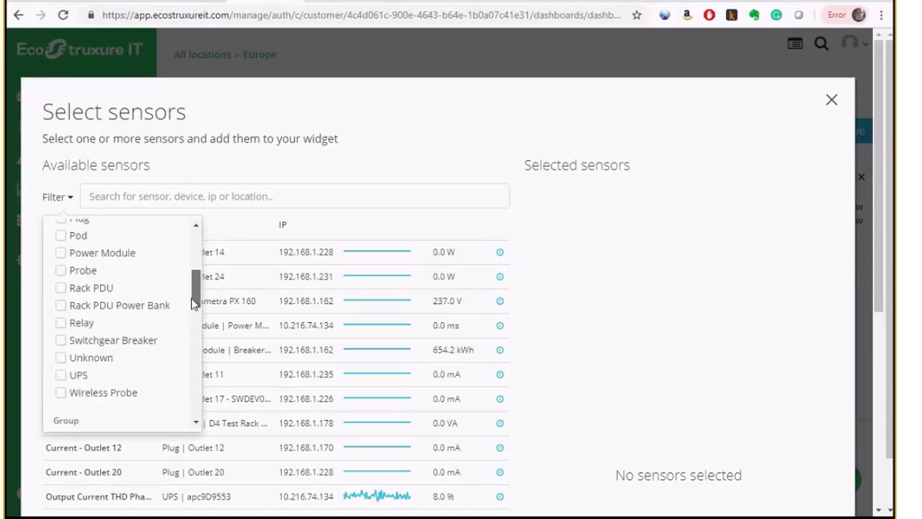
scroll(193, 303, "up", 3)
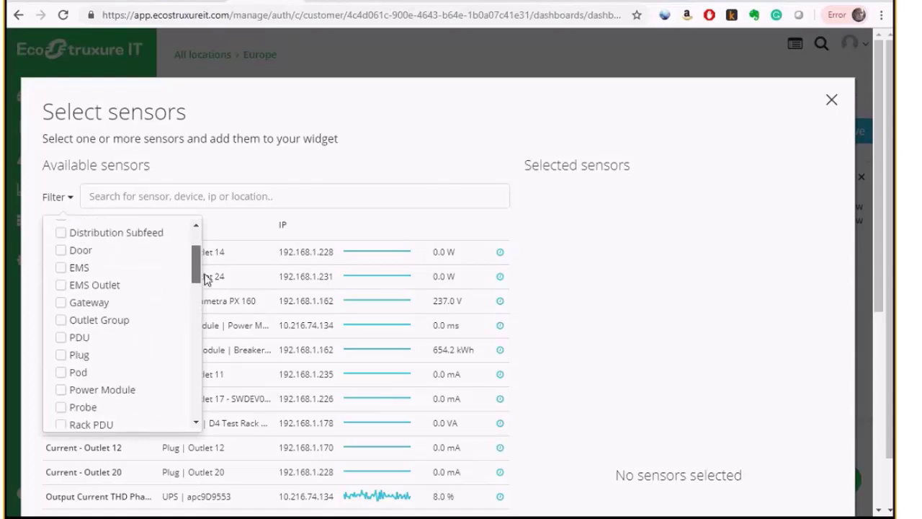
scroll(144, 278, "up", 2)
left_click(61, 263)
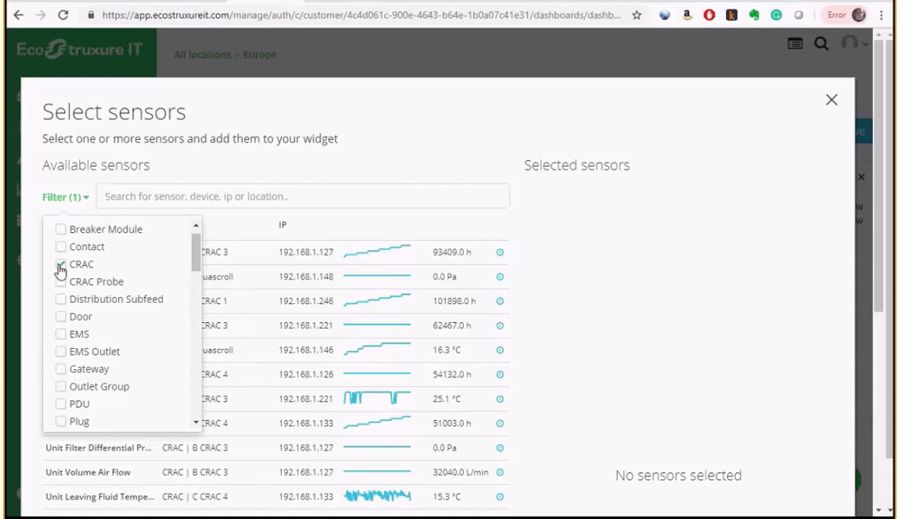
Search the CRAC sensors for "unit rack inlet temp"
left_click(205, 196)
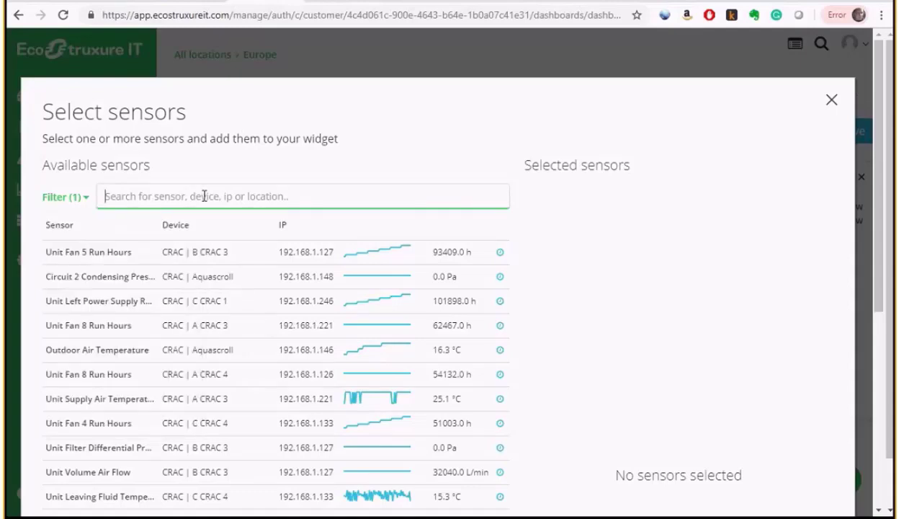
type("in")
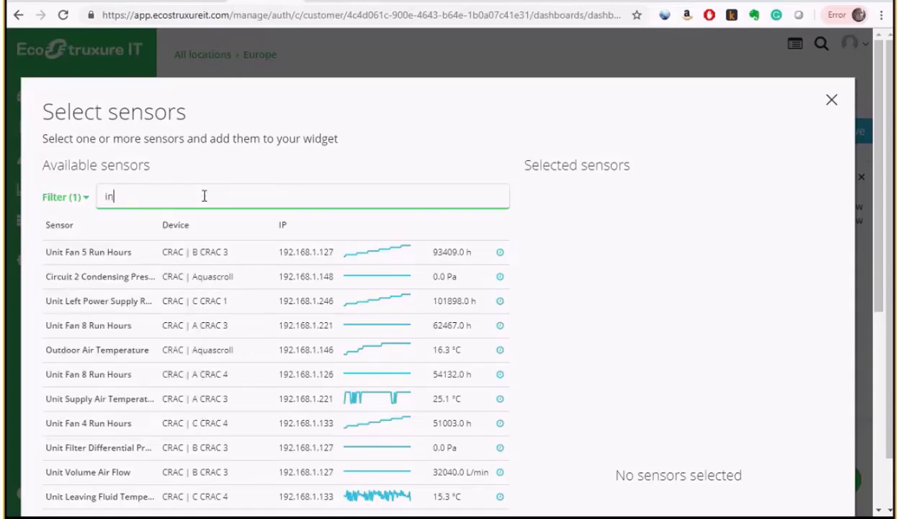
type("let")
key("BackSpace")
key("BackSpace")
key("BackSpace")
key("BackSpace")
key("BackSpace")
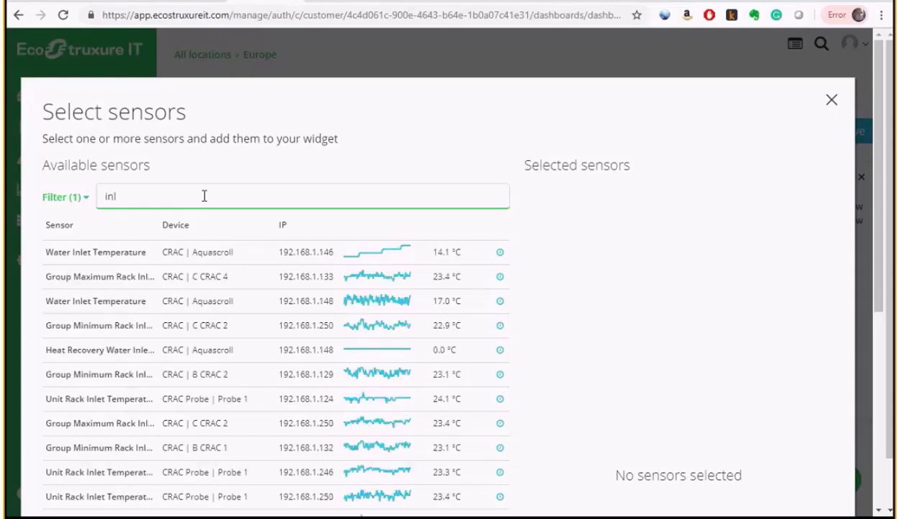
type("rack inlet")
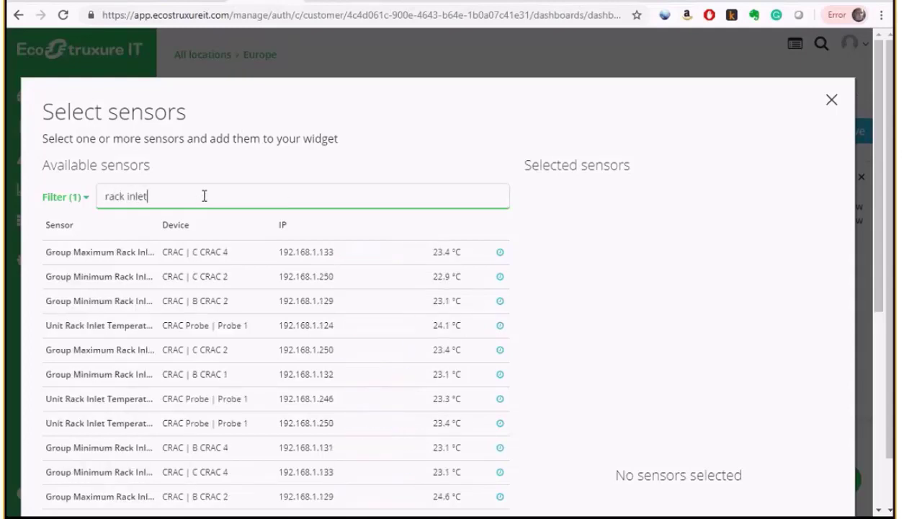
type(" te")
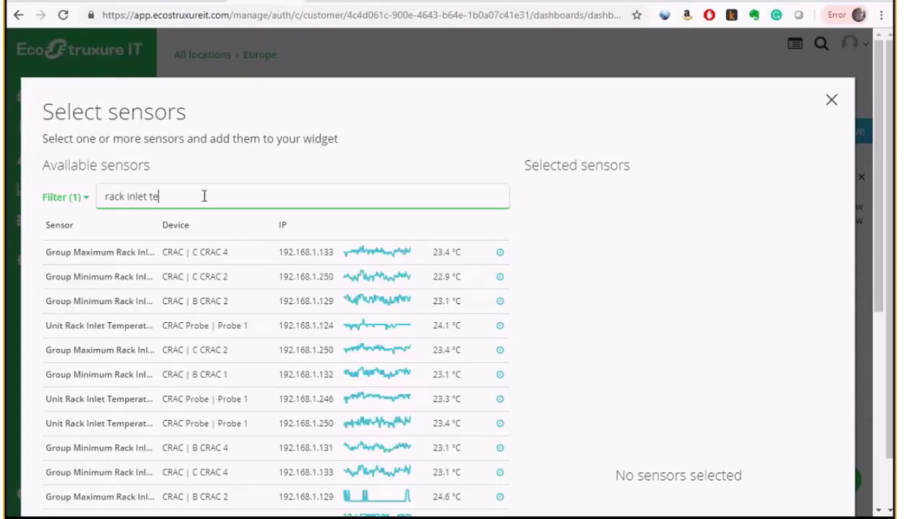
type("mp")
key("Left")
key("Left")
key("Left")
key("Left")
key("Left")
key("Left")
key("Left")
key("Left")
key("Left")
key("Left")
key("Left")
key("Left")
key("Left")
key("Left")
key("Left")
type("unit")
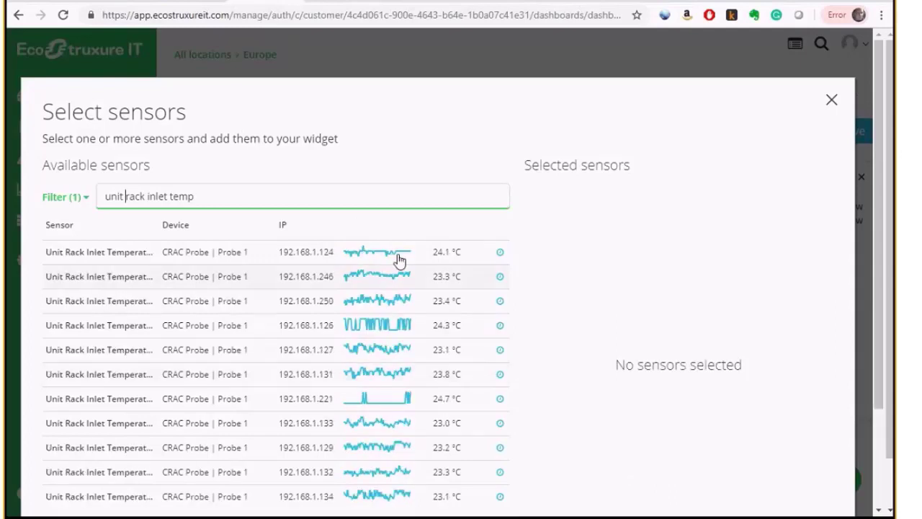
Select all eleven Unit Rack Inlet Temperature sensors of the CRAC probes and save the sensor selection
left_click(154, 257)
double_click(153, 257)
double_click(154, 257)
double_click(153, 257)
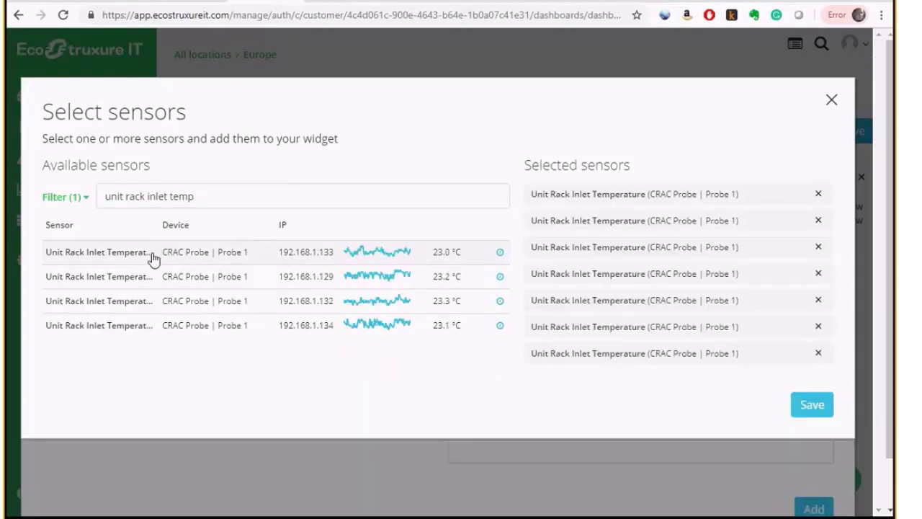
double_click(154, 257)
left_click(154, 257)
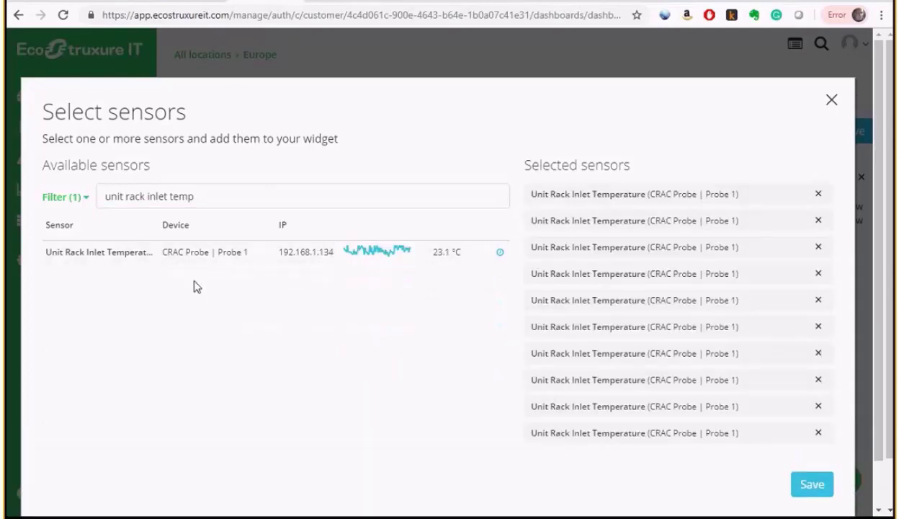
left_click(171, 252)
left_click(807, 507)
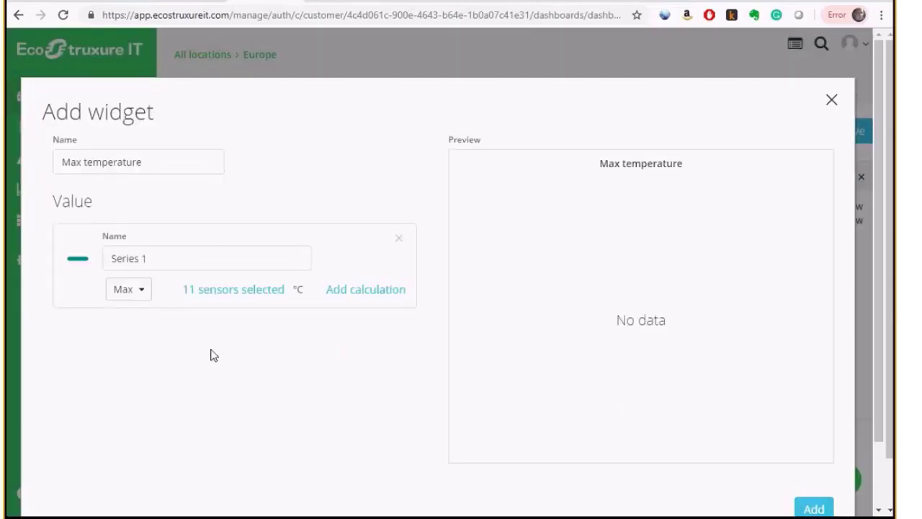
Clear the name of the Max value and add the Max temperature widget to the dashboard
left_click(155, 261)
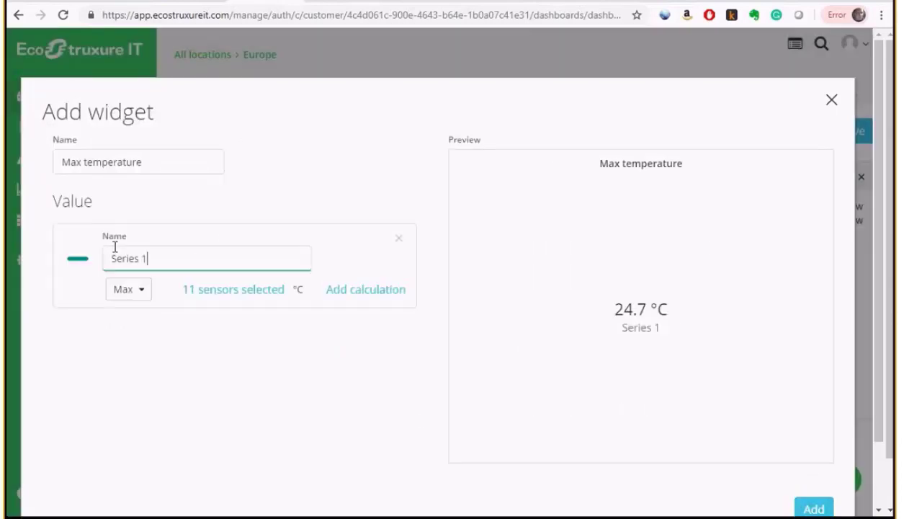
triple_click(114, 248)
key("BackSpace")
left_click(813, 508)
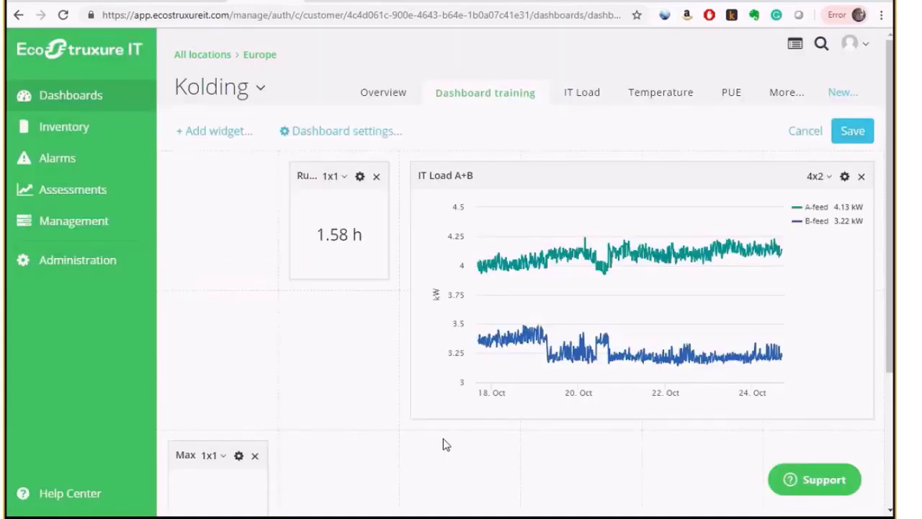
Move the Max temperature widget into the empty grid cell directly left of the Runtime widget
left_click_drag(185, 456, 214, 268)
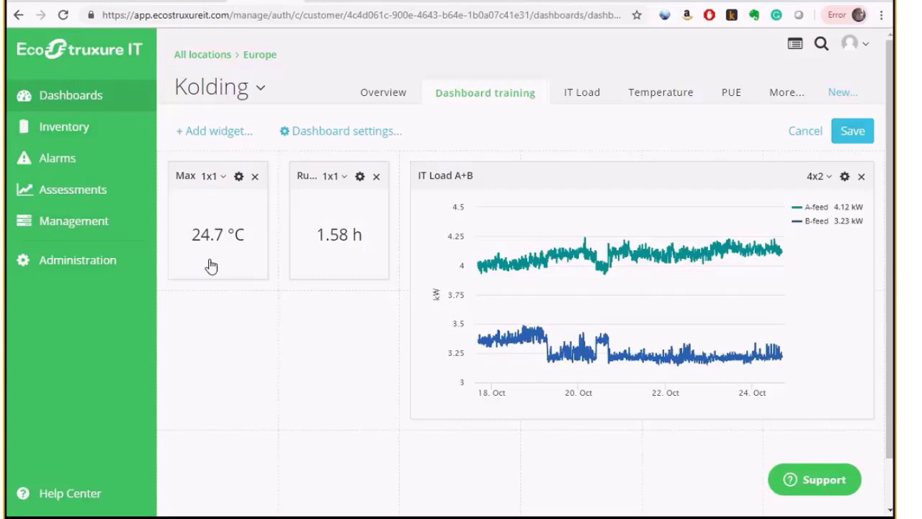
key("alt+Tab")
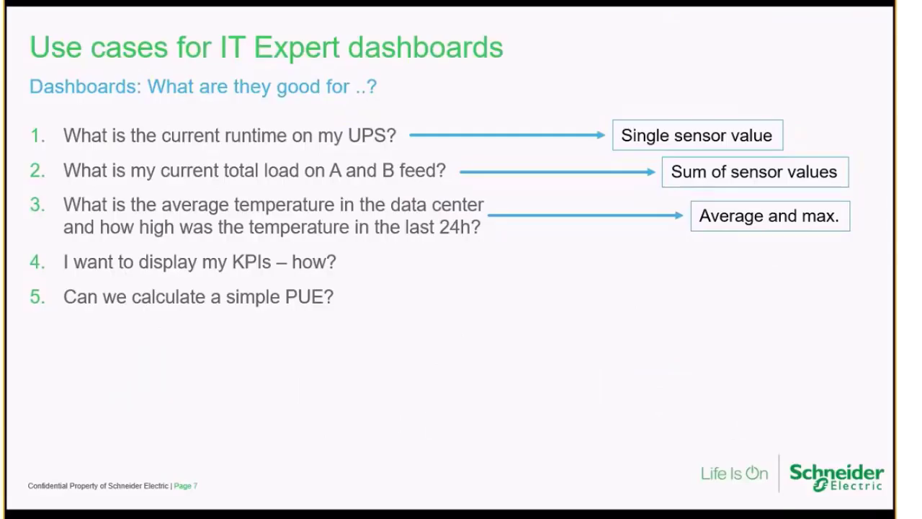
key("alt+Tab")
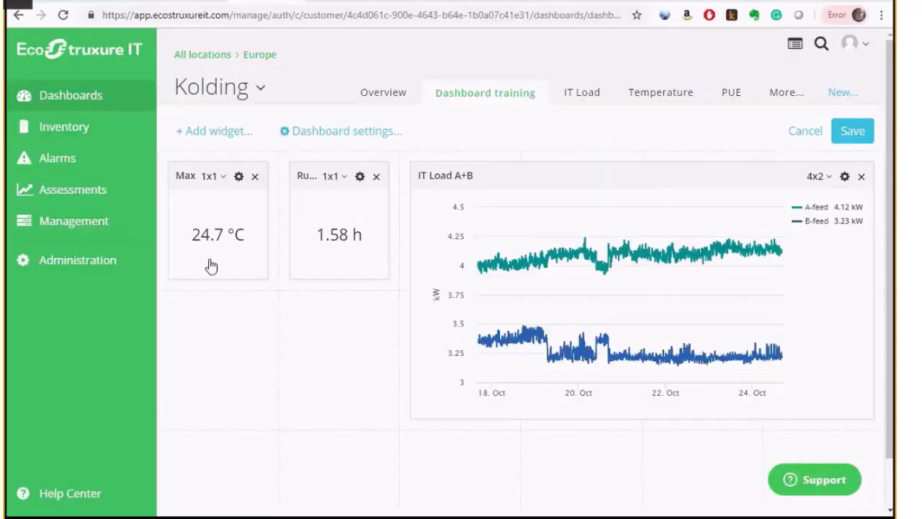
Start a new graph widget and name it "Average temperature"
left_click(249, 136)
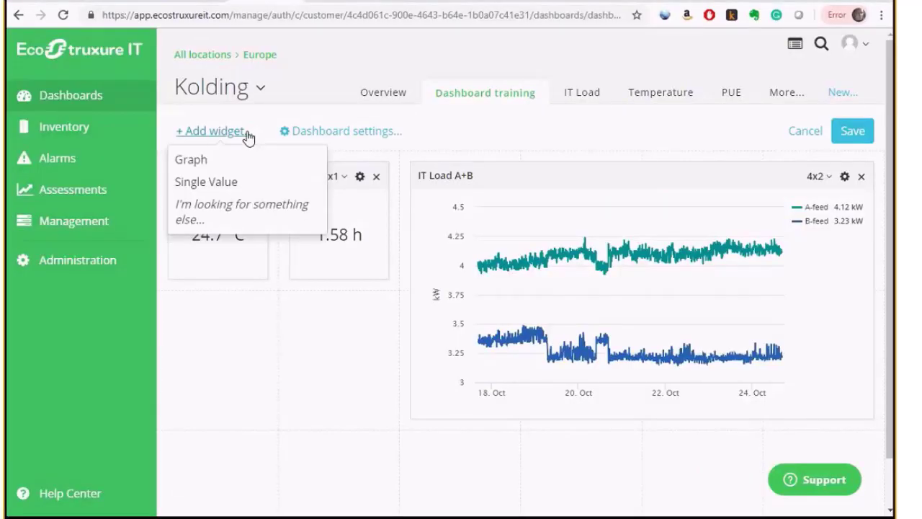
left_click(216, 160)
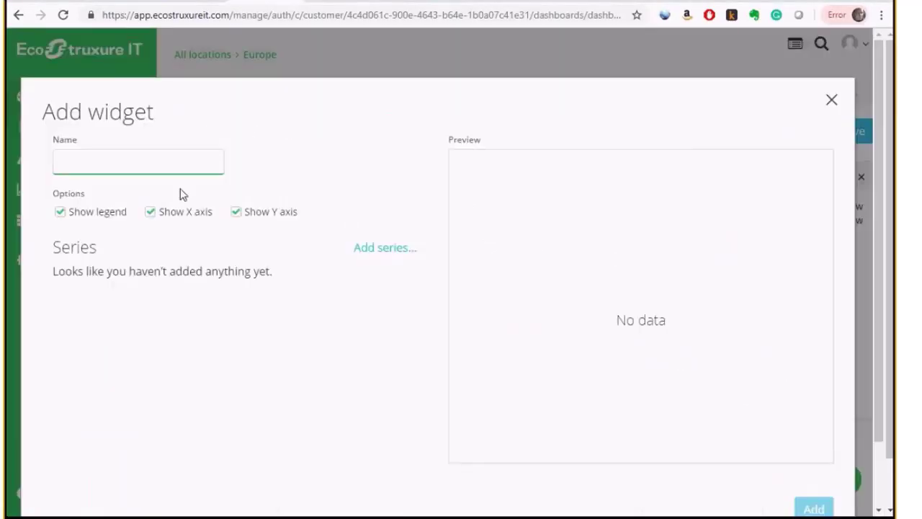
type("Average tempe")
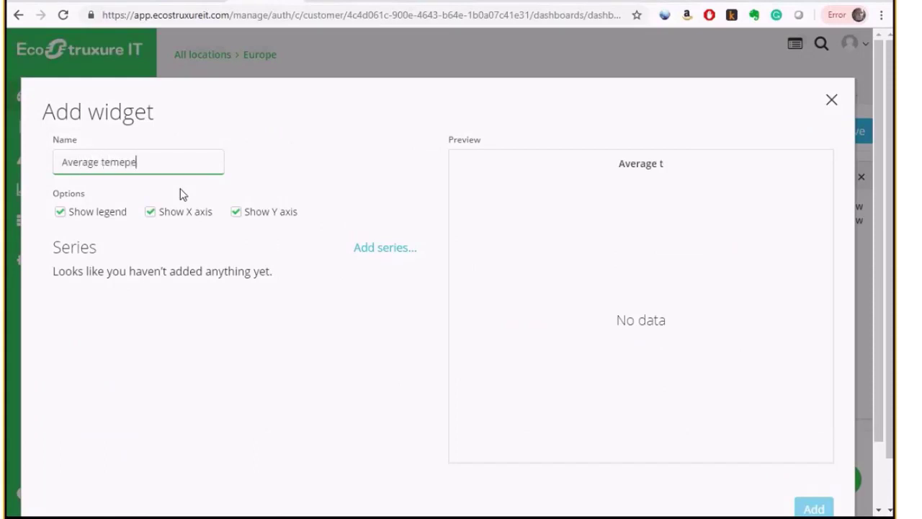
key("BackSpace")
key("BackSpace")
type("perature")
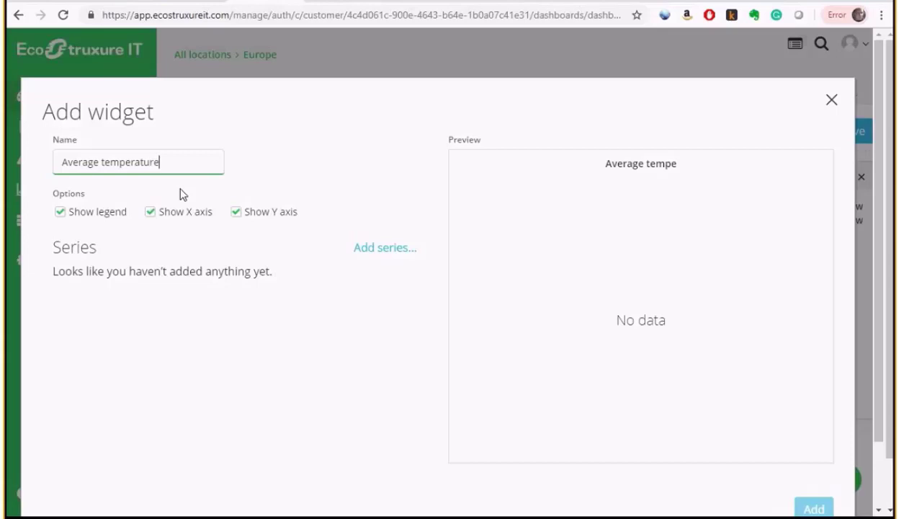
Add a series of type Average to the graph and open its sensor selection
left_click(387, 247)
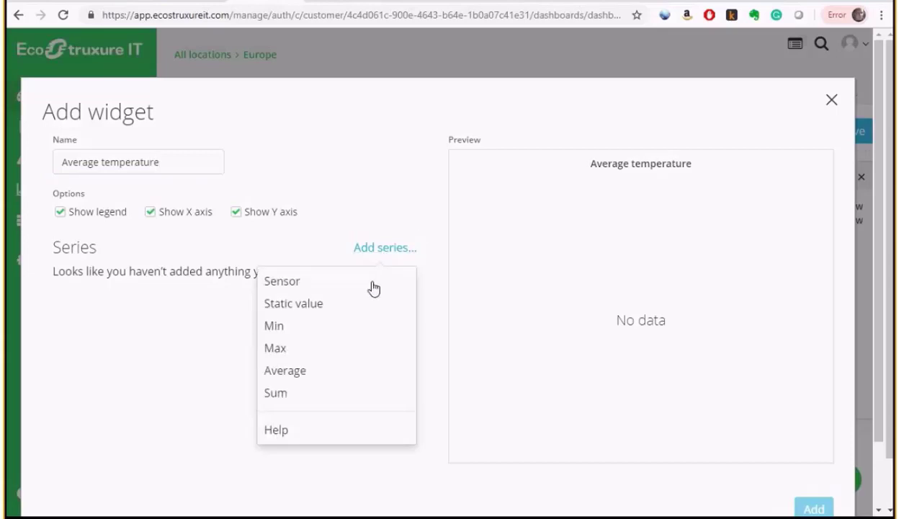
left_click(311, 379)
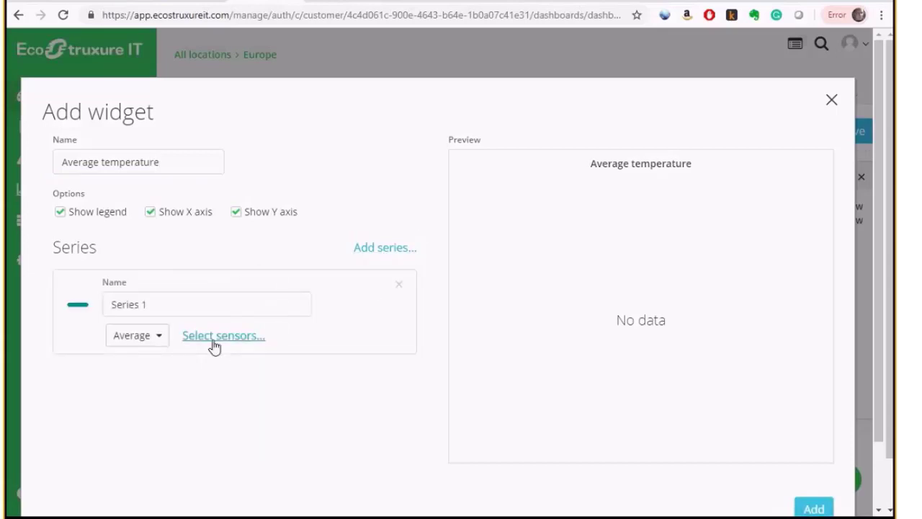
left_click(214, 339)
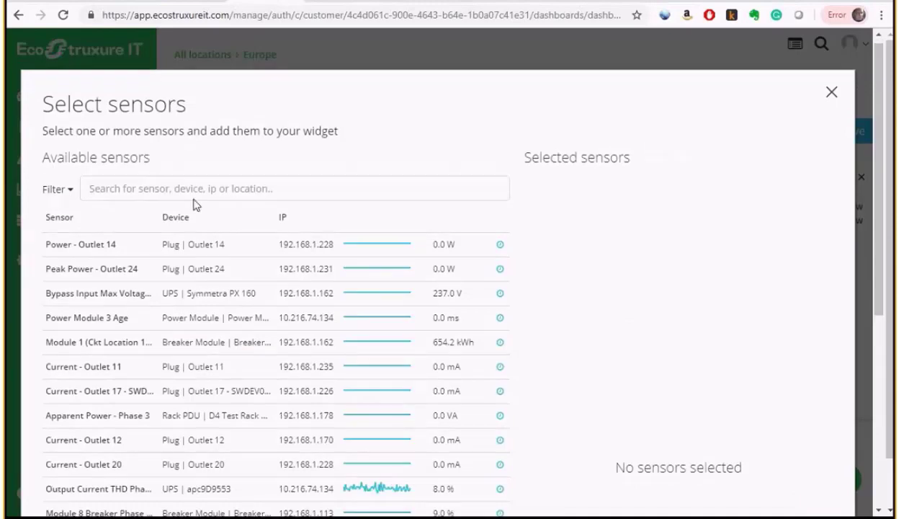
Search the available sensors for "unit rack inlet temp"
left_click(192, 185)
type("rack")
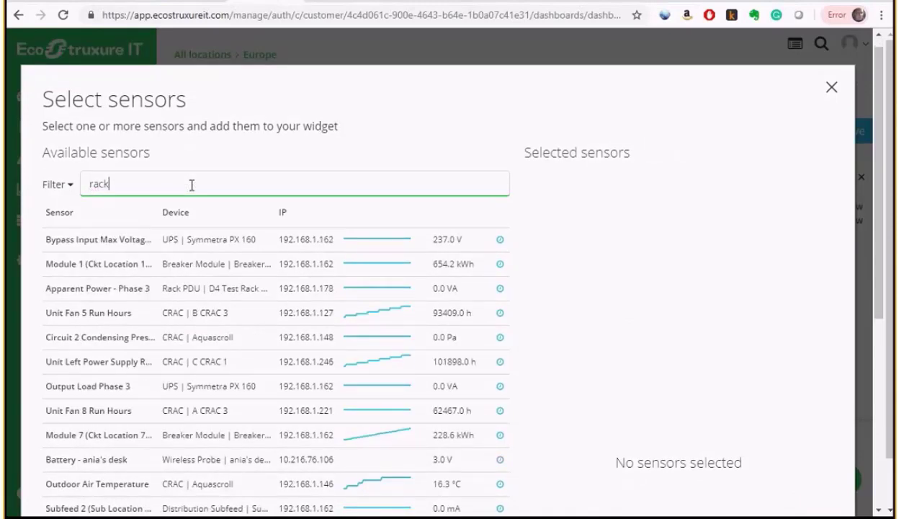
type(" inlet")
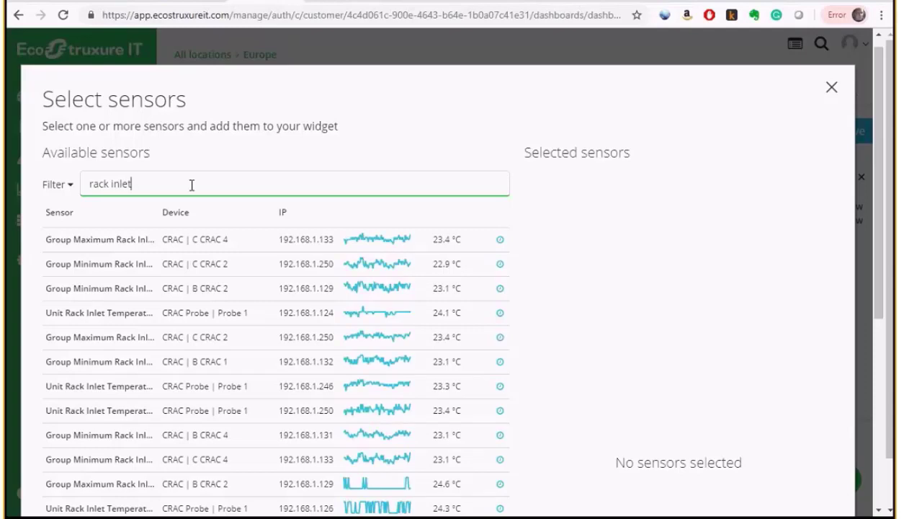
key("Home")
type("unit")
key("Right")
key("Right")
key("Right")
key("Right")
key("Right")
key("Right")
key("Right")
key("Right")
key("Right")
key("Right")
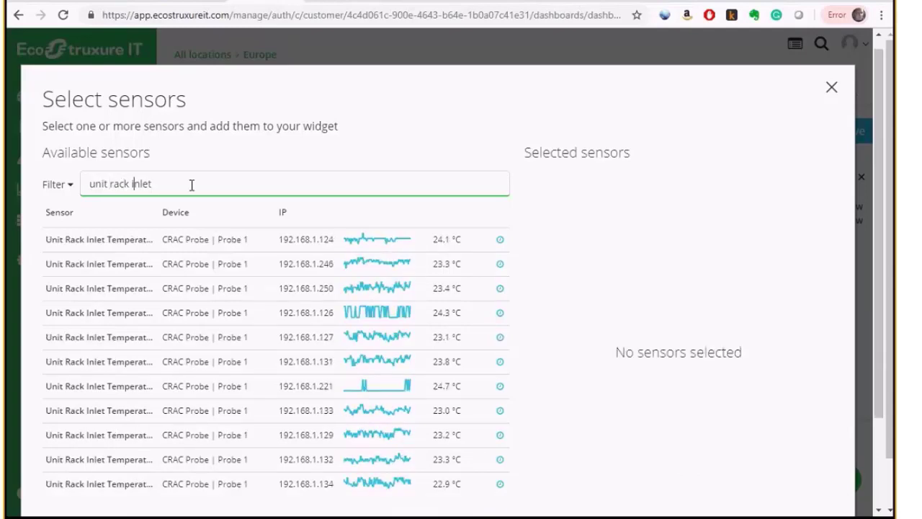
type("temp")
key("BackSpace")
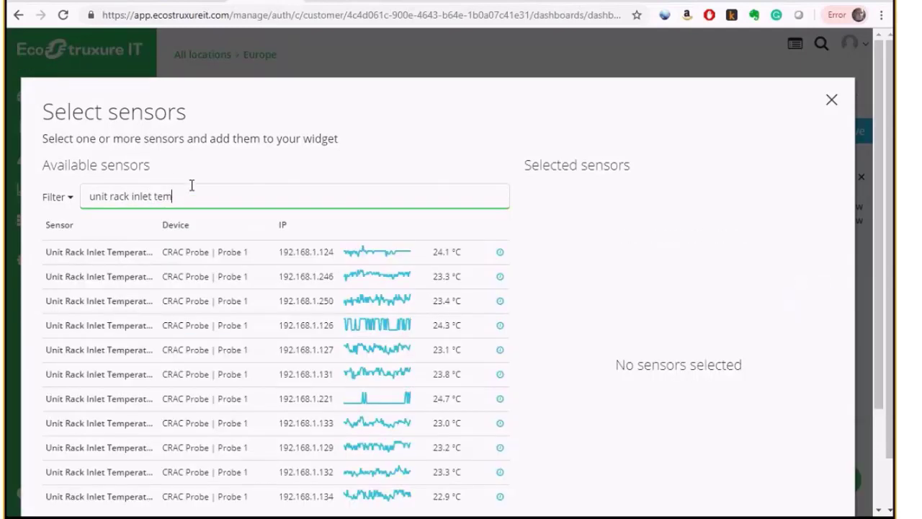
type("p")
Select all eleven Unit Rack Inlet Temperature sensors for the average series and save the sensor selection
left_click(159, 257)
left_click(159, 258)
left_click(160, 257)
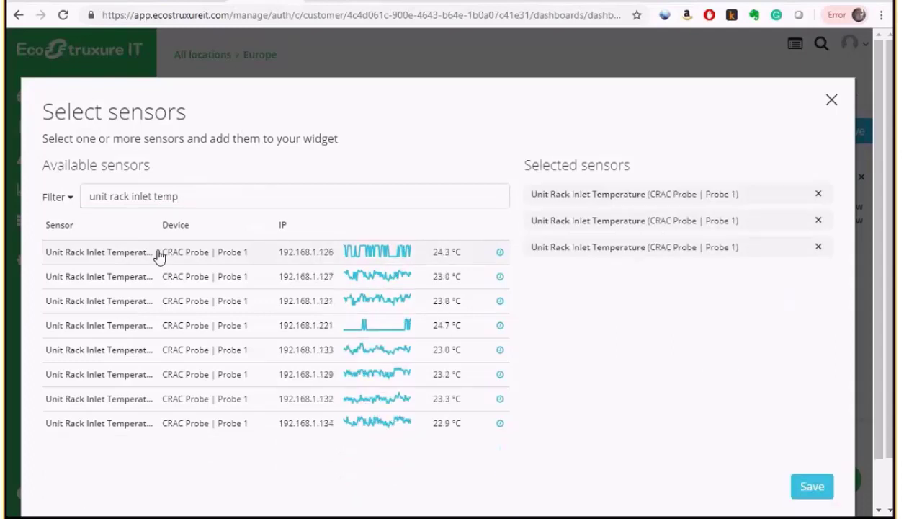
left_click(159, 257)
left_click(159, 257)
left_click(159, 258)
left_click(160, 257)
left_click(160, 257)
left_click(159, 257)
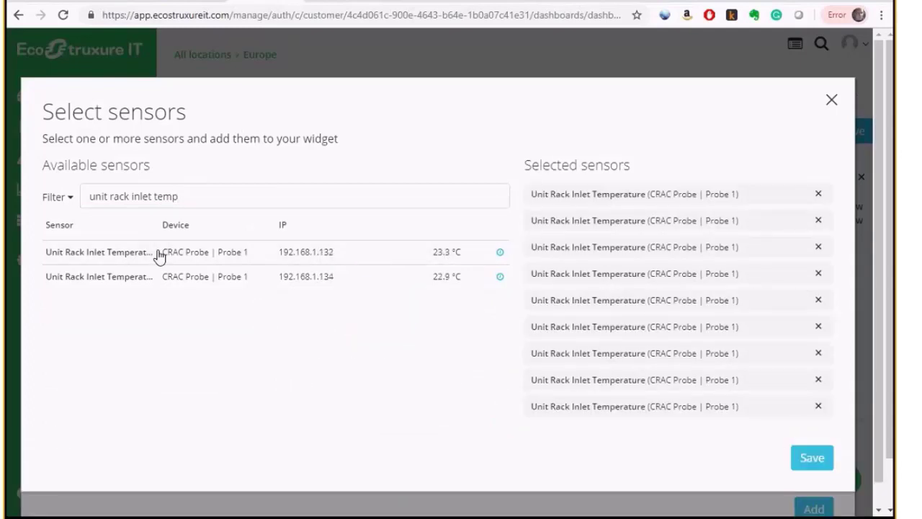
left_click(159, 257)
left_click(159, 257)
left_click(813, 509)
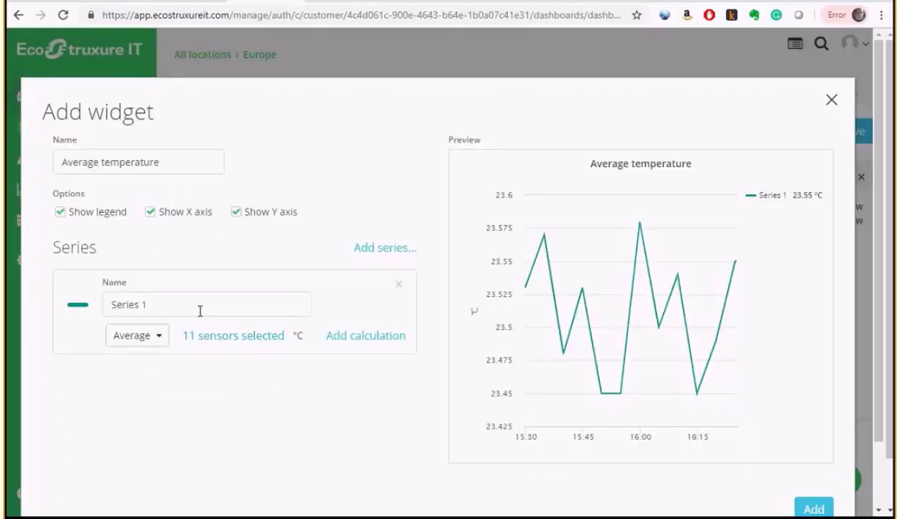
Rename the average series as "C" and add the Average temperature graph to the dashboard
left_click_drag(199, 311, 64, 297)
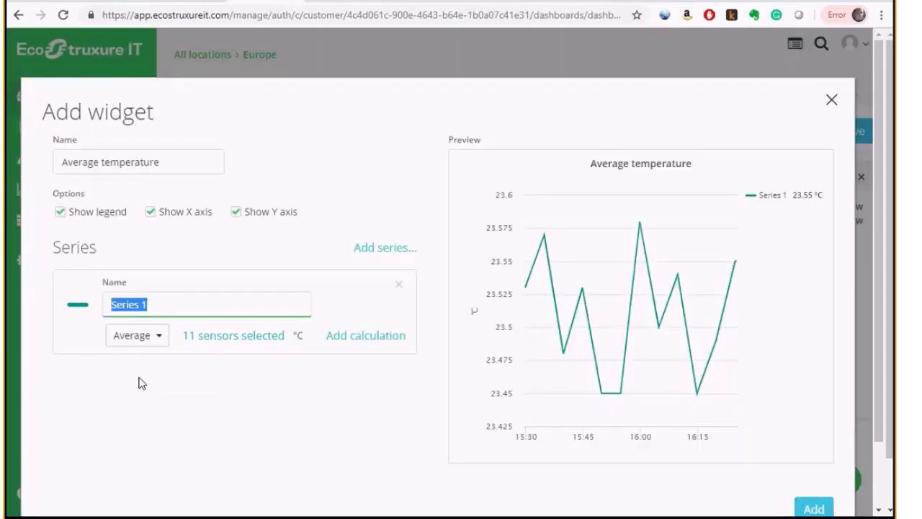
key("BackSpace")
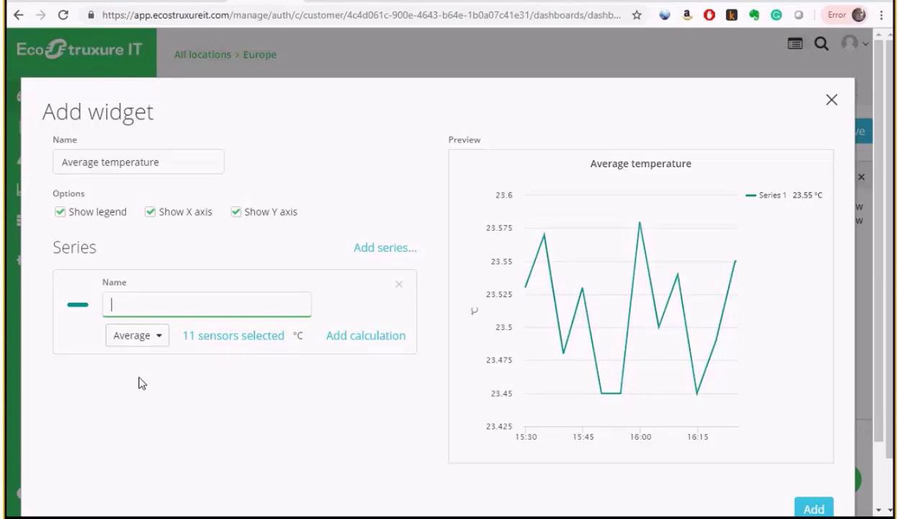
type("C")
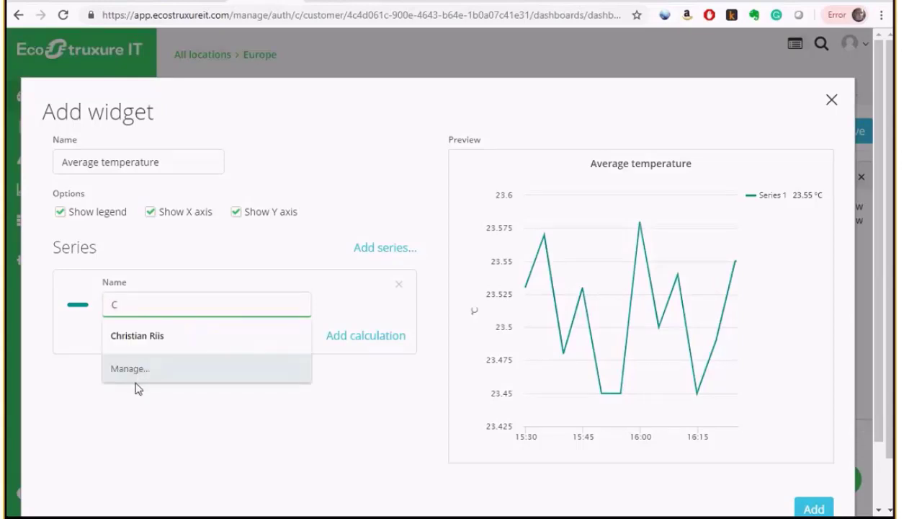
left_click(158, 424)
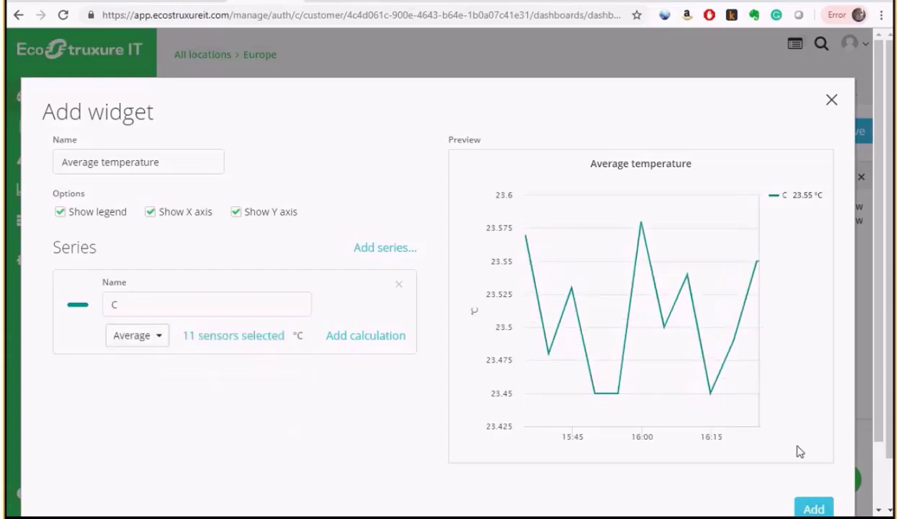
left_click(810, 509)
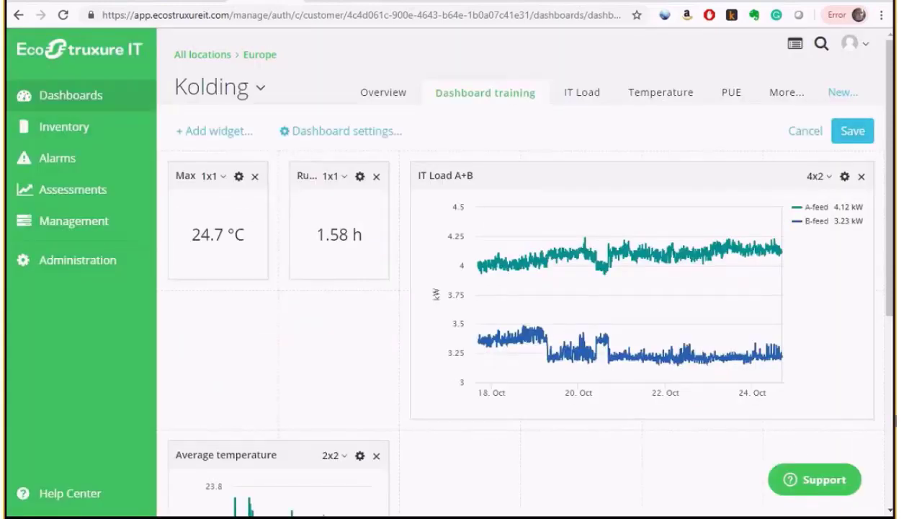
Move the Average temperature graph directly below the IT Load A+B graph and resize it to 4x2
scroll(878, 370, "down", 1)
scroll(878, 371, "down", 2)
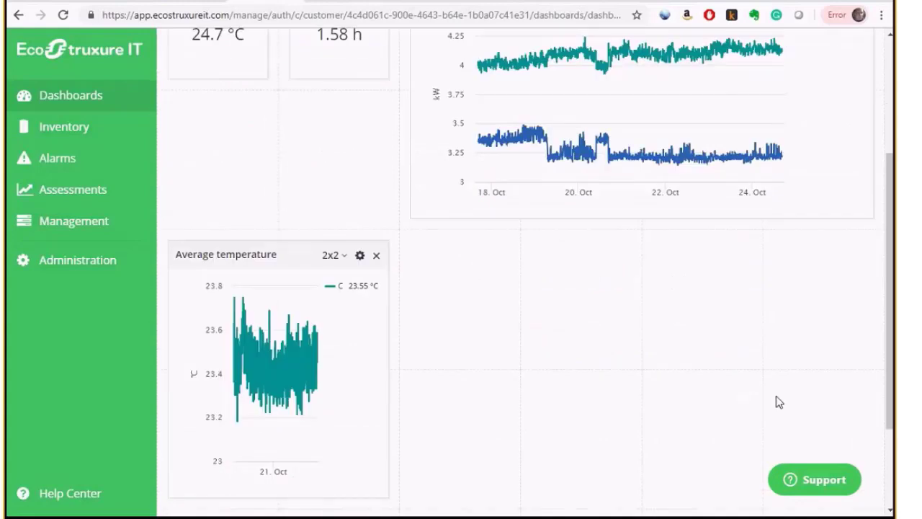
left_click_drag(268, 264, 515, 273)
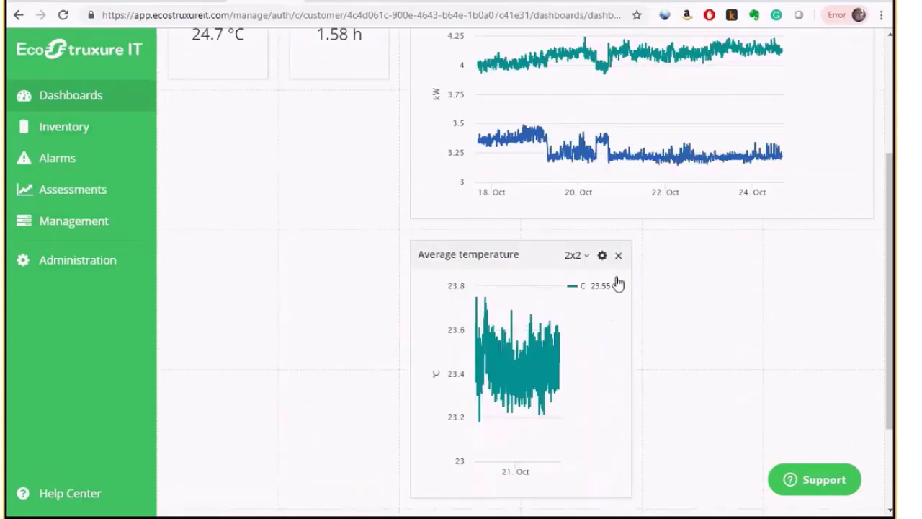
left_click(587, 258)
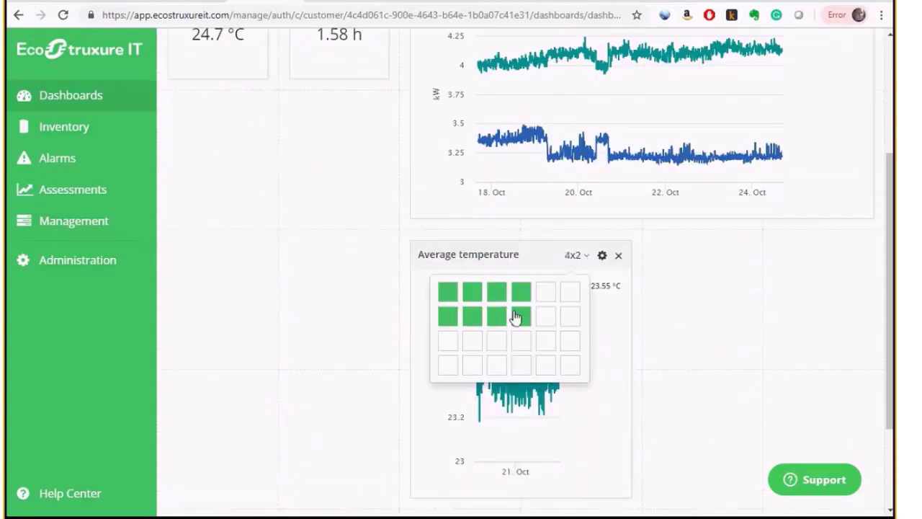
left_click(516, 318)
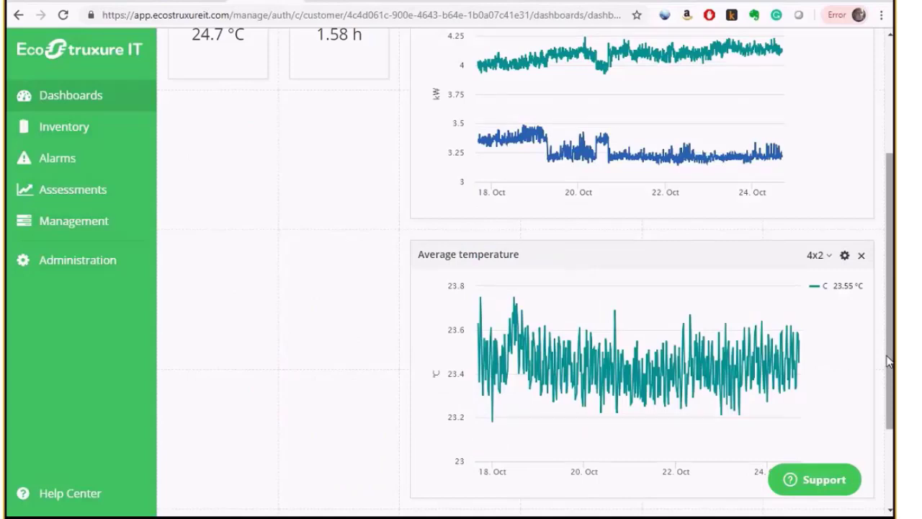
Save the edited training dashboard and view its Average temperature graph
left_click_drag(895, 292, 896, 168)
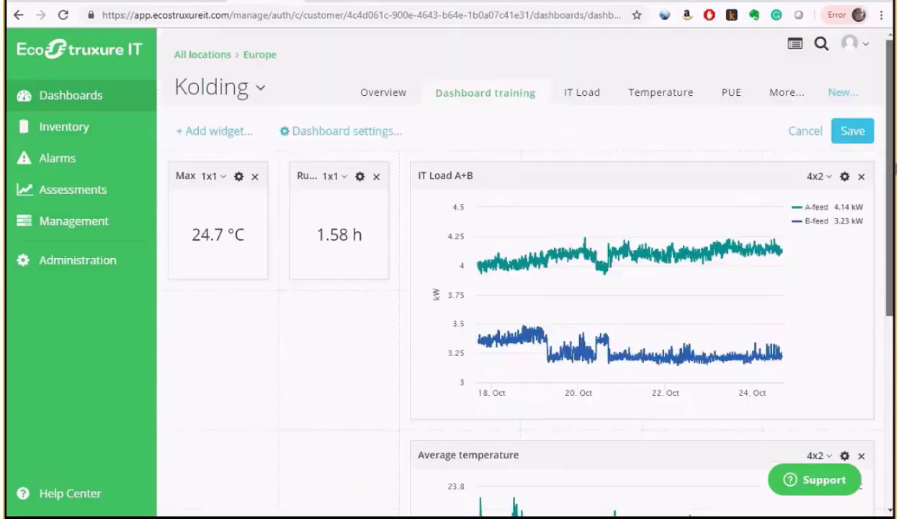
left_click(853, 131)
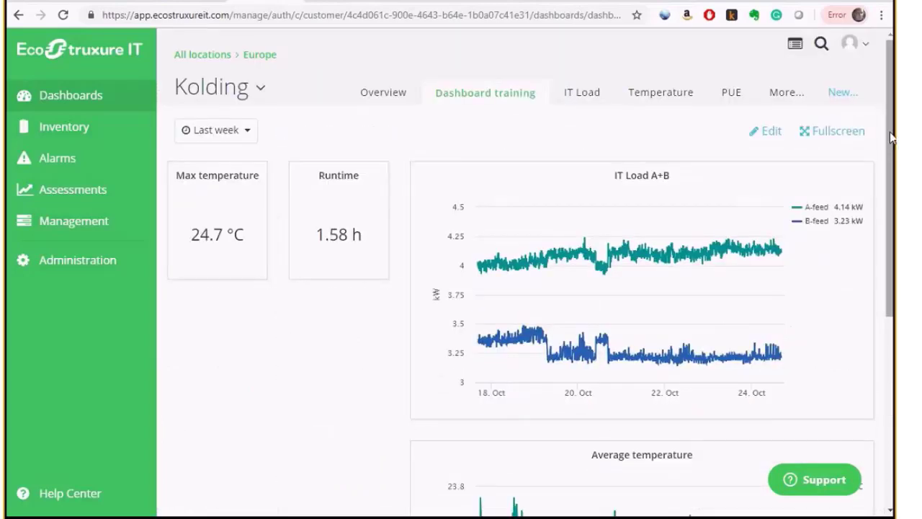
scroll(884, 189, "down", 1)
scroll(885, 189, "down", 3)
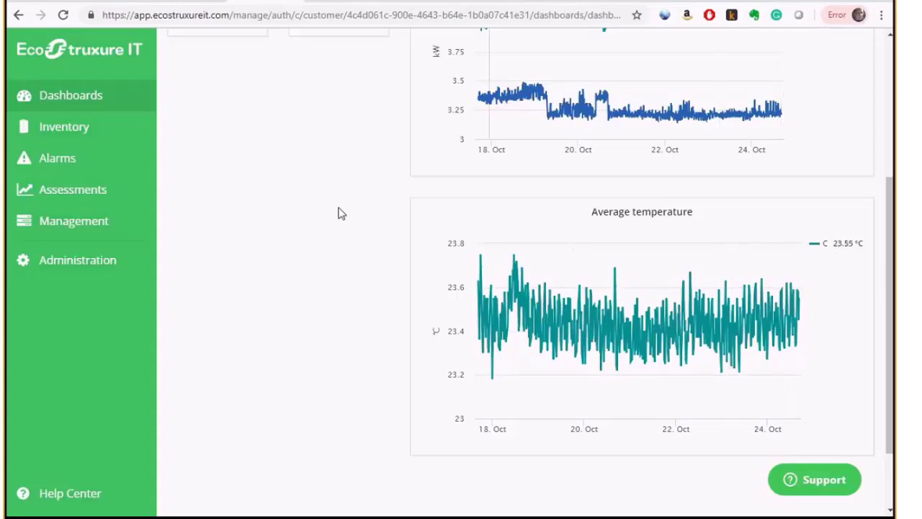
key("alt+Tab")
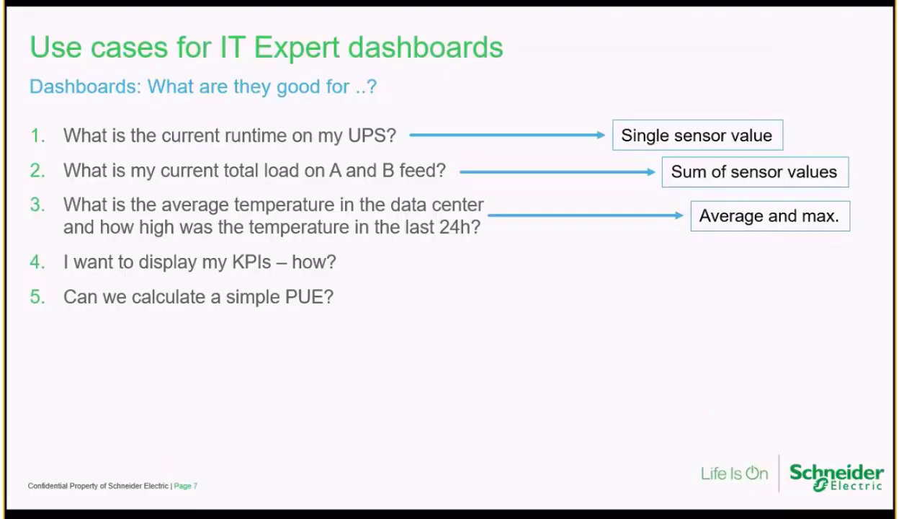
key("Right")
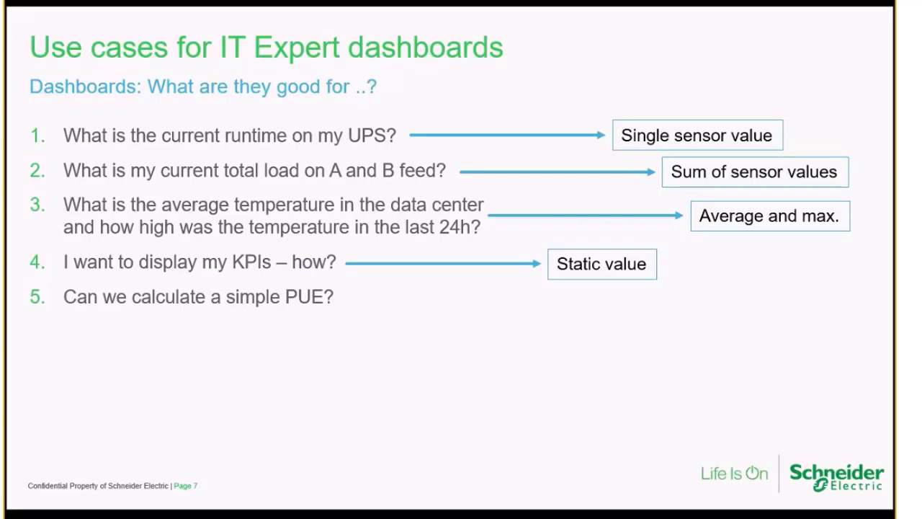
key("alt+Tab")
left_click(304, 134)
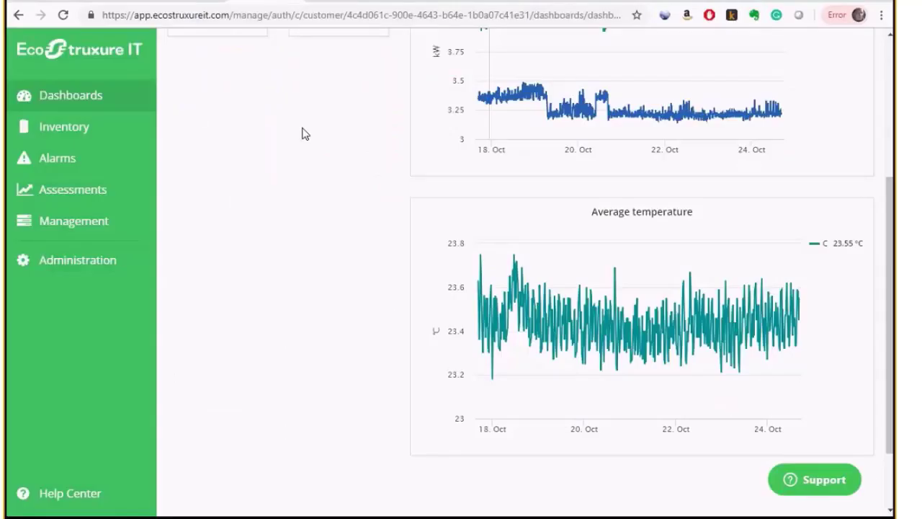
scroll(189, 242, "up", 3)
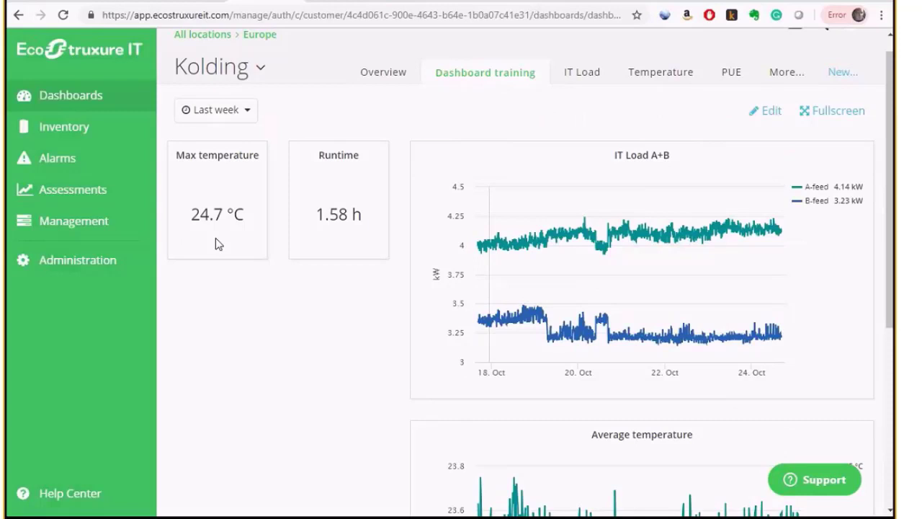
Start editing the dashboard and create a single value widget named "Temp KPI" that uses a static value
left_click(774, 113)
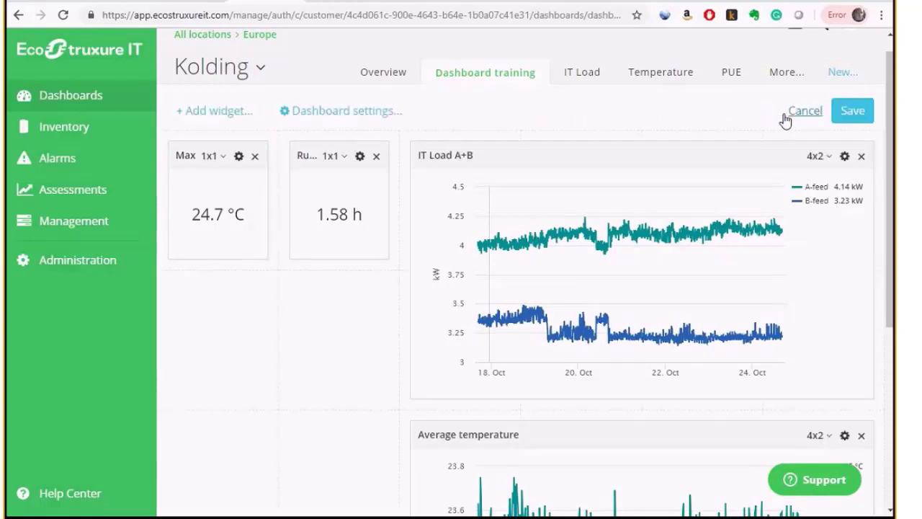
left_click(242, 123)
left_click(229, 162)
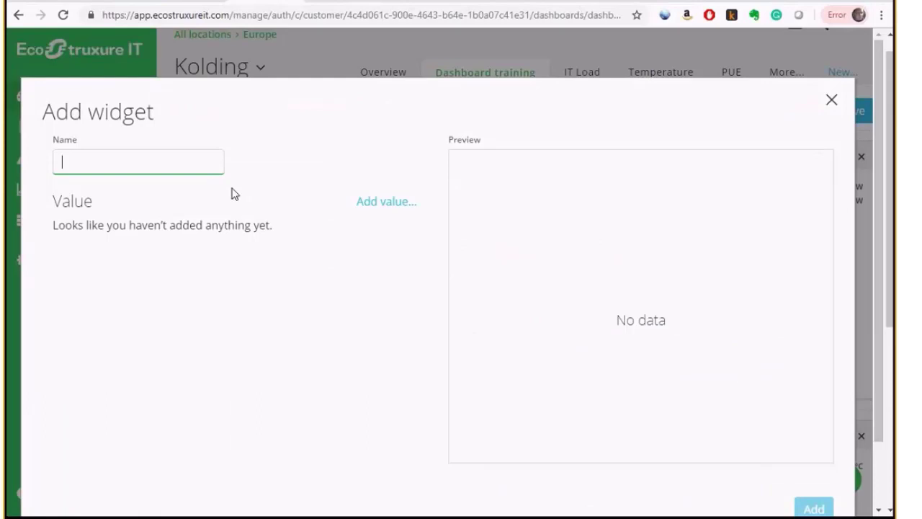
type("Temp KPI")
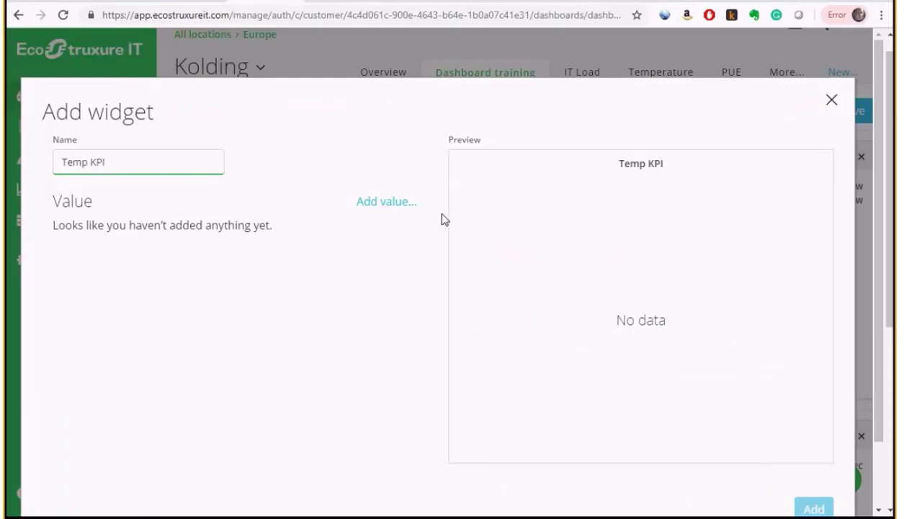
left_click(401, 208)
left_click(360, 256)
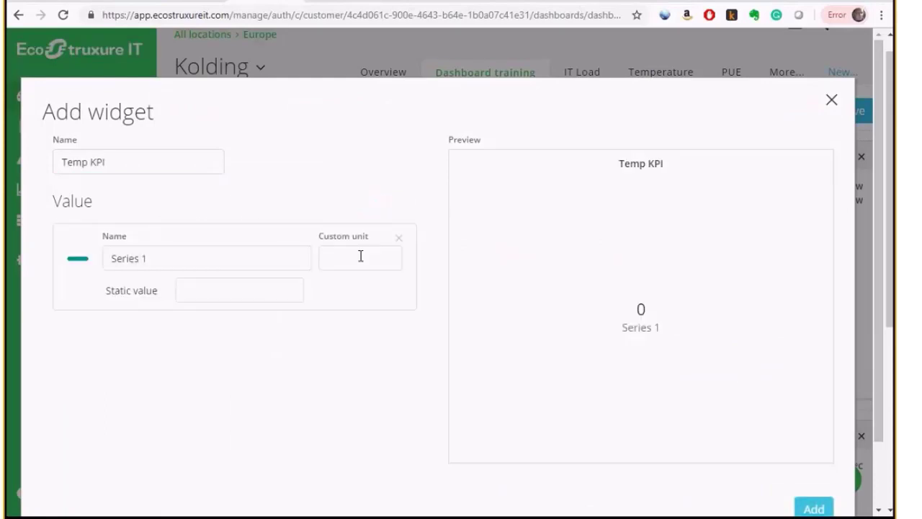
Give the static value 26 with custom unit C, clear its series name, and add the Temp KPI widget to the dashboard
left_click(237, 288)
type("26")
left_click(337, 266)
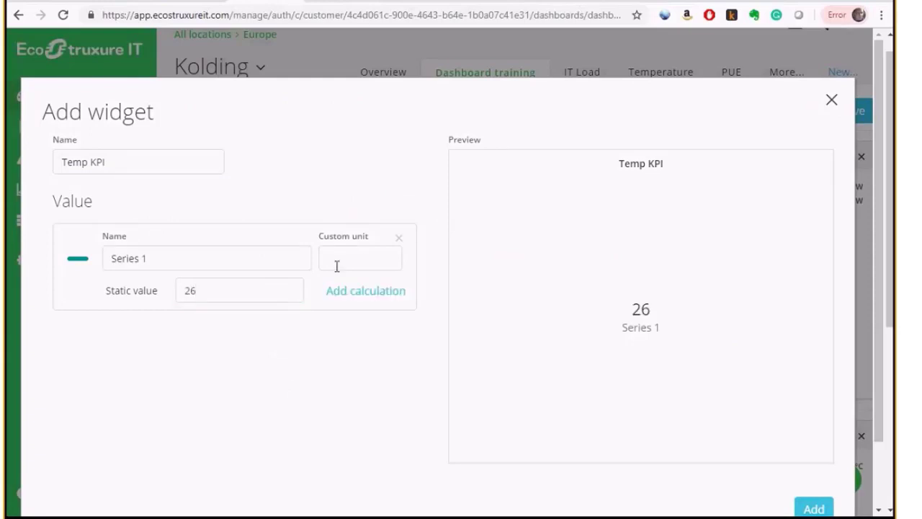
left_click(337, 266)
type("C")
left_click(108, 258)
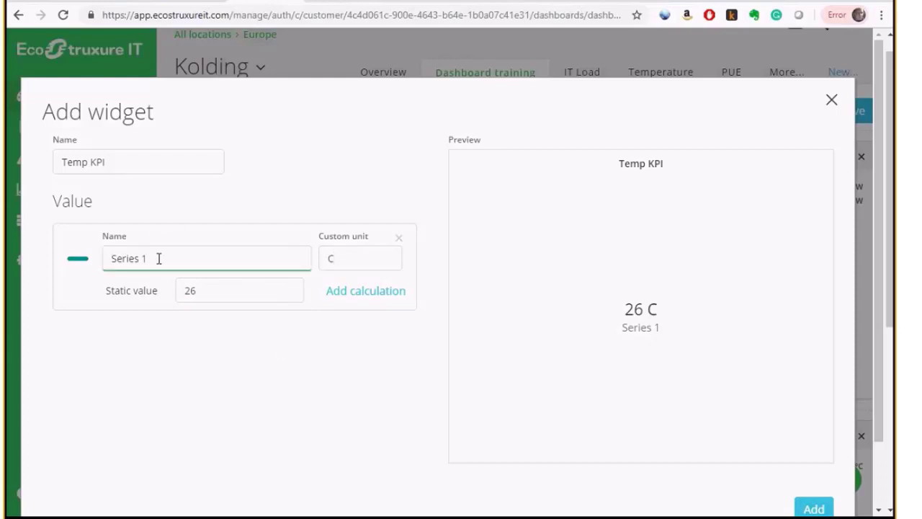
left_click_drag(159, 257, 105, 258)
key("BackSpace")
left_click(802, 506)
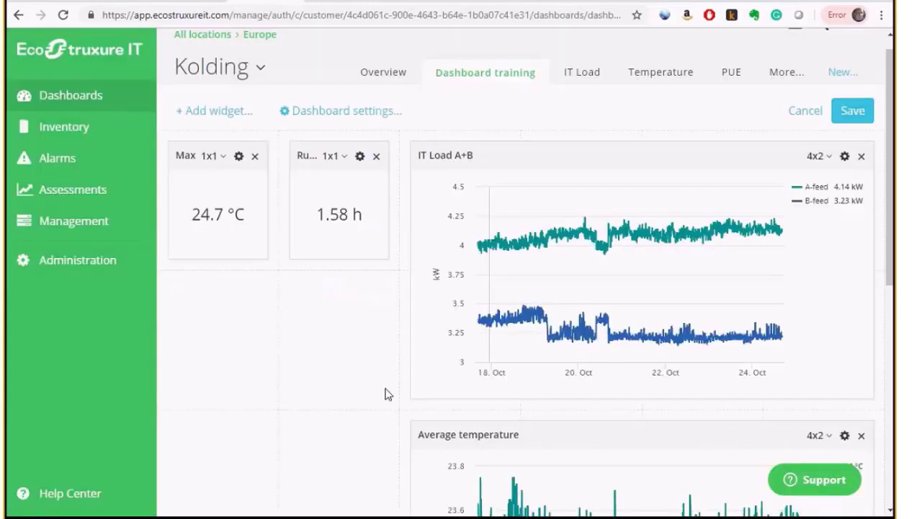
Move the Temp KPI widget directly below the Max temperature widget and save the dashboard
scroll(374, 393, "down", 6)
left_click_drag(207, 281, 214, 90)
left_click_drag(182, 416, 346, 201)
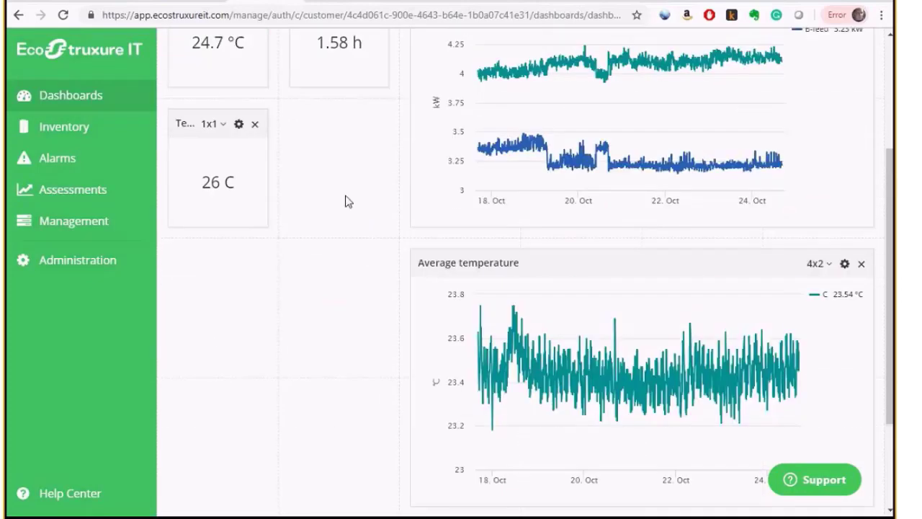
scroll(345, 201, "up", 2)
left_click(852, 51)
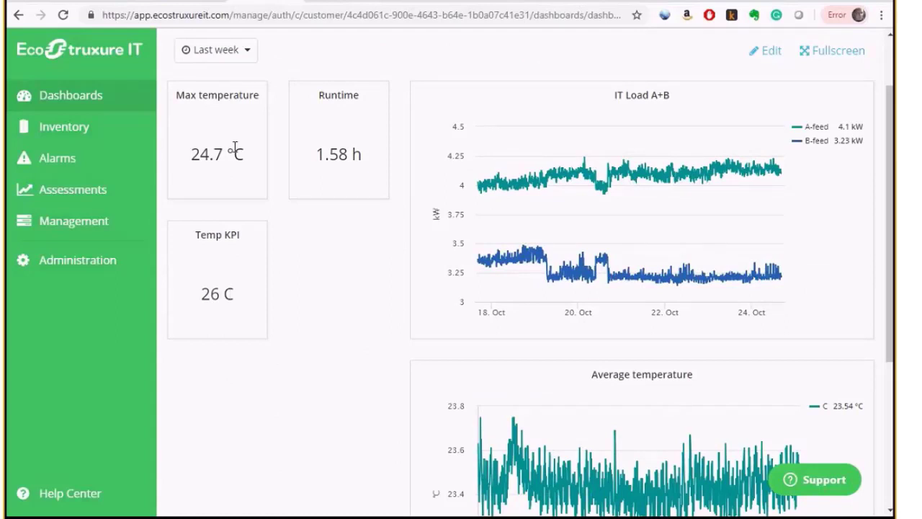
Examine the Max temperature widget's settings and the value types offered for a new single value widget in dashboard edit mode
left_click_drag(890, 159, 894, 104)
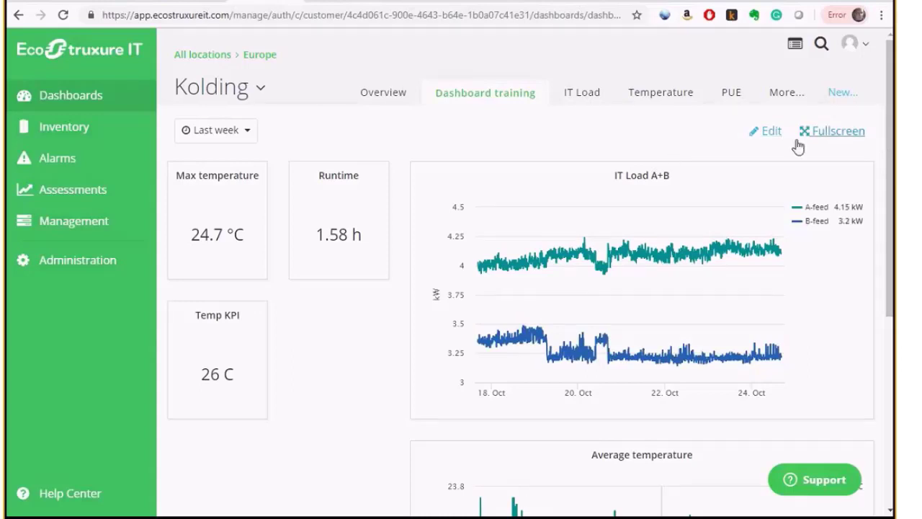
left_click(768, 134)
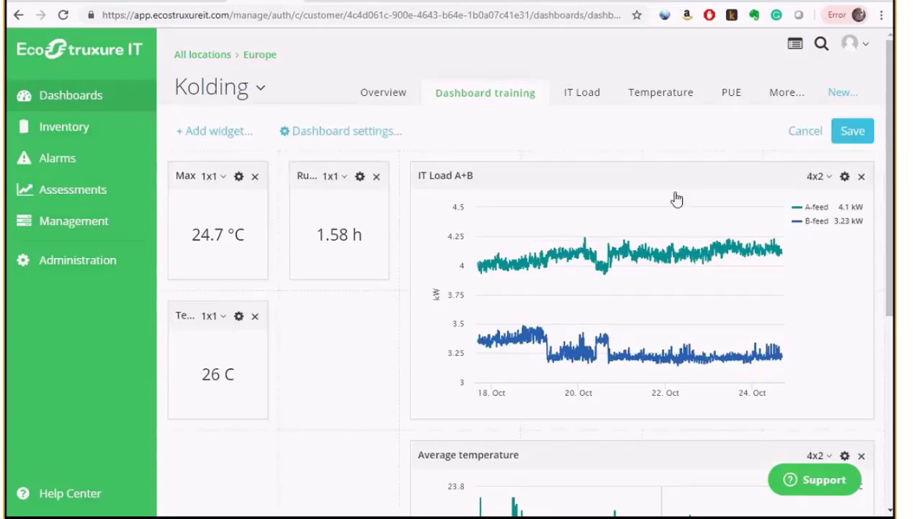
left_click(240, 176)
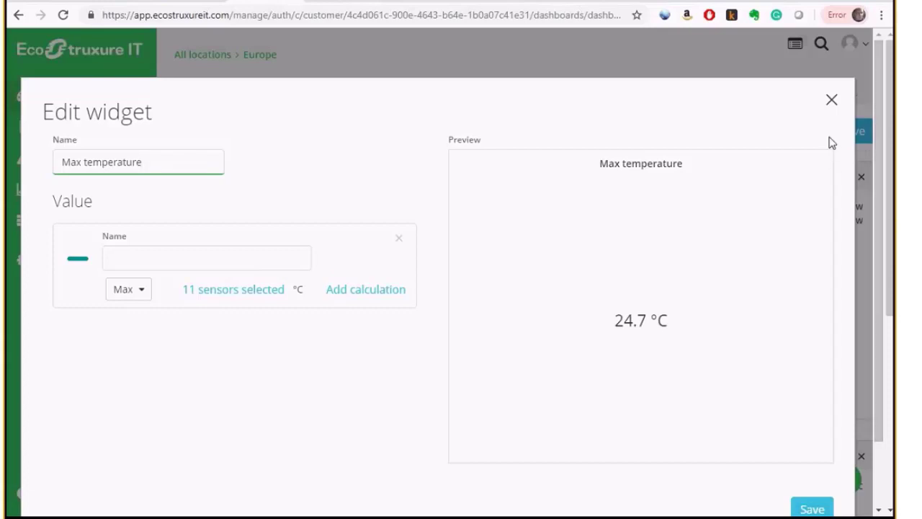
left_click(831, 100)
left_click(238, 137)
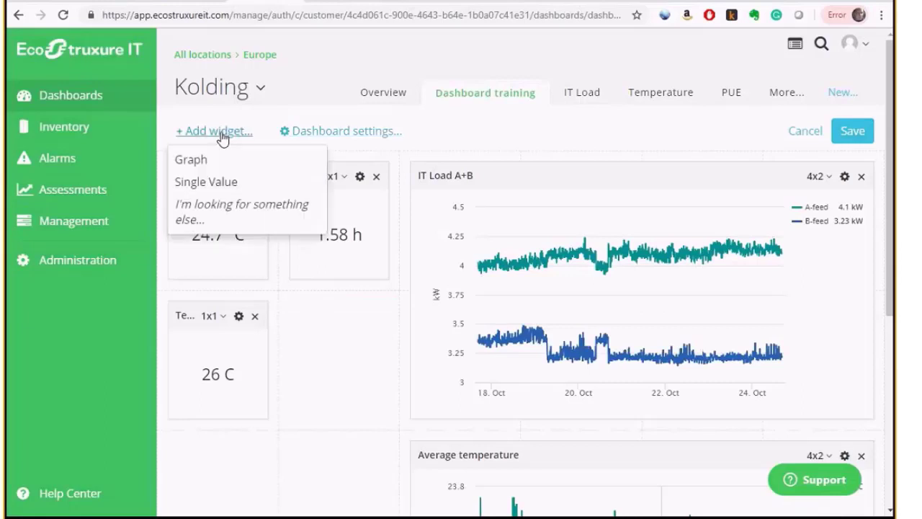
left_click(225, 180)
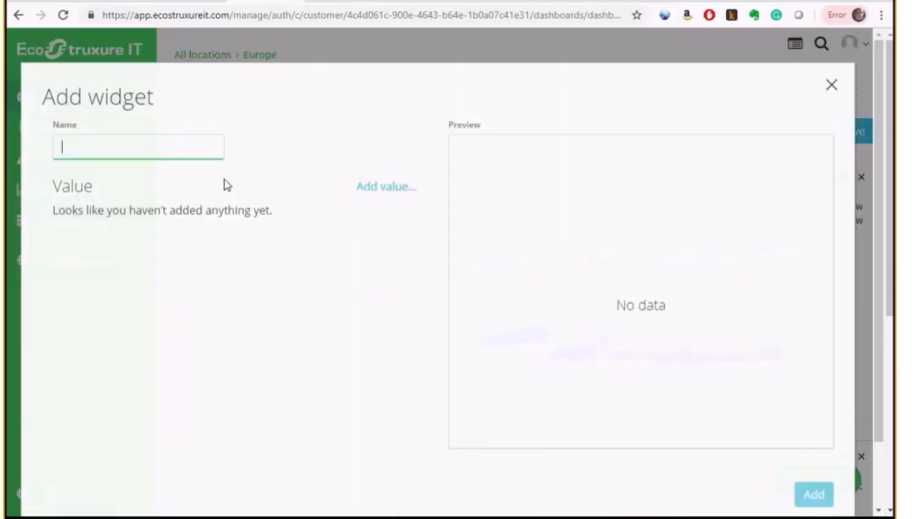
left_click(391, 205)
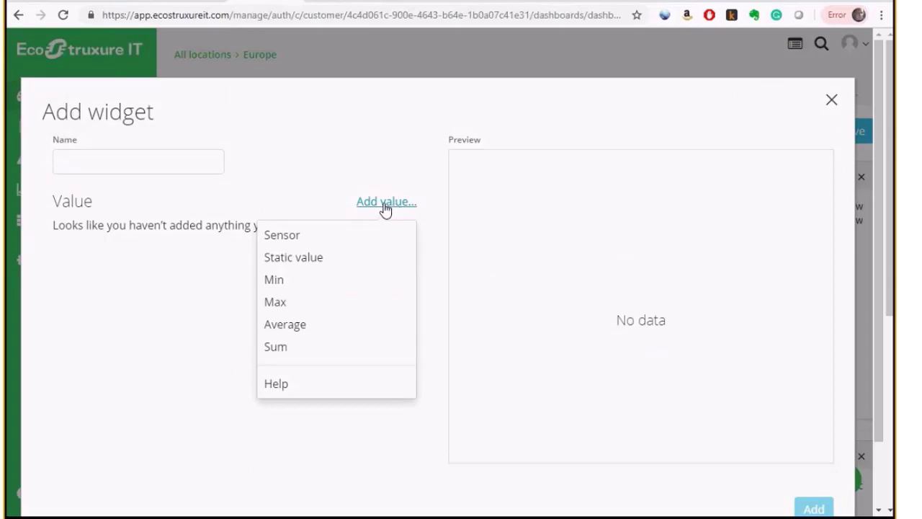
left_click(387, 177)
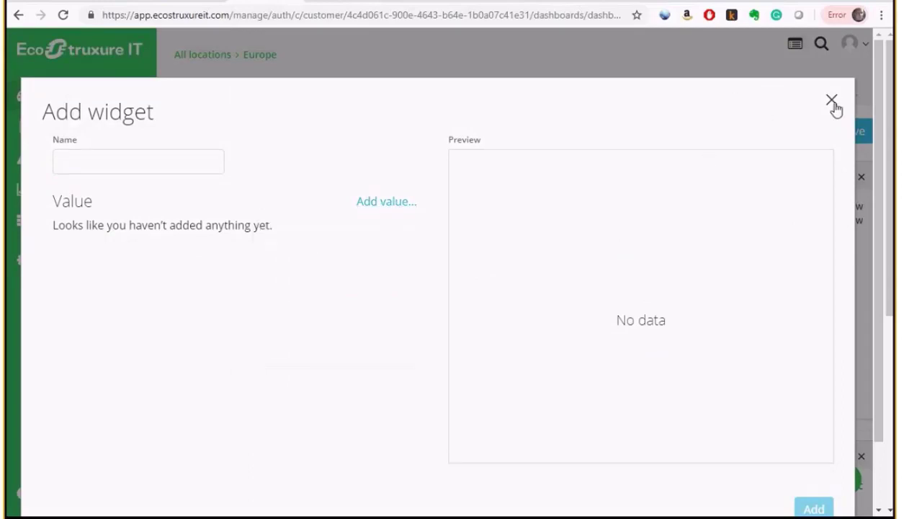
left_click(832, 101)
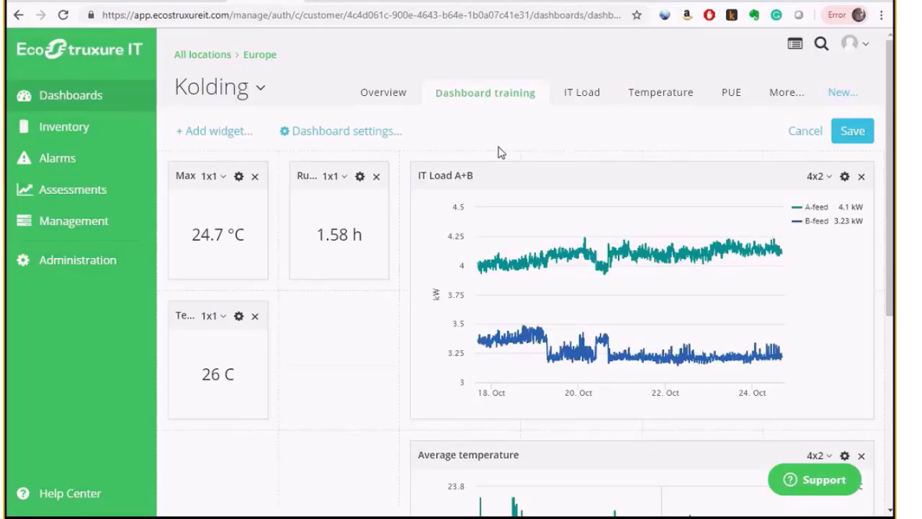
Try adding a static value calculation to the Max temperature widget, discard it, and finish editing the dashboard
left_click(239, 176)
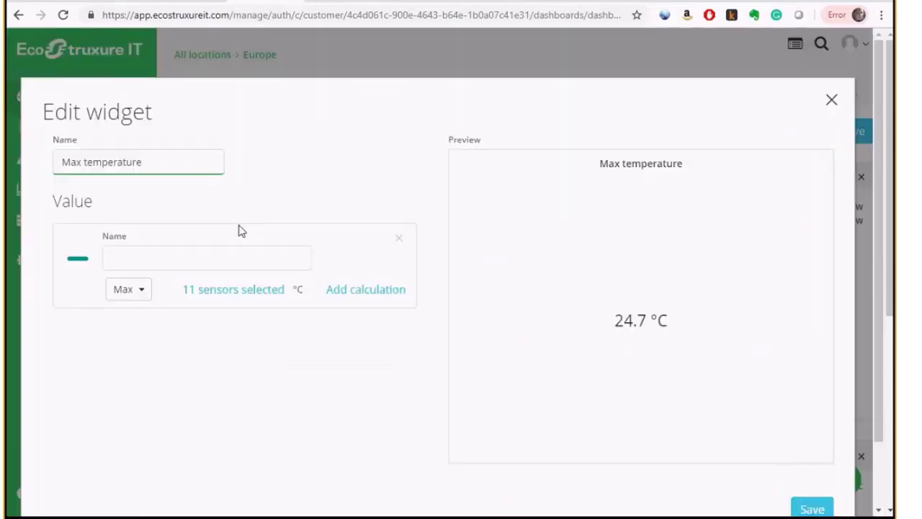
left_click(336, 292)
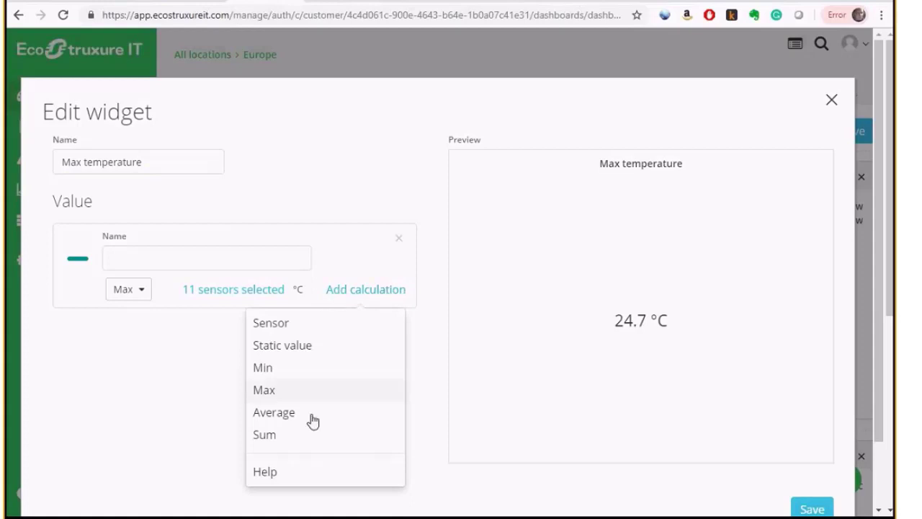
scroll(336, 348, "down", 1)
left_click(336, 338)
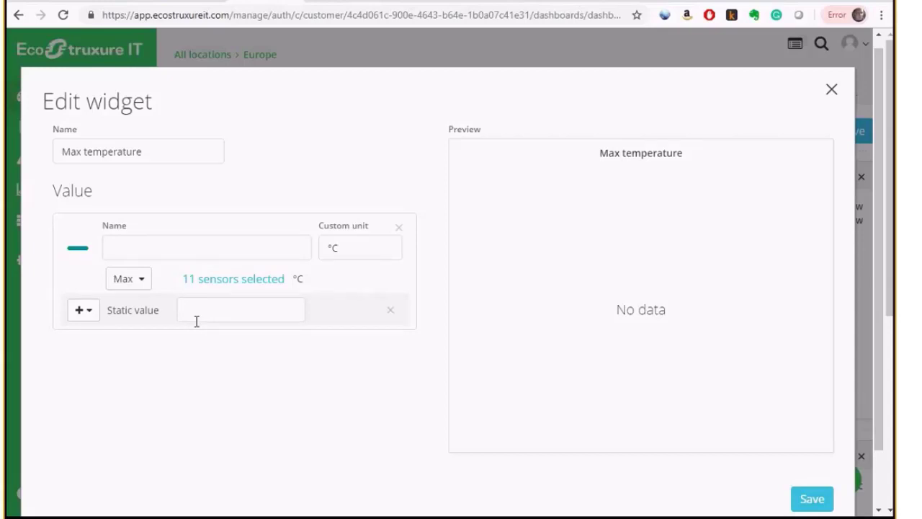
left_click(831, 90)
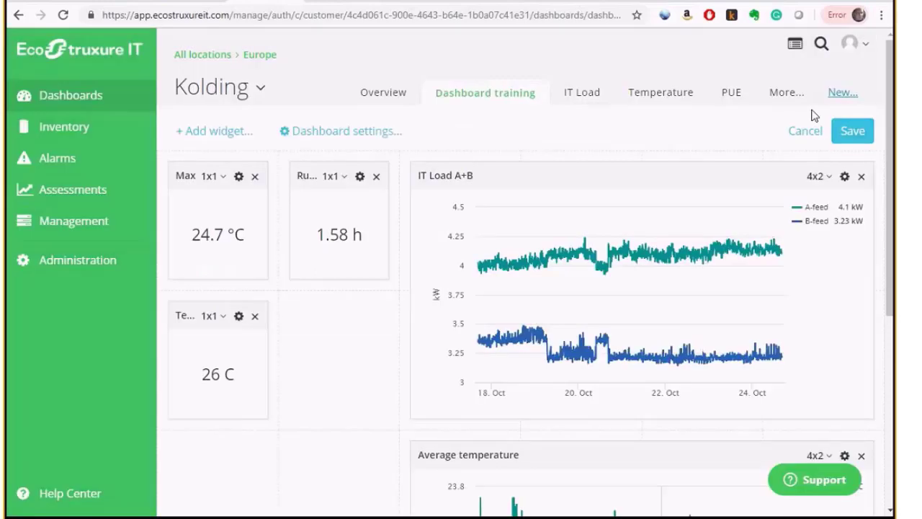
left_click(843, 134)
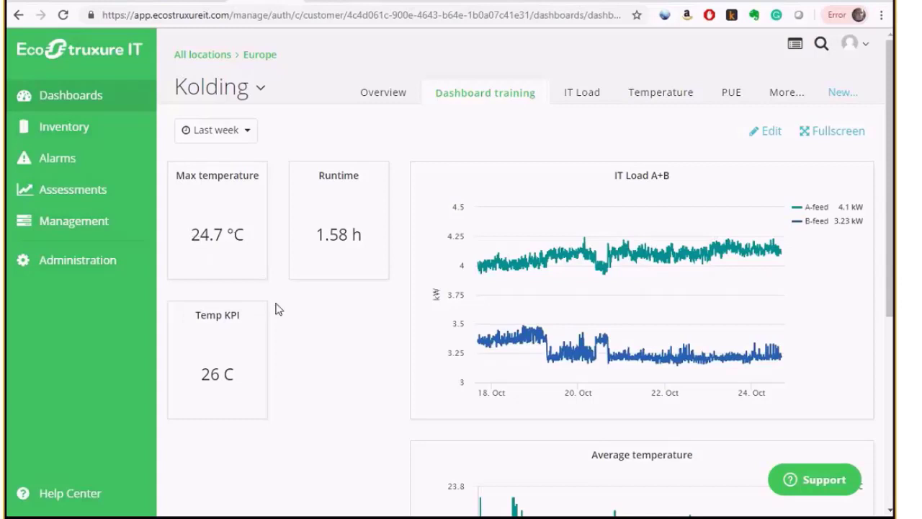
Reopen the dashboard for editing and add a static value series named "Threshold" to the Average temperature graph
scroll(319, 325, "down", 2)
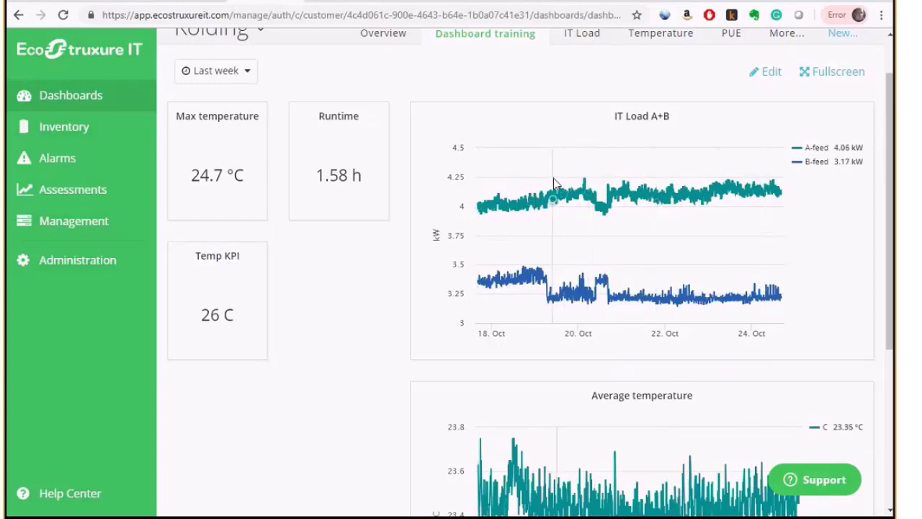
left_click_drag(894, 193, 797, 140)
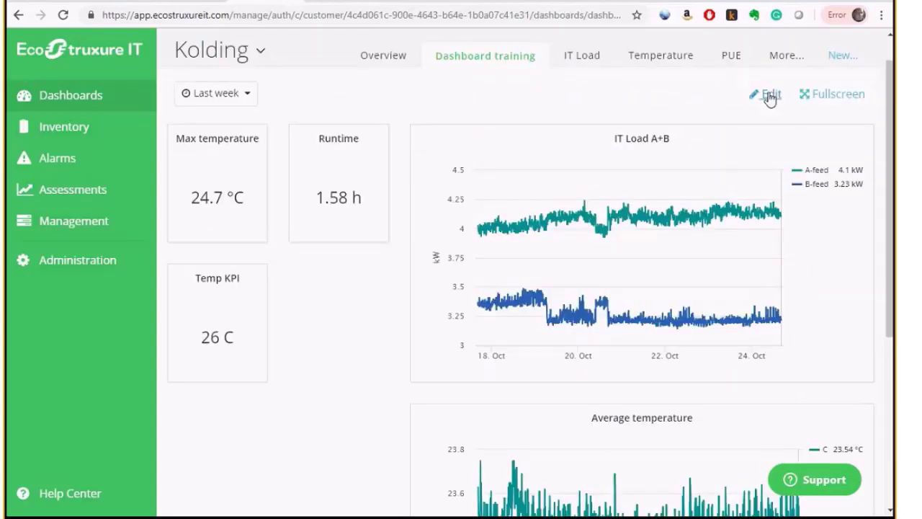
left_click(766, 94)
left_click_drag(891, 155, 851, 261)
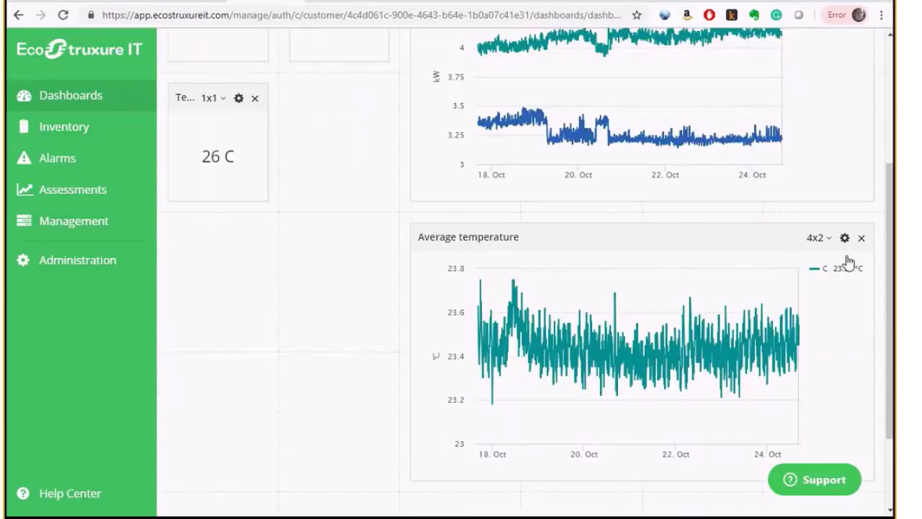
left_click(845, 239)
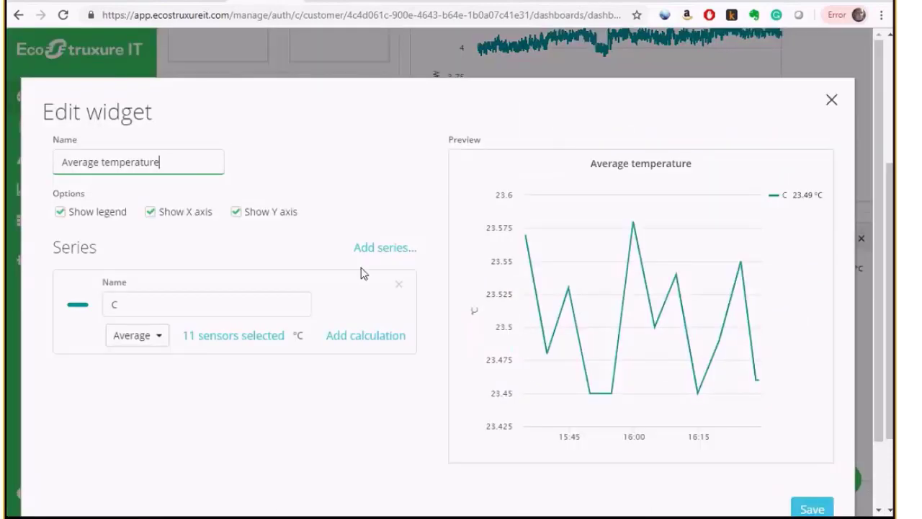
left_click(389, 249)
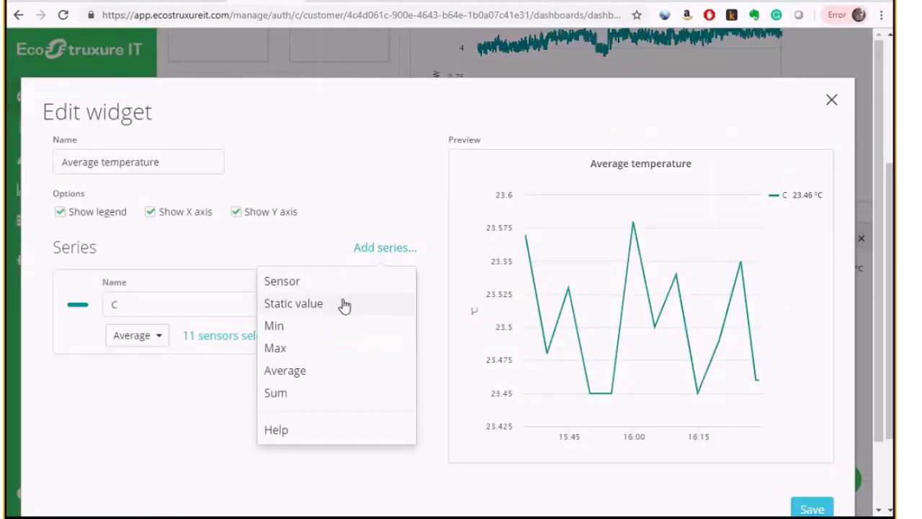
left_click(343, 304)
left_click_drag(211, 384, 86, 385)
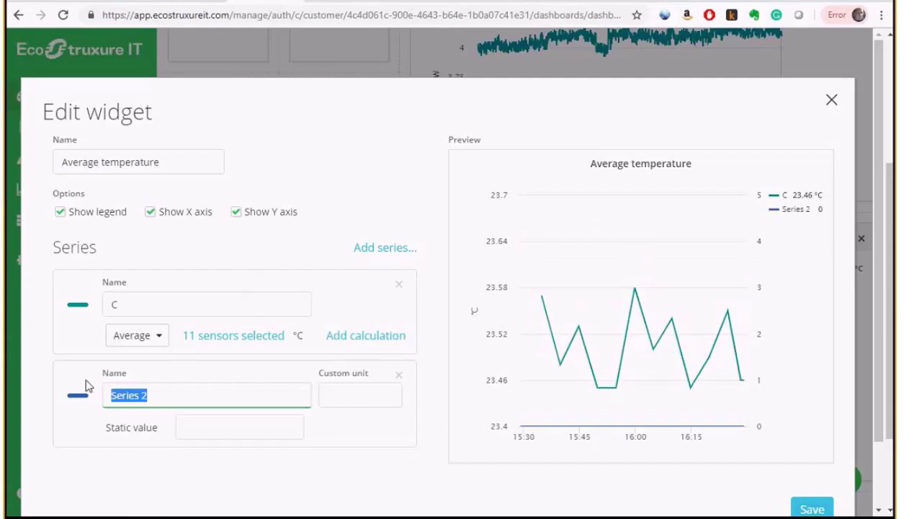
type("Threshold")
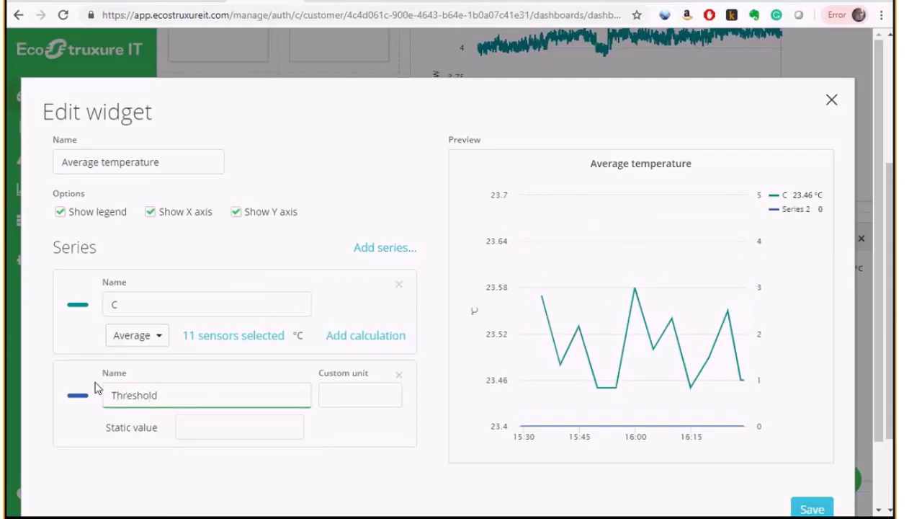
Set the Threshold series to static value 23.7 with custom unit C and save the Average temperature graph
left_click(231, 426)
type("2")
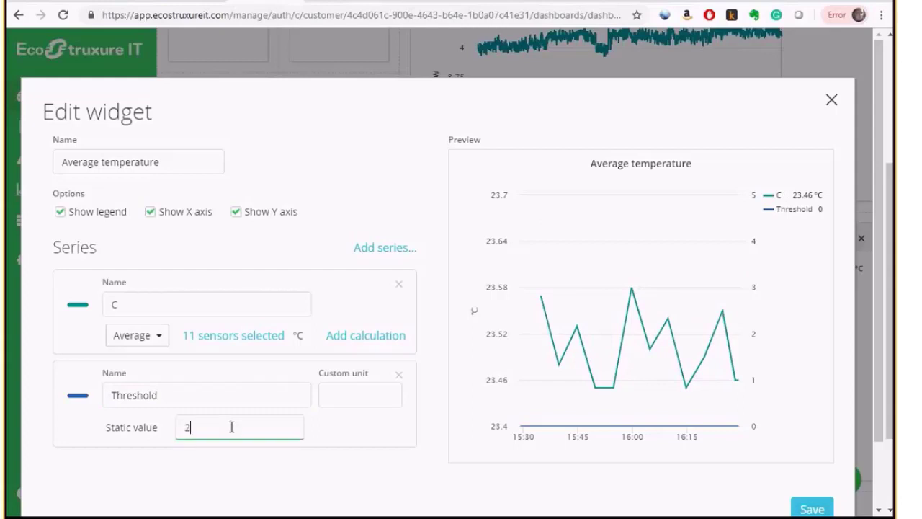
type("3.7")
left_click(363, 437)
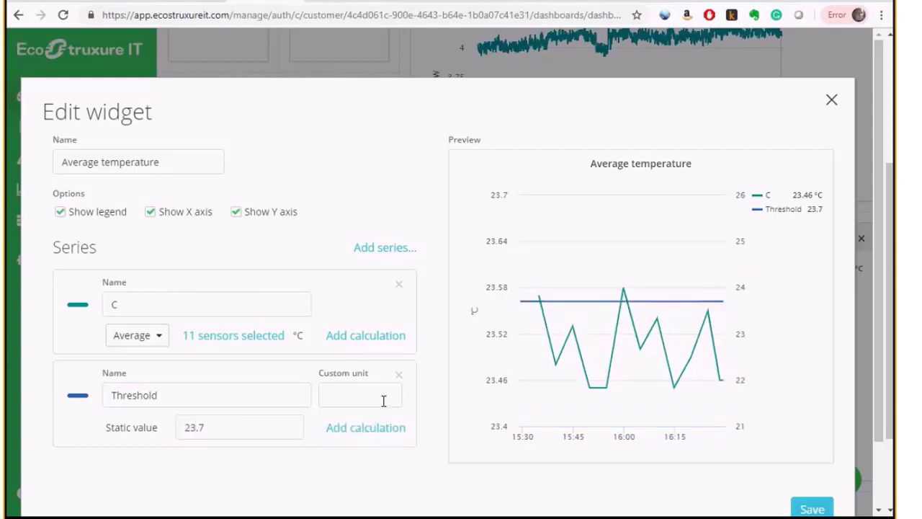
left_click(384, 389)
type("C")
left_click(822, 510)
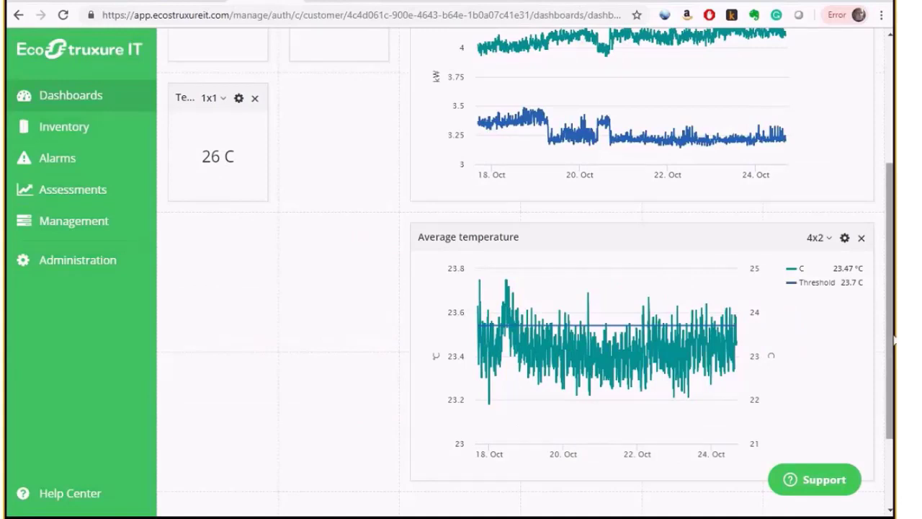
Save the dashboard with the threshold line on the Average temperature graph
left_click_drag(893, 339, 895, 311)
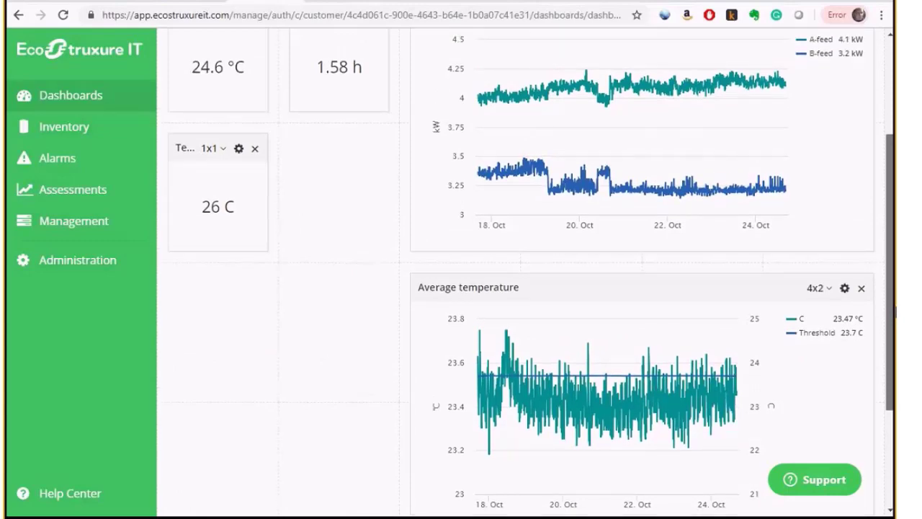
left_click_drag(895, 311, 895, 250)
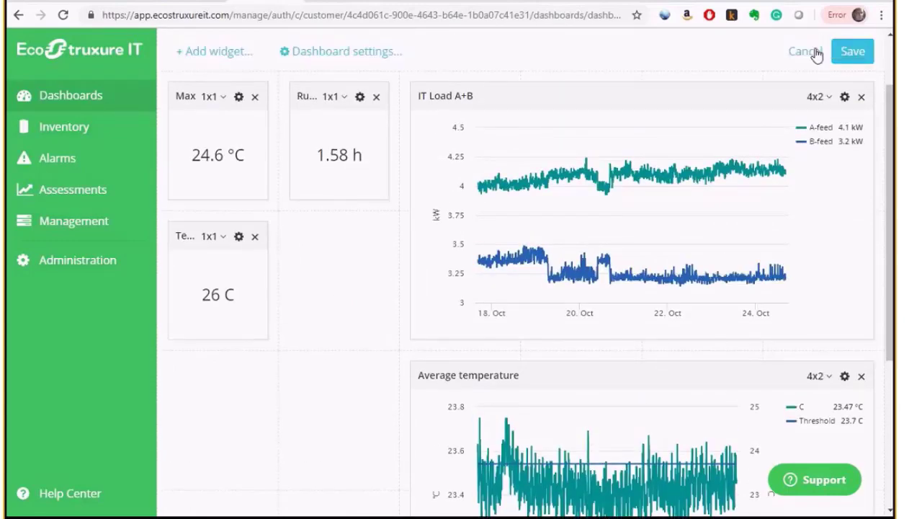
left_click(842, 56)
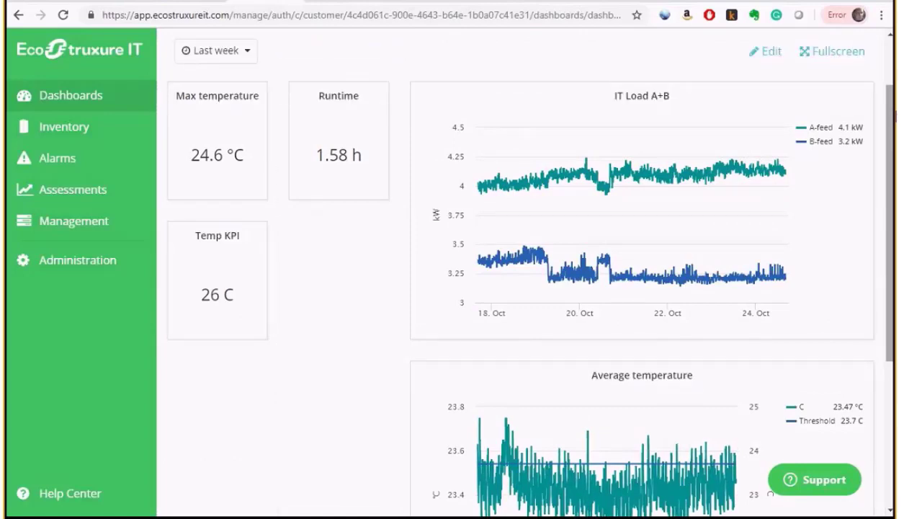
Look over the dashboard's Average temperature graph with its threshold line, and switch to the PowerPoint slide show
left_click_drag(895, 116, 879, 187)
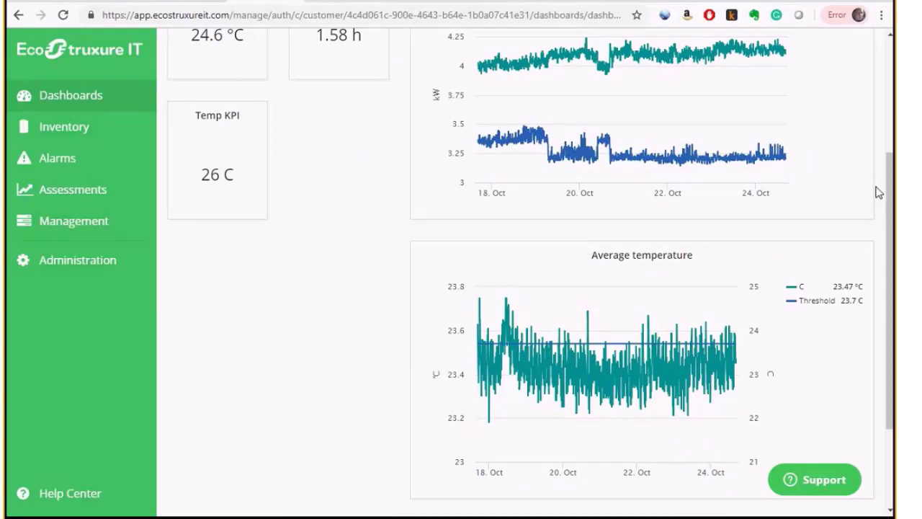
left_click_drag(890, 196, 895, 132)
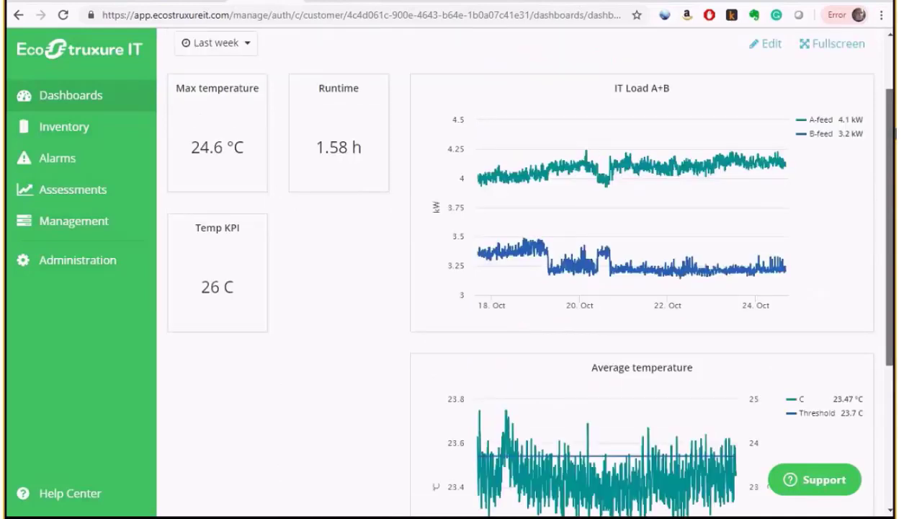
scroll(475, 156, "up", 2)
key("alt+Tab")
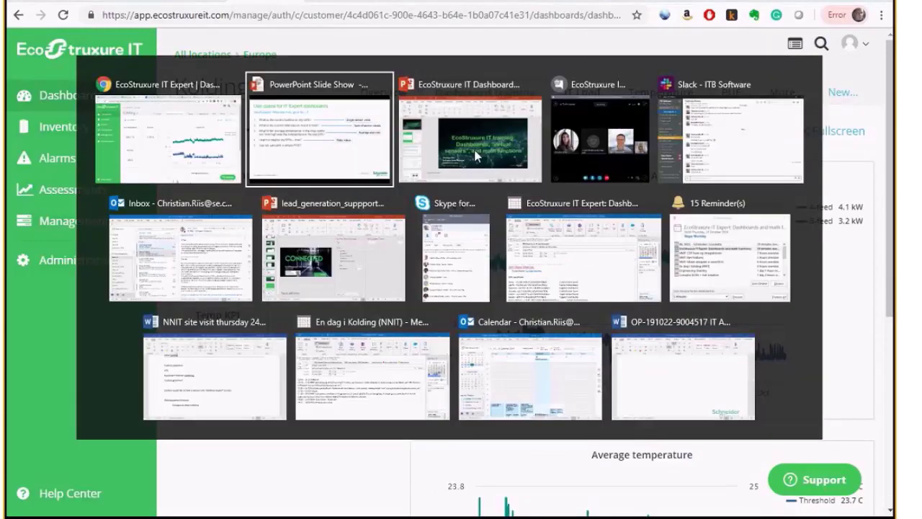
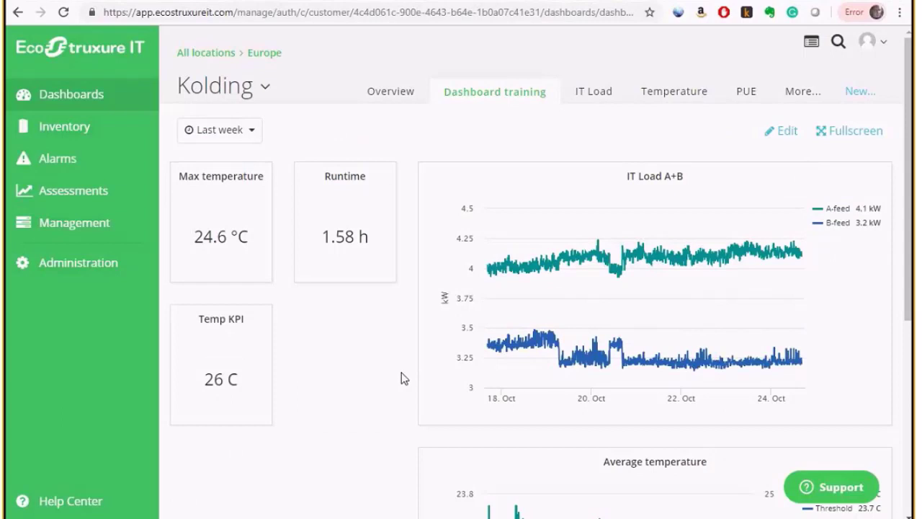
Reopen the dashboard for editing and add a single value widget named "PUE" with a Sum value
left_click(787, 132)
left_click(219, 137)
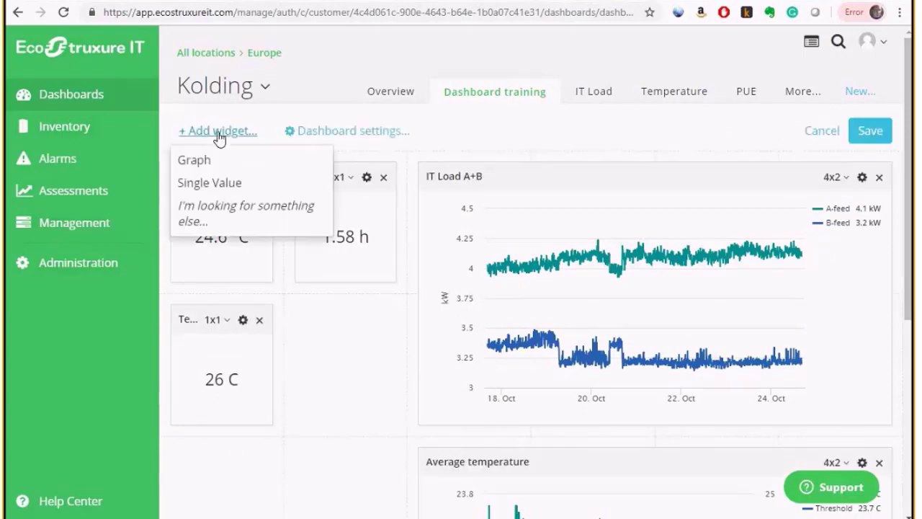
left_click(205, 185)
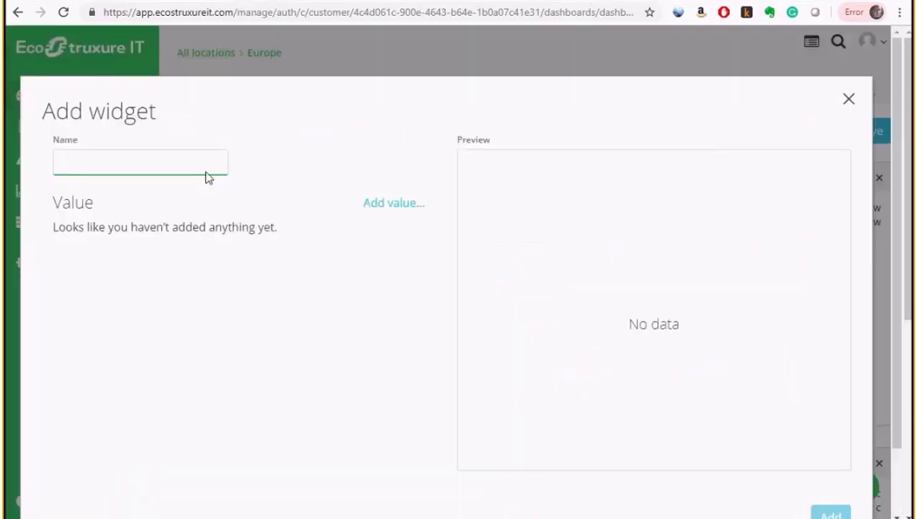
type("PUE")
left_click(404, 209)
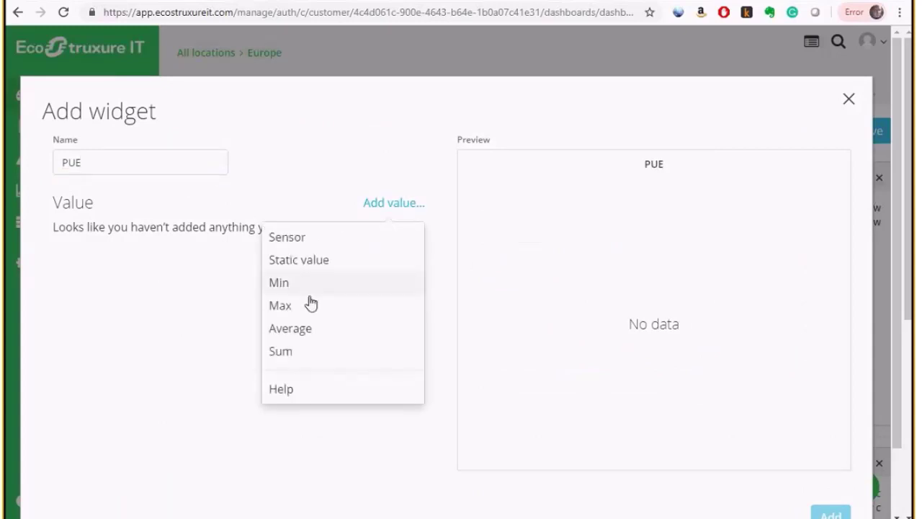
left_click(287, 355)
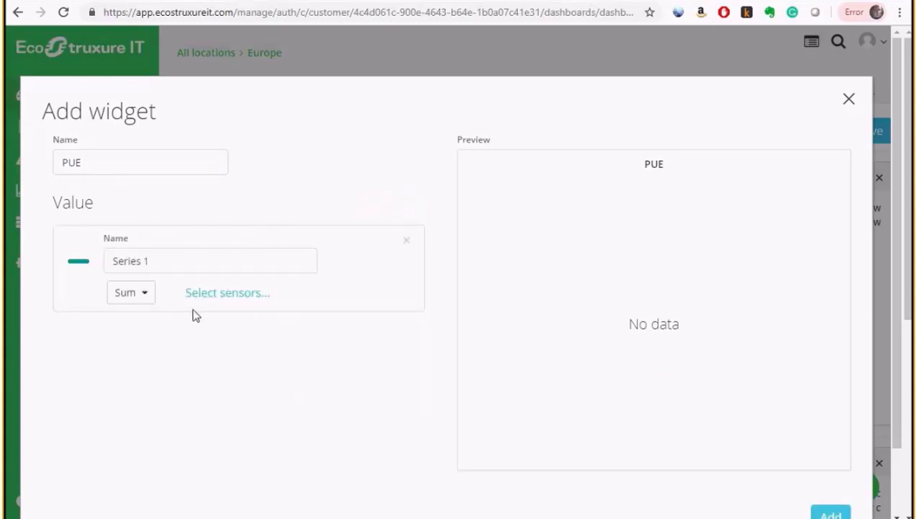
Filter the available sensors for the PUE sum by the UPS device type and search for "total output po"
left_click(226, 295)
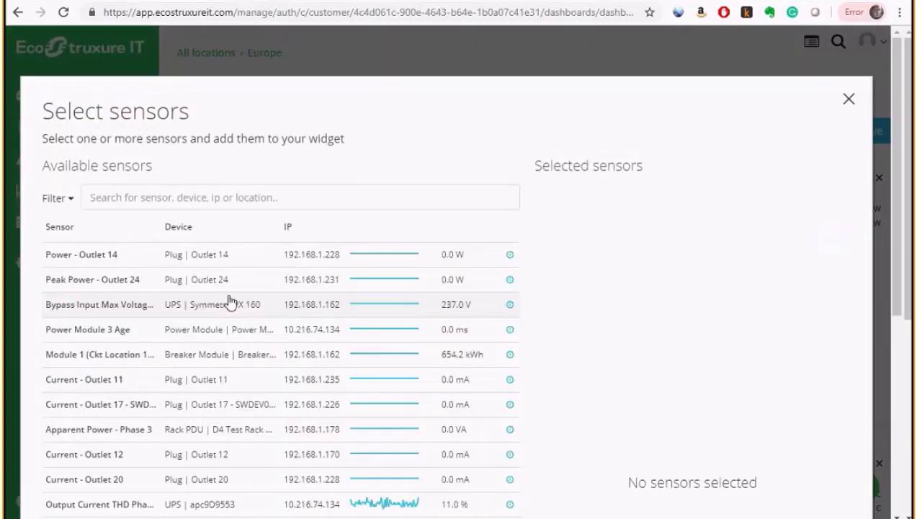
left_click(72, 203)
left_click_drag(200, 257, 201, 303)
left_click(64, 401)
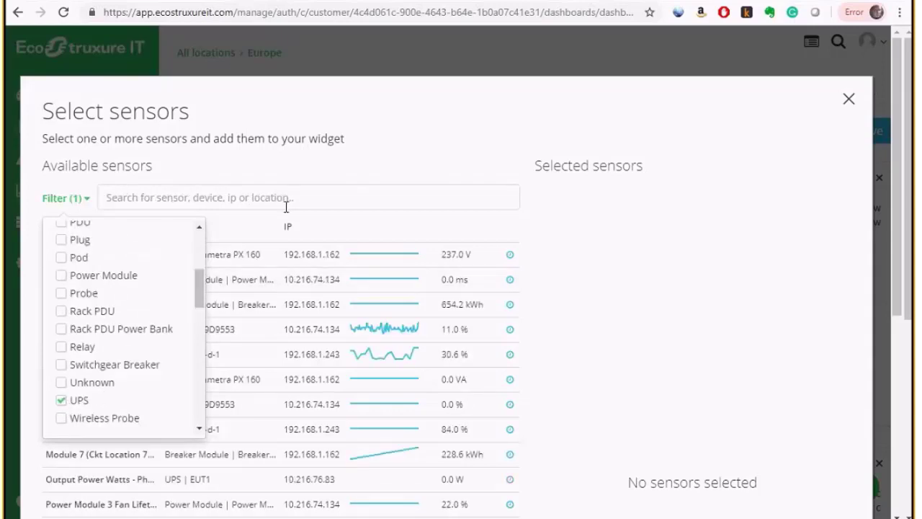
left_click(289, 201)
type("t")
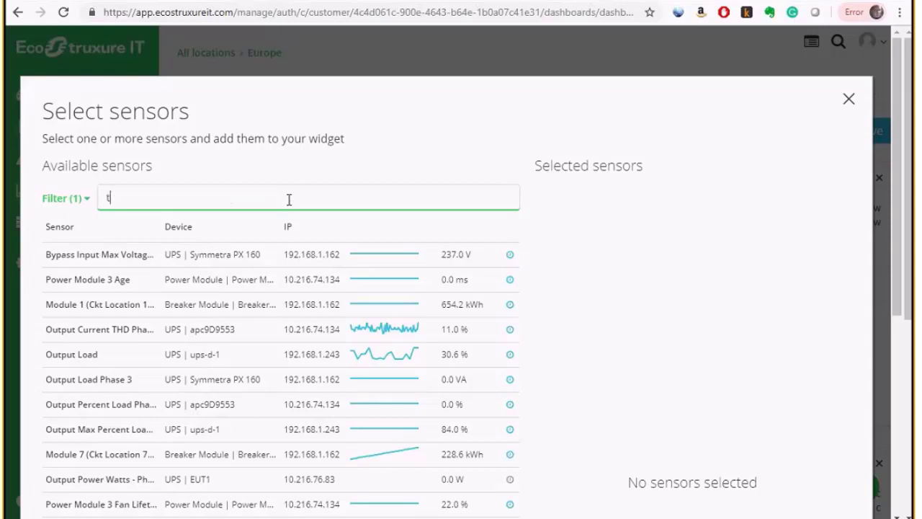
type("otal")
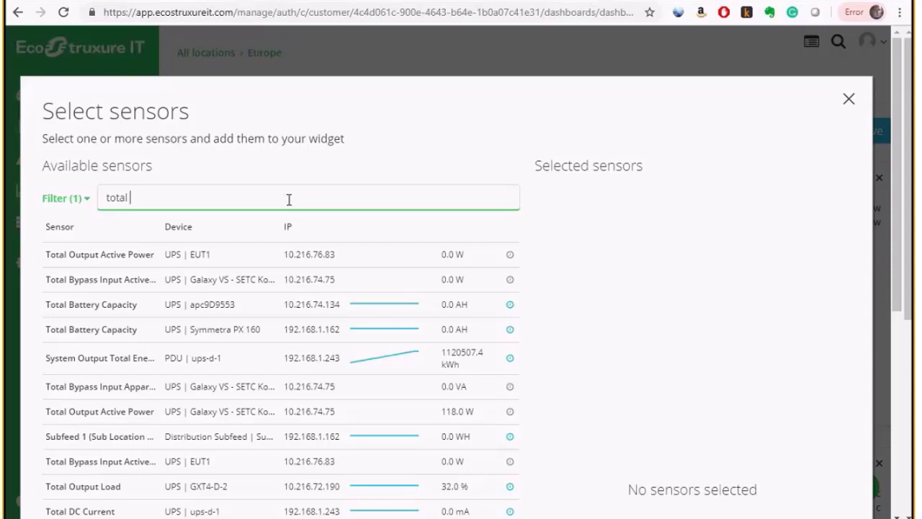
type("output po")
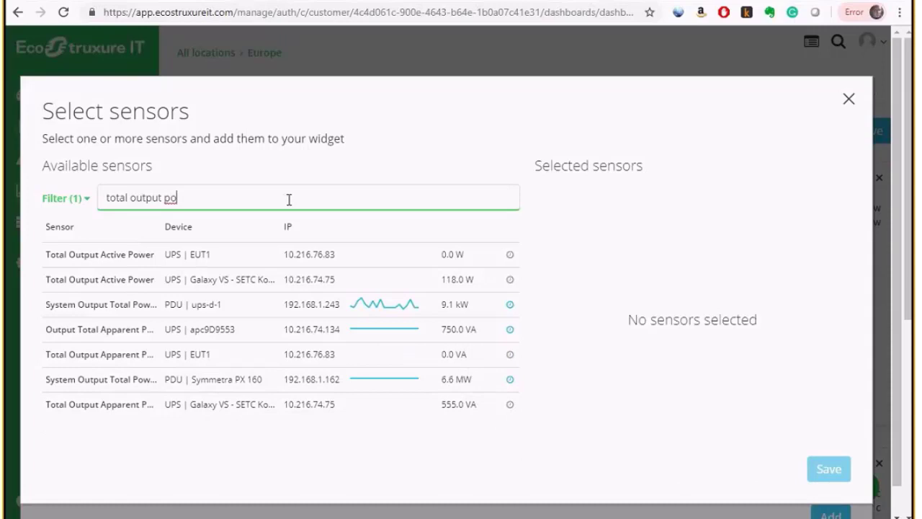
Add the ups-d-1 System Output Total Power and the EUT1 and Galaxy VS Total Output Active Power sensors, and save the selection
left_click(230, 315)
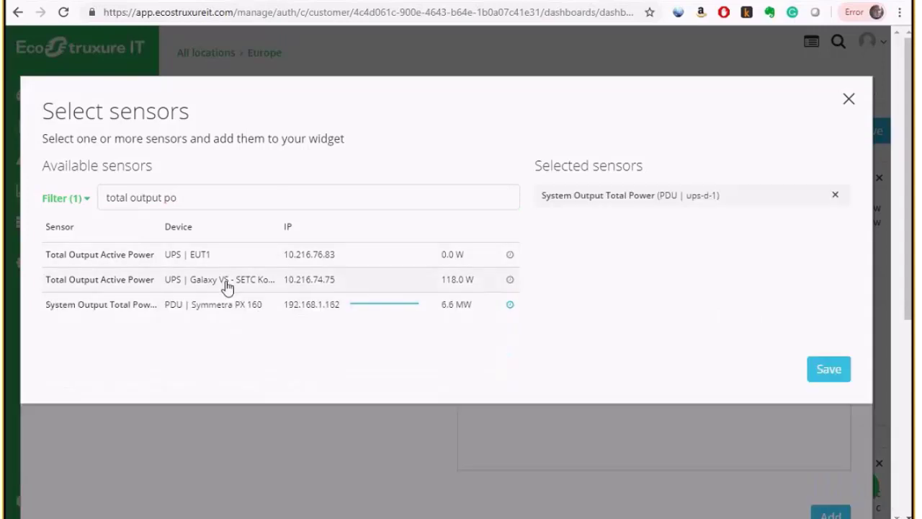
left_click(226, 262)
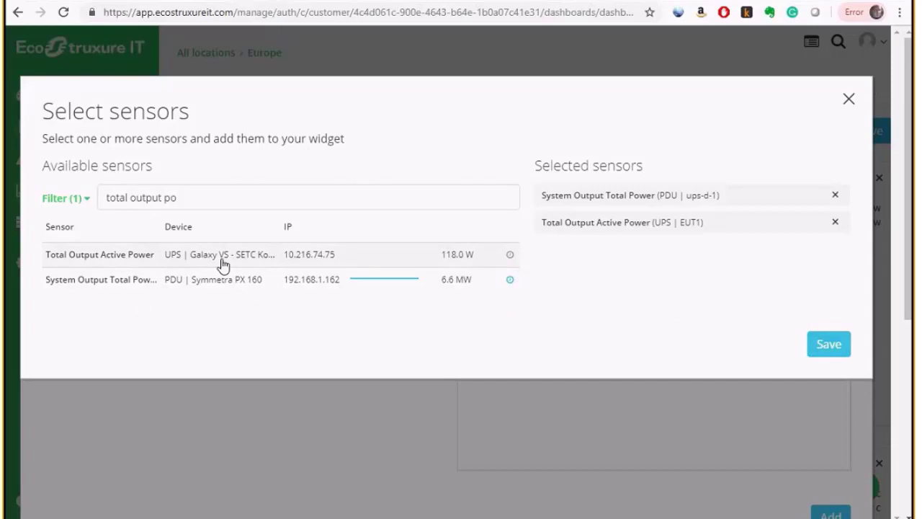
left_click(223, 263)
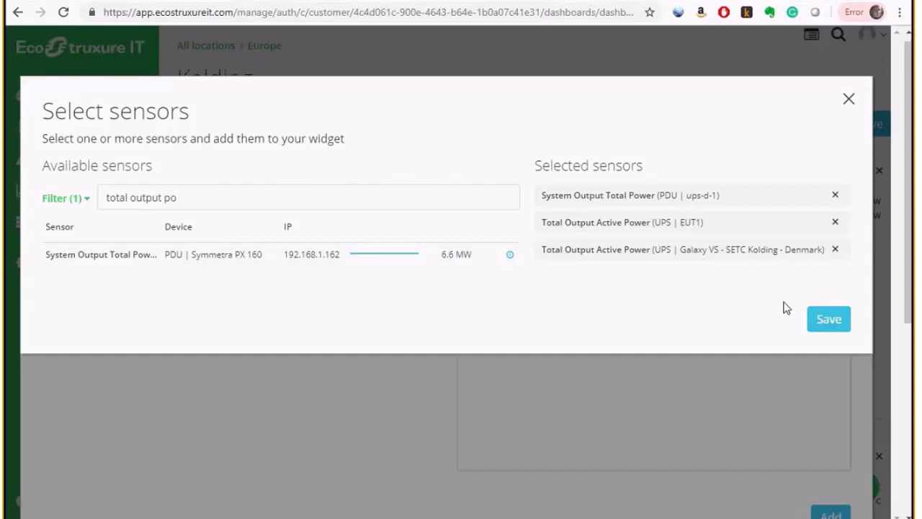
left_click(833, 325)
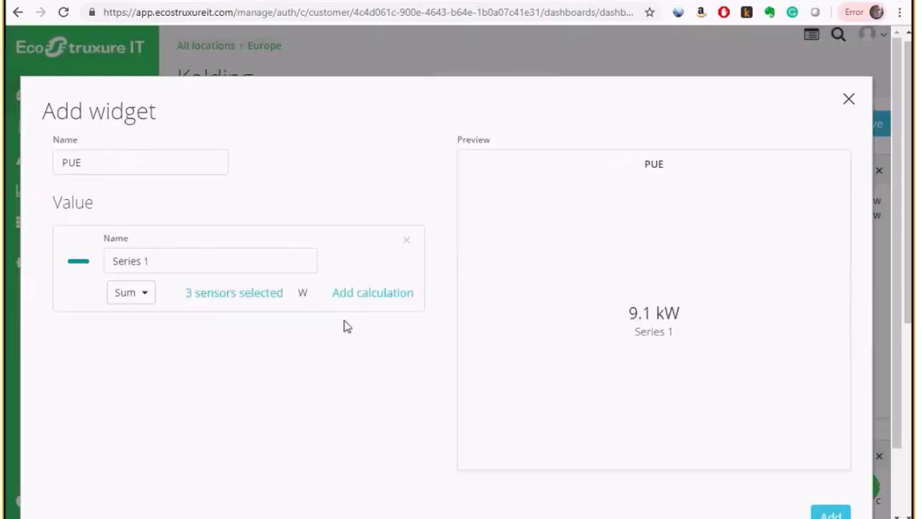
left_click(382, 305)
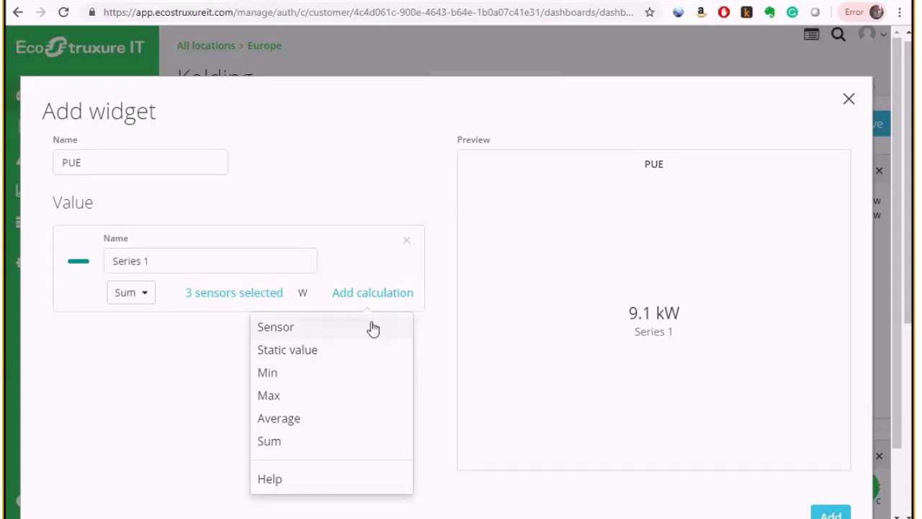
left_click(147, 297)
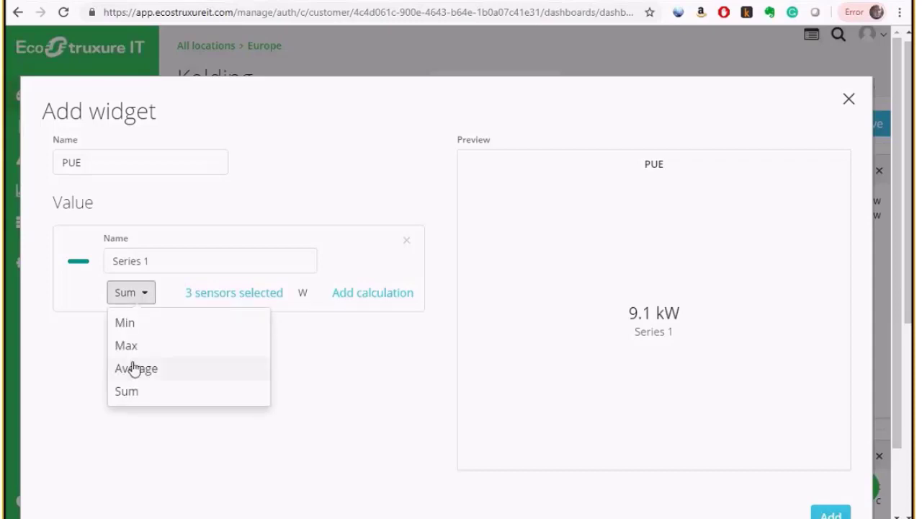
left_click(396, 386)
Add a Sum calculation to Series 1 of the PUE widget and open its sensor selection
left_click(387, 295)
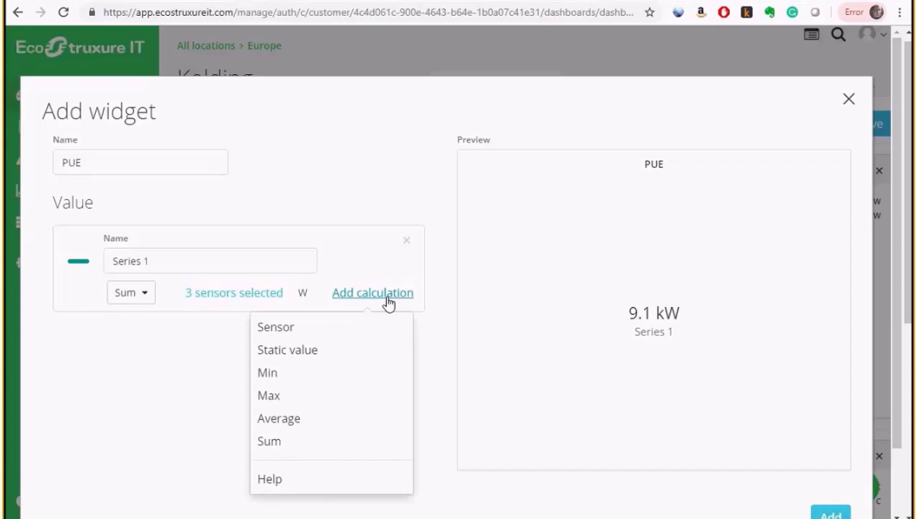
left_click(283, 444)
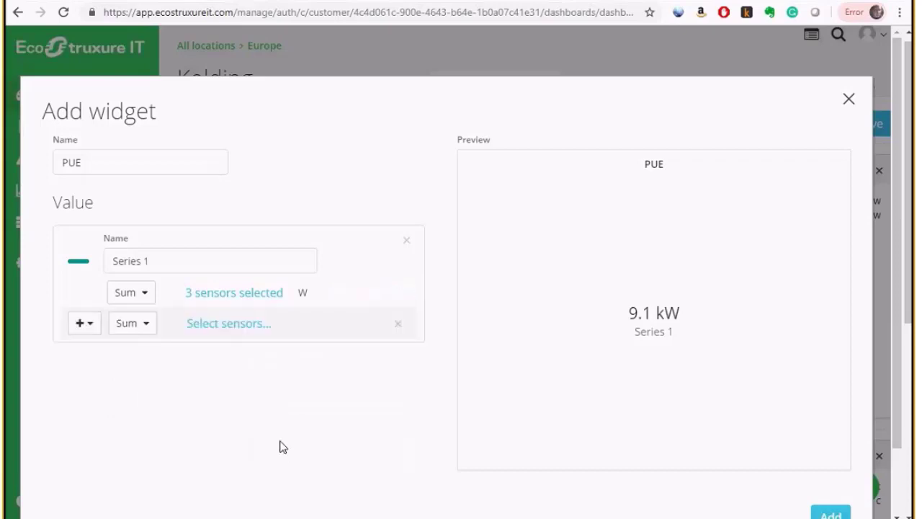
left_click(229, 324)
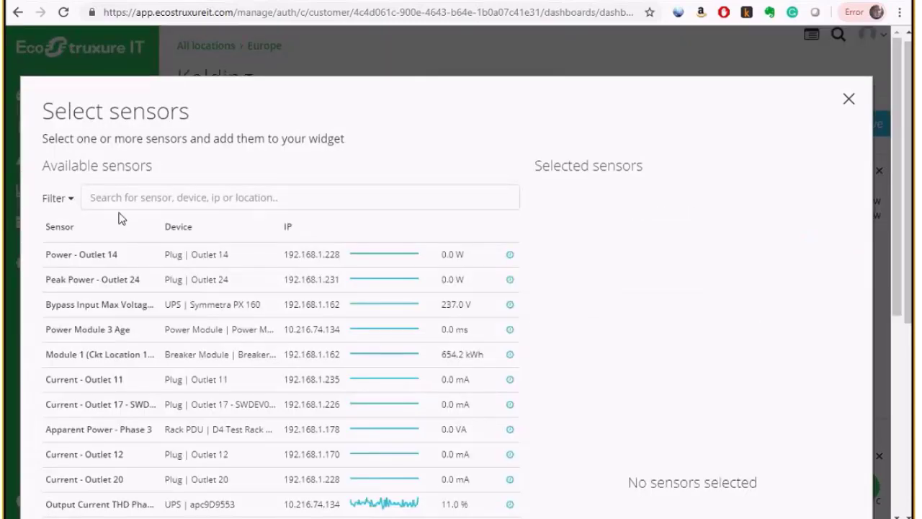
Filter the sensors for the second sum by the Rack PDU device type and search for "total power"
left_click(75, 206)
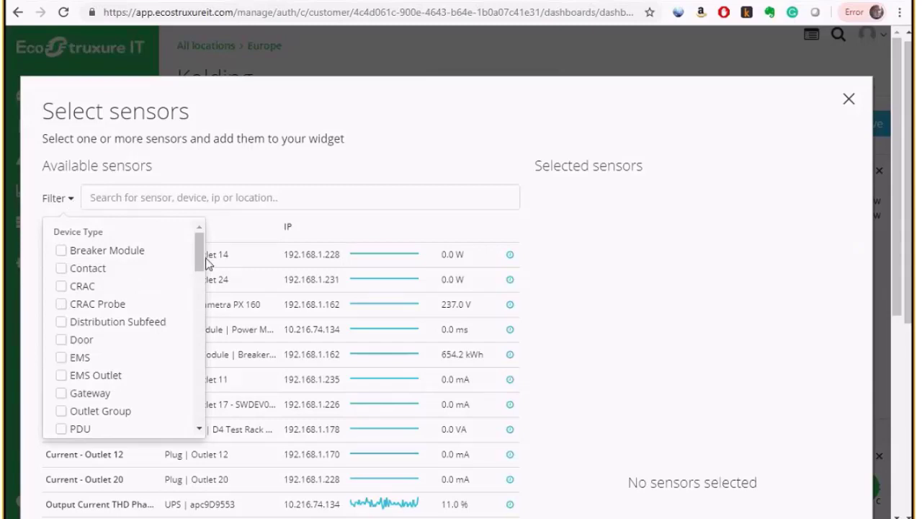
left_click(206, 258)
left_click(69, 205)
scroll(186, 259, "down", 5)
left_click(61, 351)
left_click(189, 197)
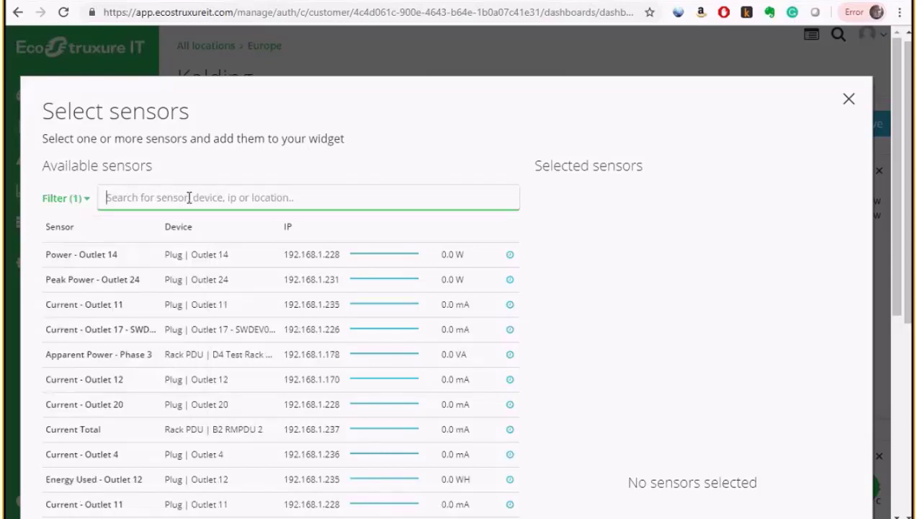
type("total ")
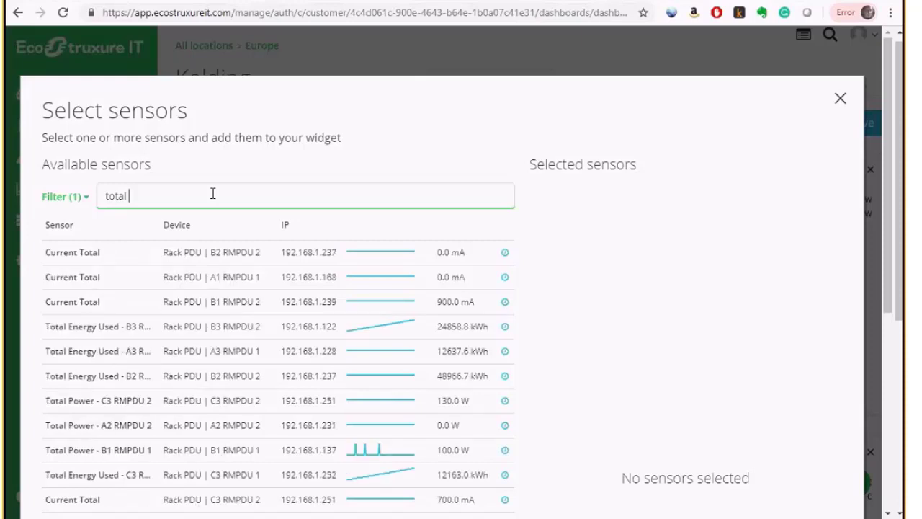
type("power")
Add every Total Power sensor of the RMPDU rack PDUs to the second sum, leaving out both Total Power Output sensors, and save the selection
left_click(150, 257)
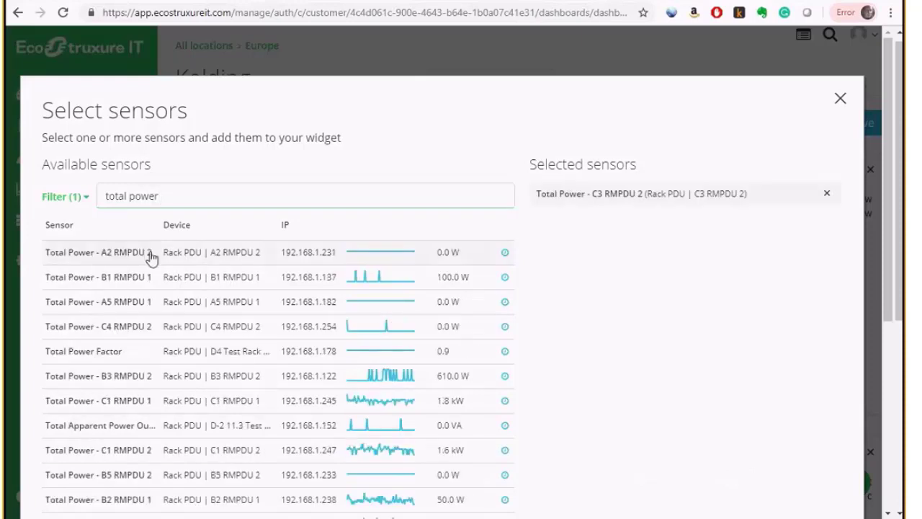
left_click(151, 256)
left_click(150, 256)
left_click(151, 257)
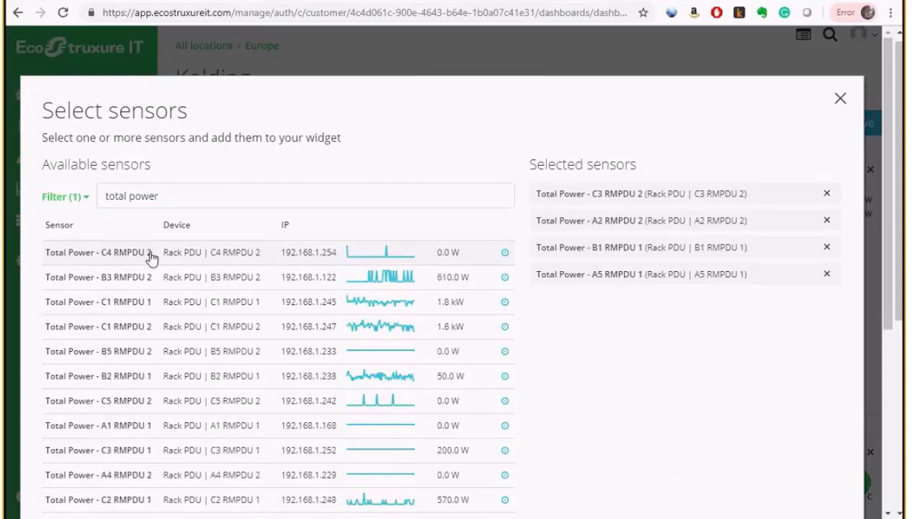
left_click(150, 257)
left_click(151, 256)
left_click(150, 257)
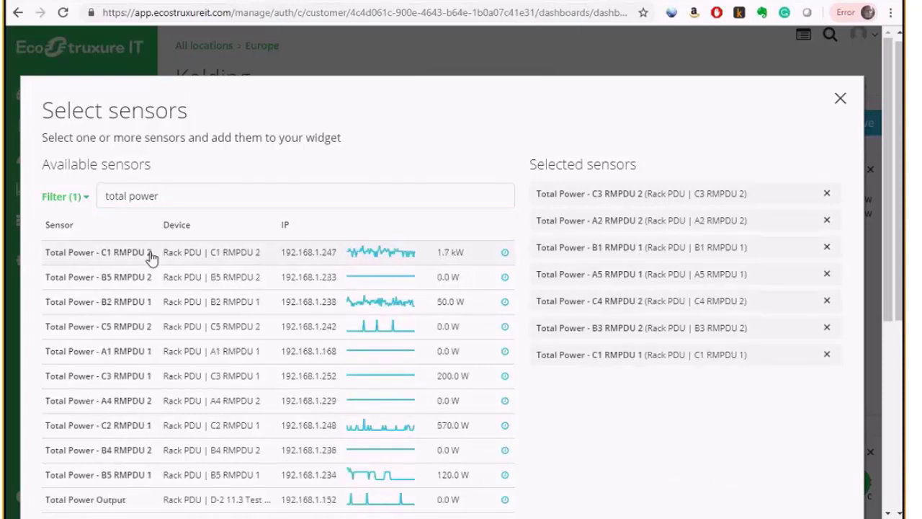
left_click(151, 256)
left_click(151, 256)
left_click(150, 256)
left_click(151, 256)
left_click(151, 256)
left_click(150, 256)
left_click(151, 257)
left_click(150, 256)
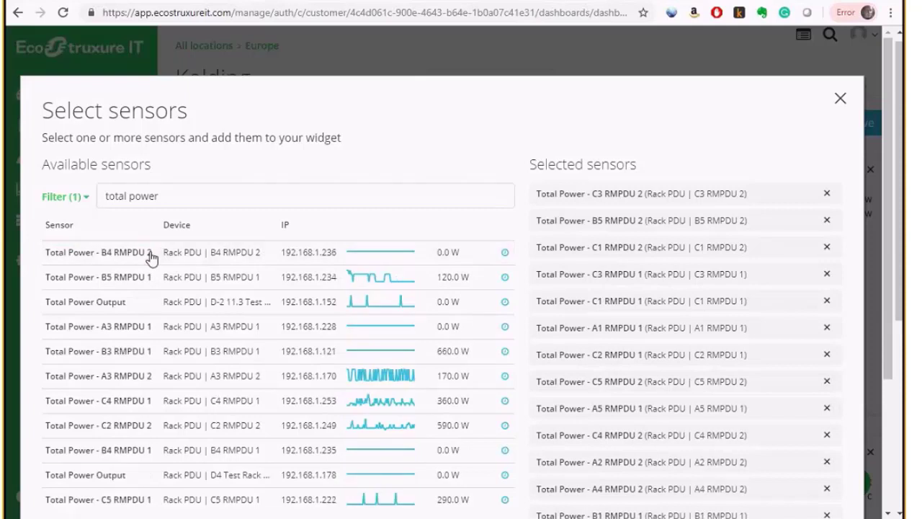
left_click(151, 256)
left_click(151, 257)
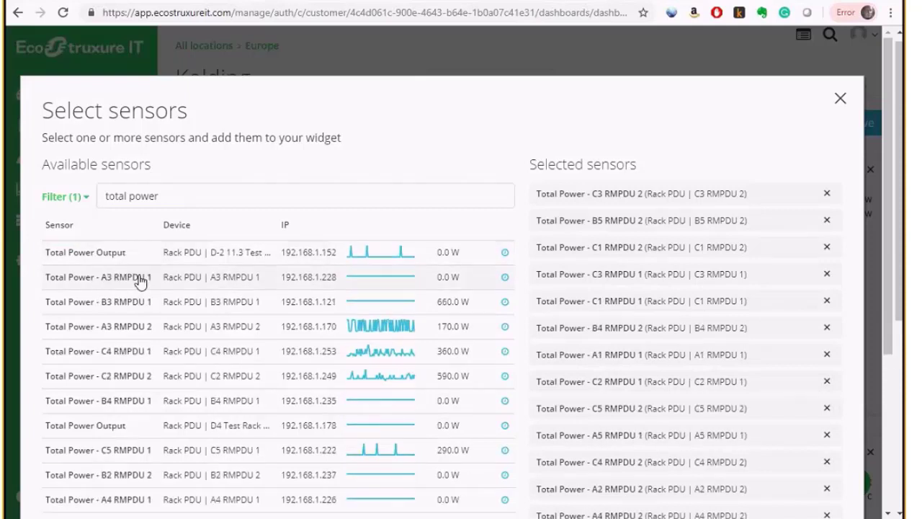
left_click(141, 280)
left_click(141, 279)
left_click(141, 279)
left_click(140, 279)
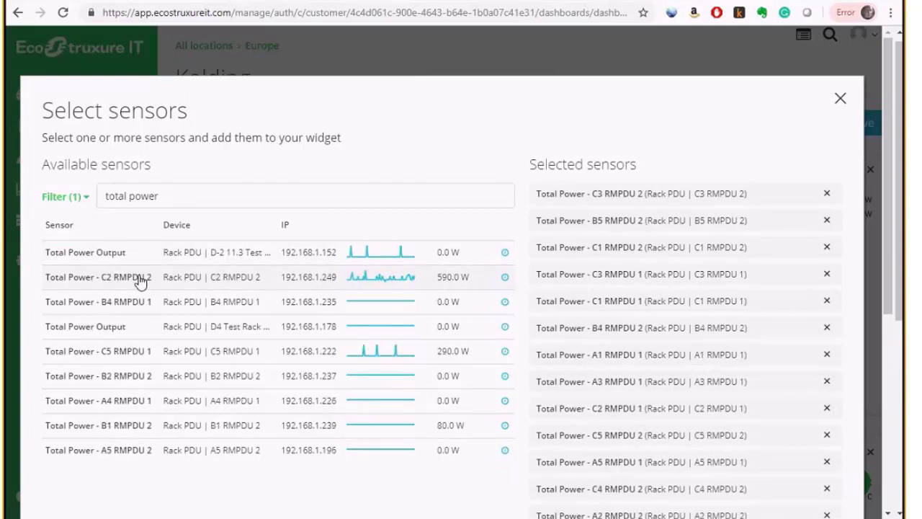
left_click(141, 280)
left_click(140, 280)
triple_click(121, 304)
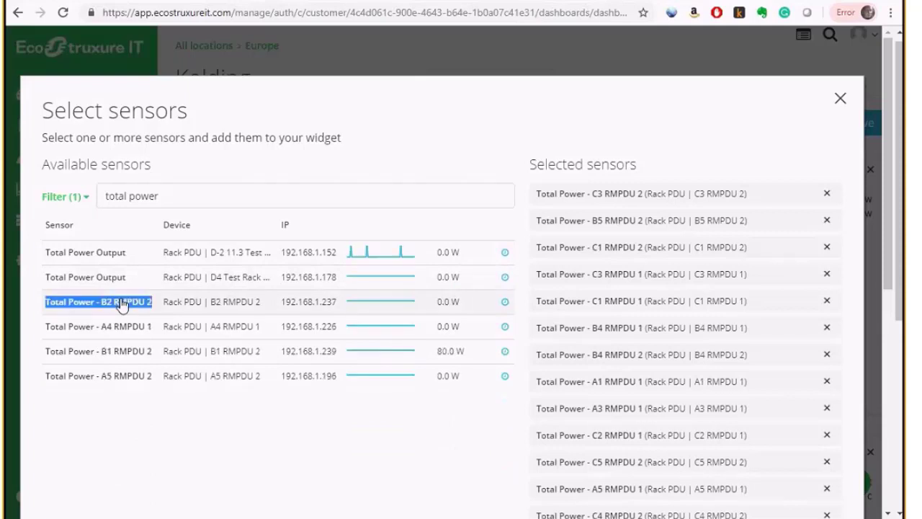
left_click(120, 302)
left_click(120, 303)
left_click(120, 303)
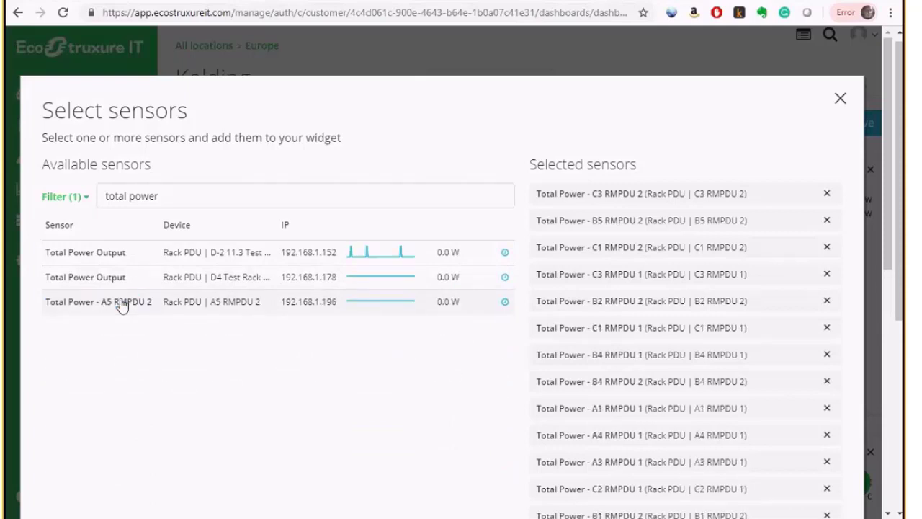
left_click(121, 304)
scroll(869, 371, "down", 2)
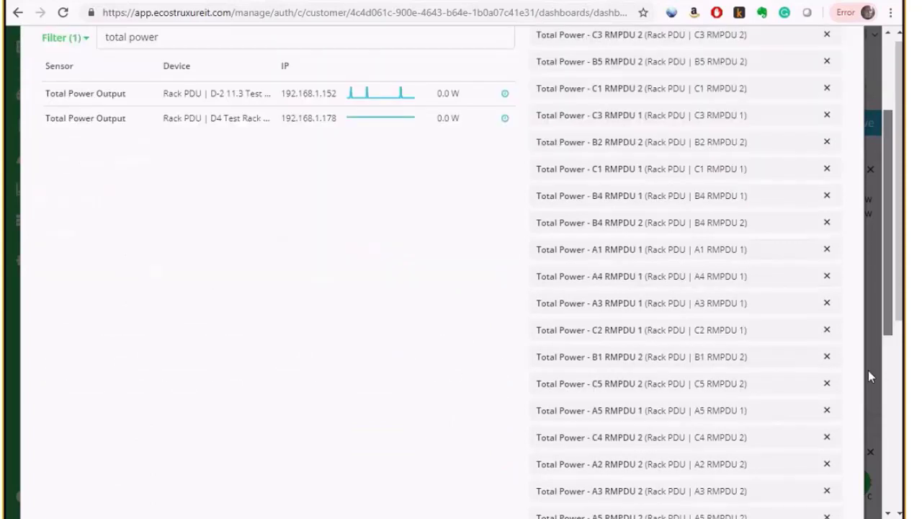
scroll(869, 369, "down", 5)
left_click(827, 445)
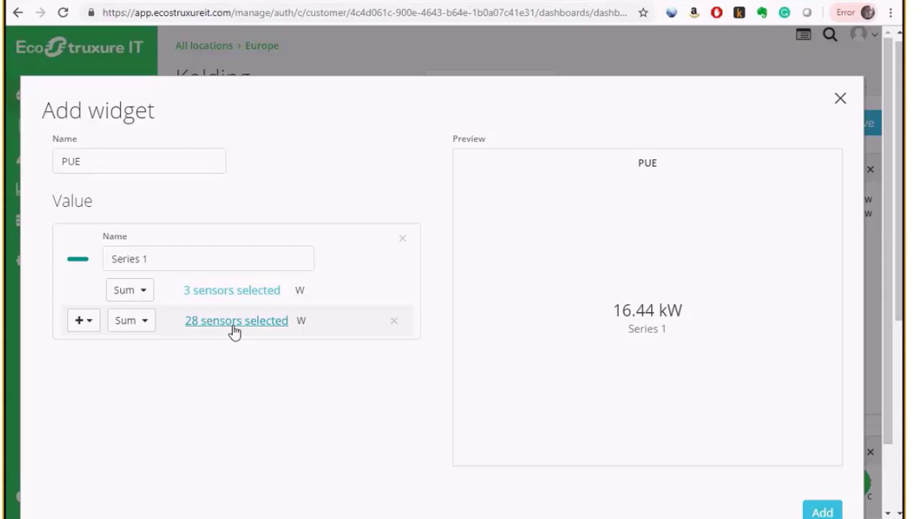
Clear the Series 1 name in the PUE widget and set the operator between the two sums to Divide
triple_click(130, 261)
key("BackSpace")
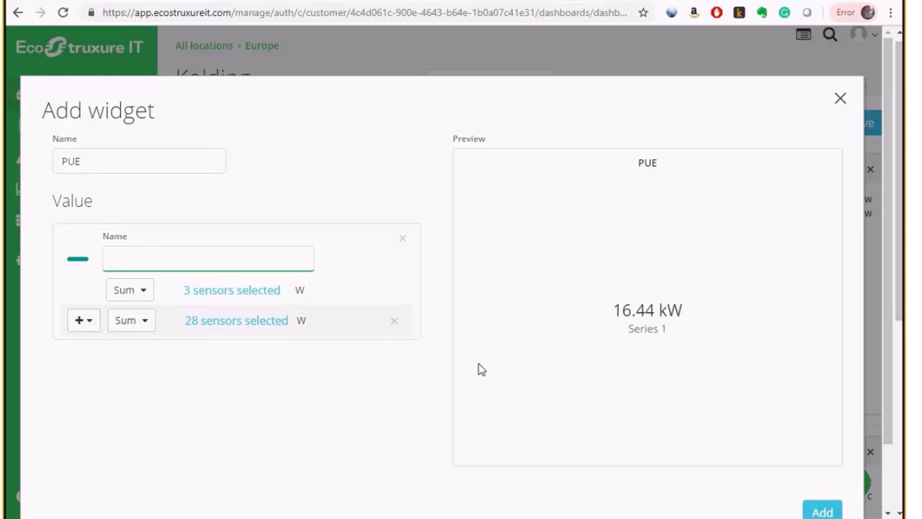
left_click(91, 324)
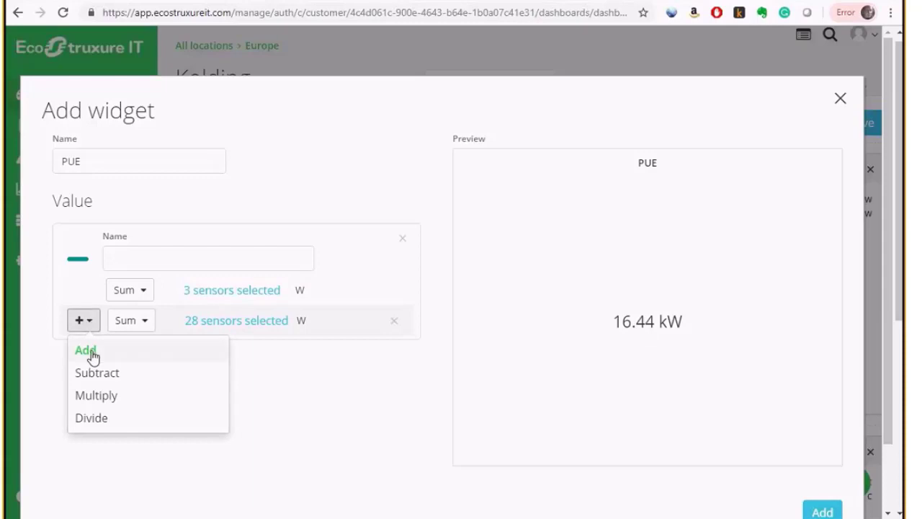
left_click(88, 419)
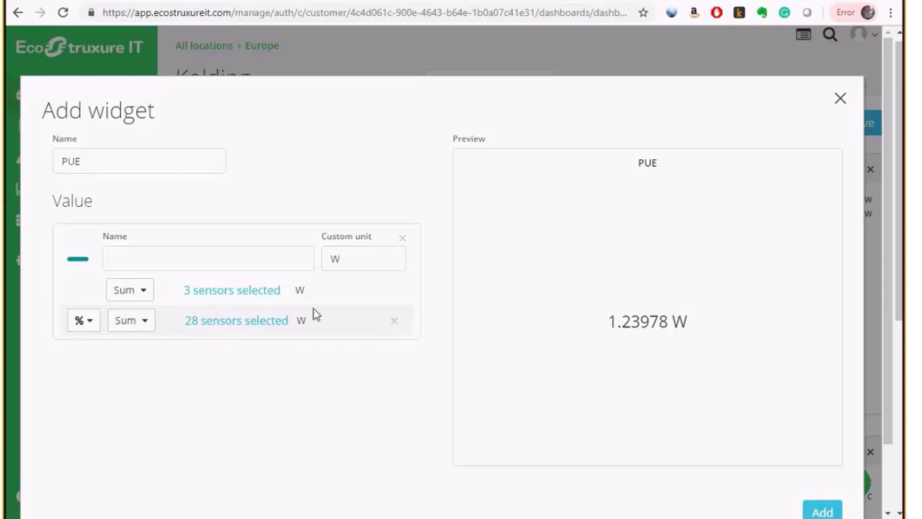
Clear the custom unit of the PUE value and add the widget to the dashboard
left_click(348, 262)
key("BackSpace")
left_click(822, 511)
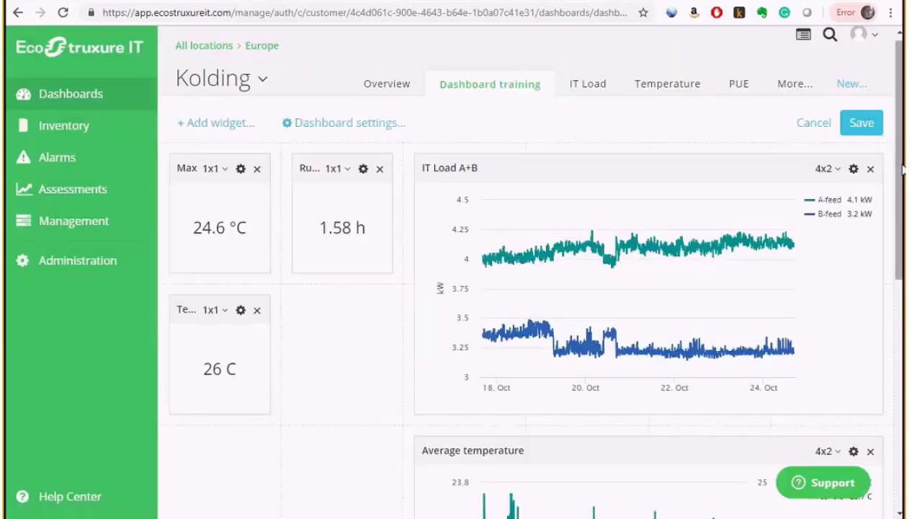
Move the PUE widget into the free cell beneath the Runtime widget, beside Temp KPI, and save the dashboard
left_click_drag(902, 164, 899, 310)
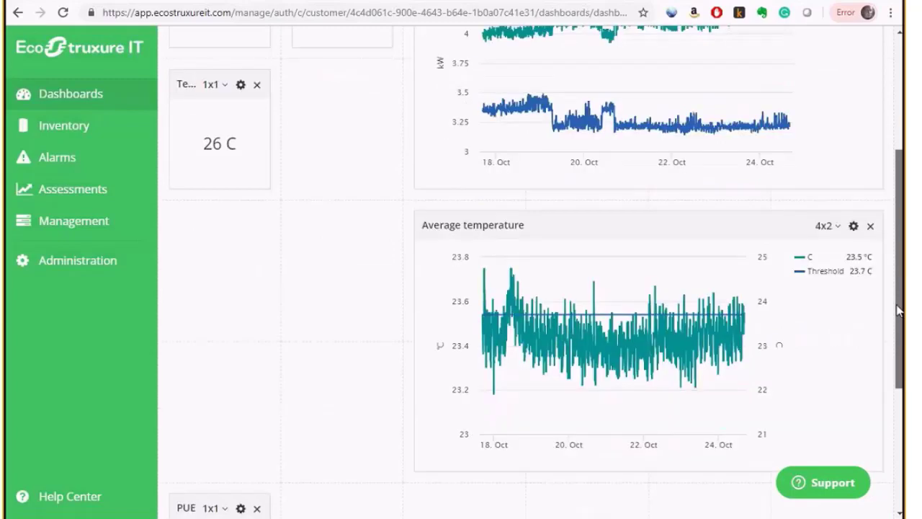
scroll(180, 354, "down", 2)
left_click_drag(180, 354, 315, 231)
scroll(900, 180, "up", 2)
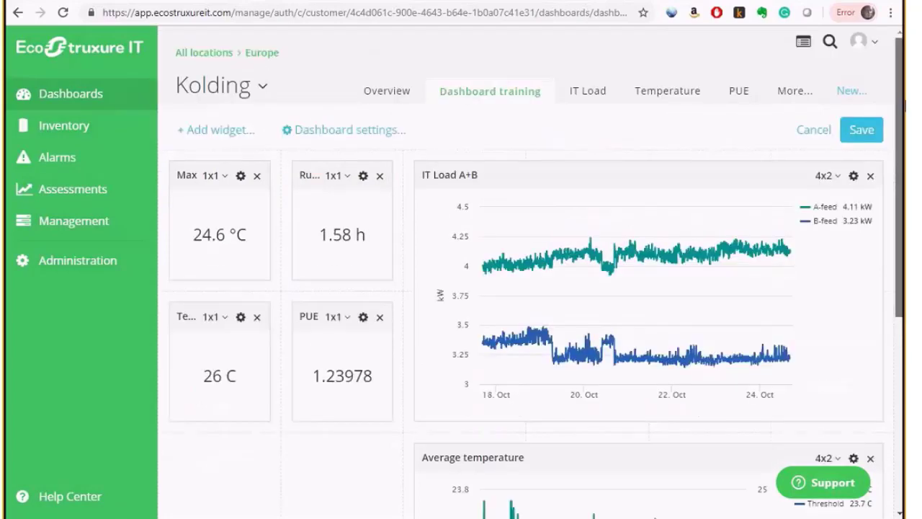
left_click(861, 130)
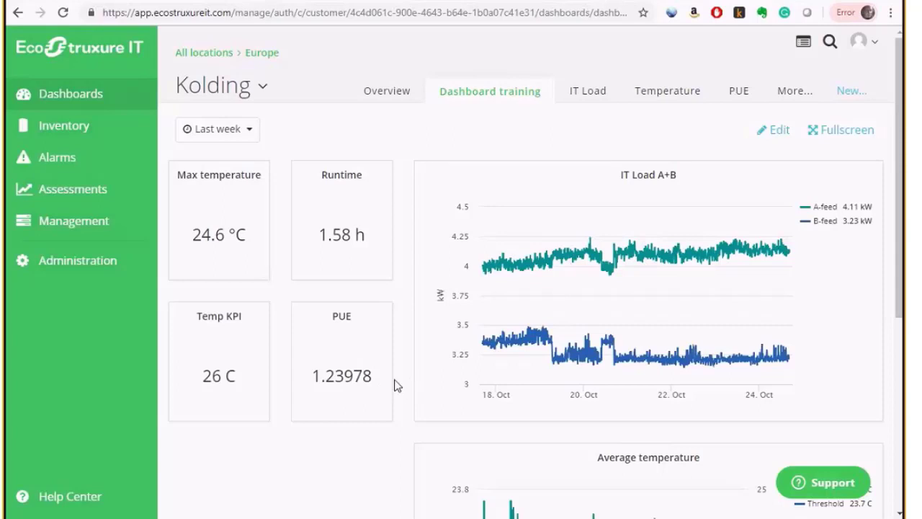
key("alt+Tab")
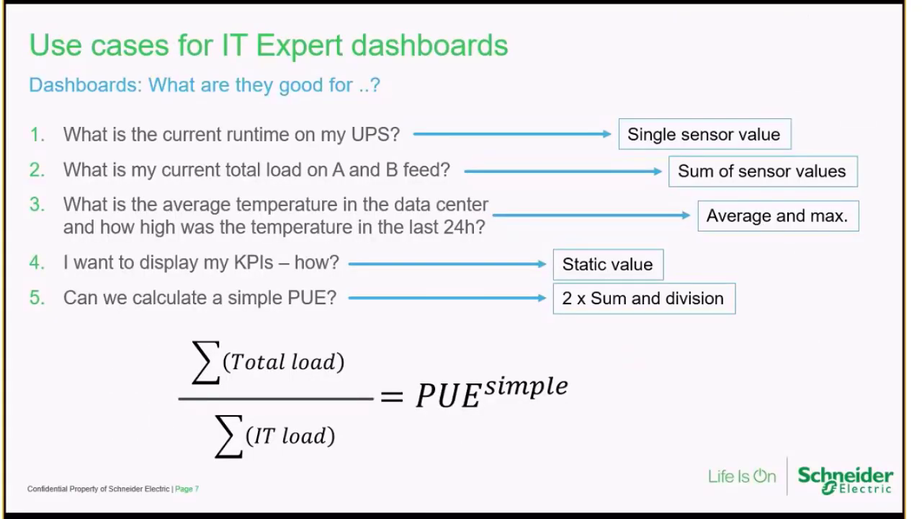
key("Right")
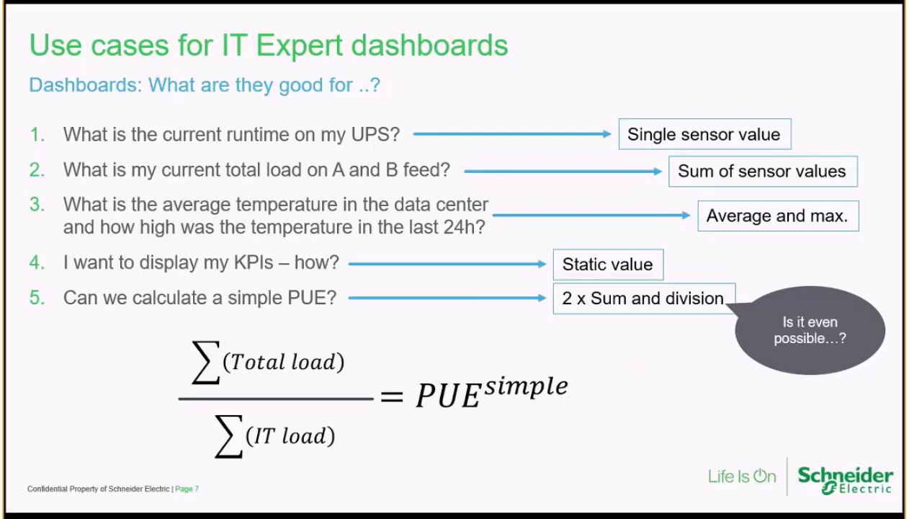
key("Right")
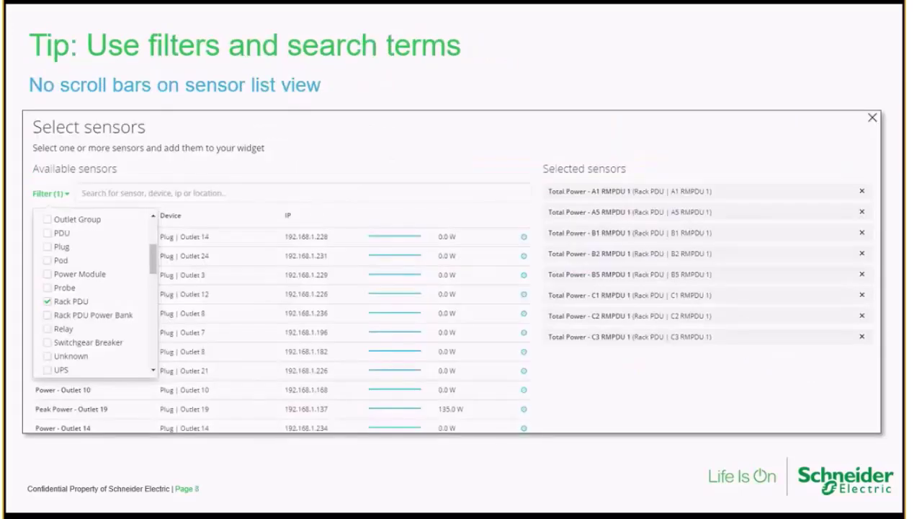